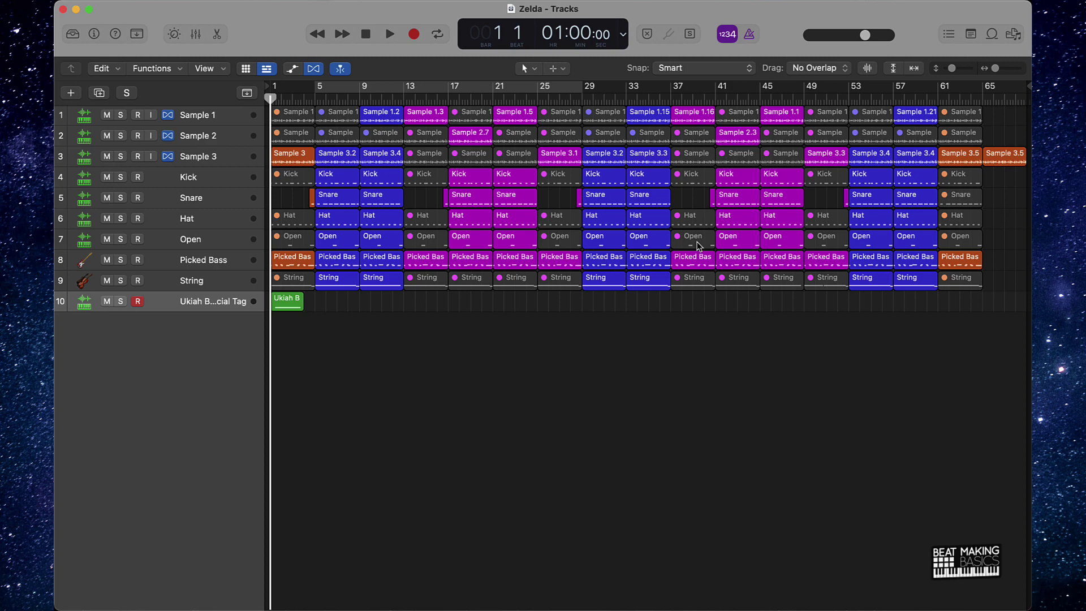
# Start playing the Zelda beat from bar 1.
pyautogui.press('space')
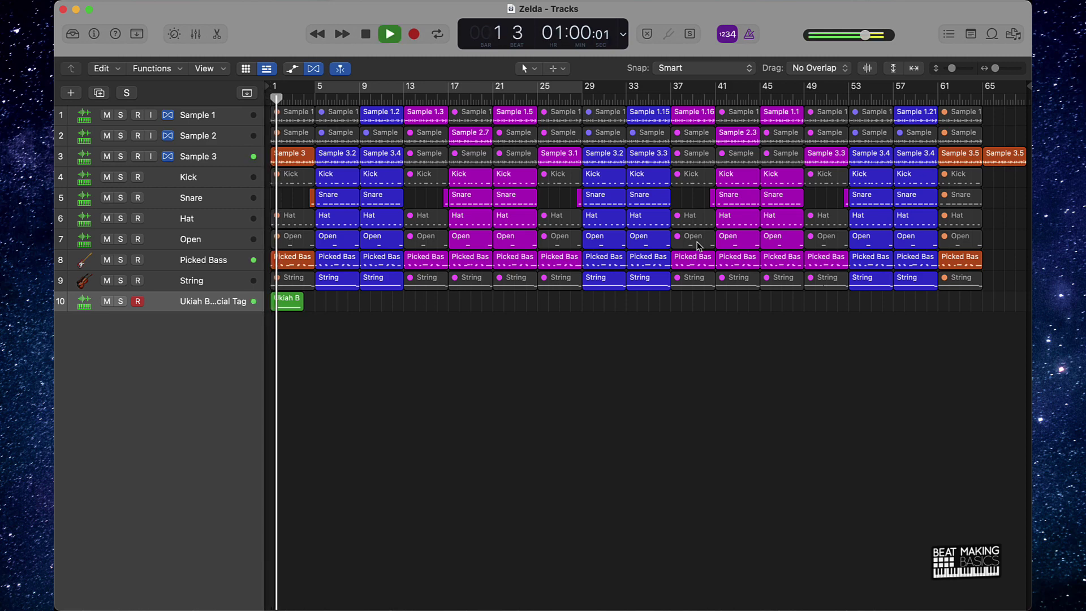
# Disarm recording on track 10 and stop playback around bar 13.
pyautogui.click(138, 301)
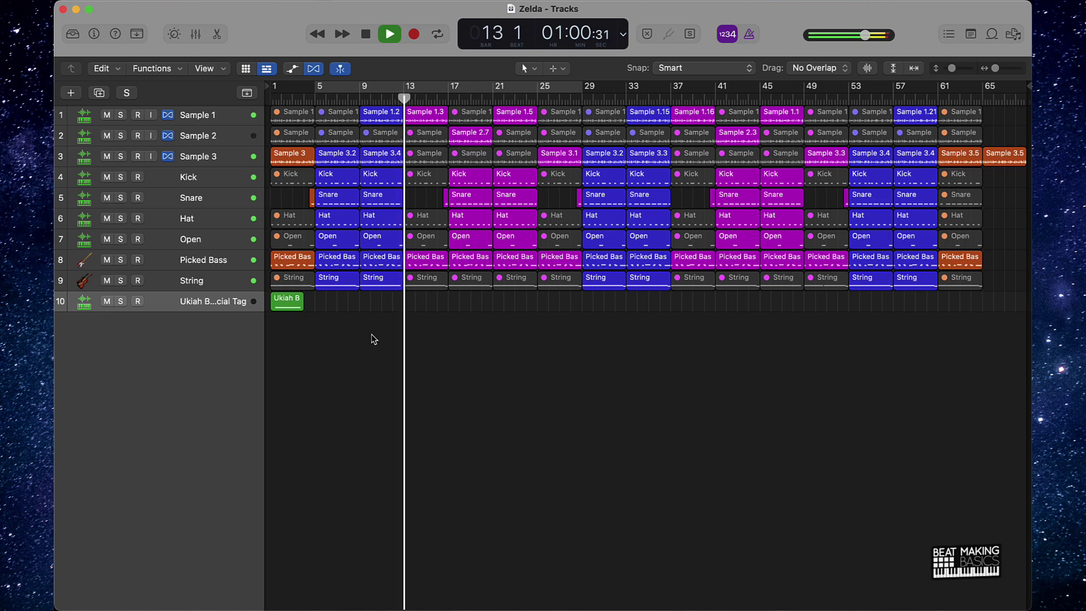
pyautogui.press('space')
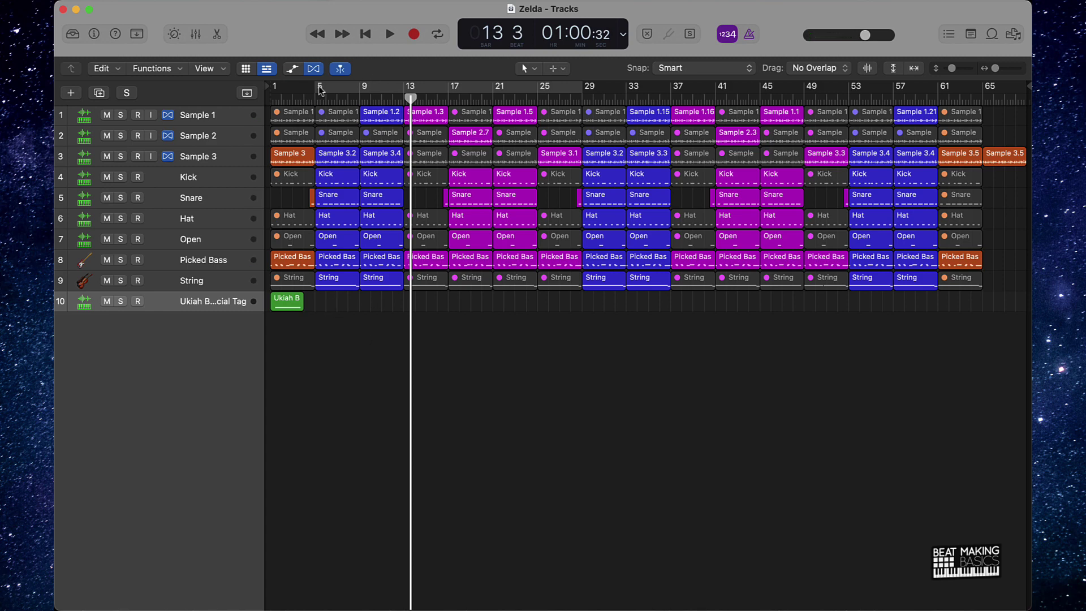
# Cycle bars 5–13, zoom the arrangement to fit the window, and show the Mixer.
pyautogui.press('c')
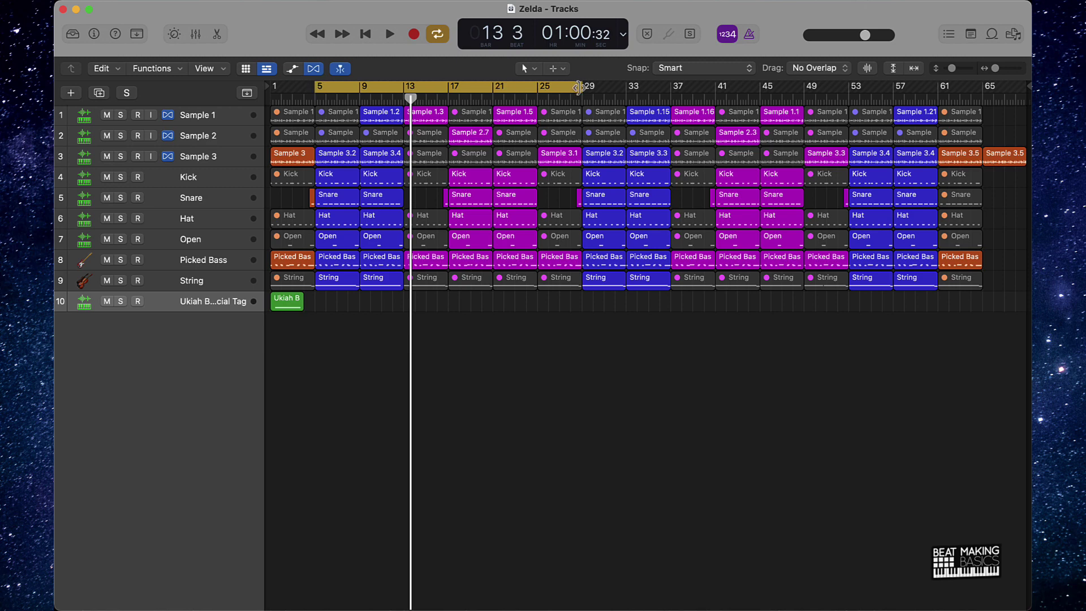
pyautogui.moveTo(578, 87); pyautogui.dragTo(405, 87)
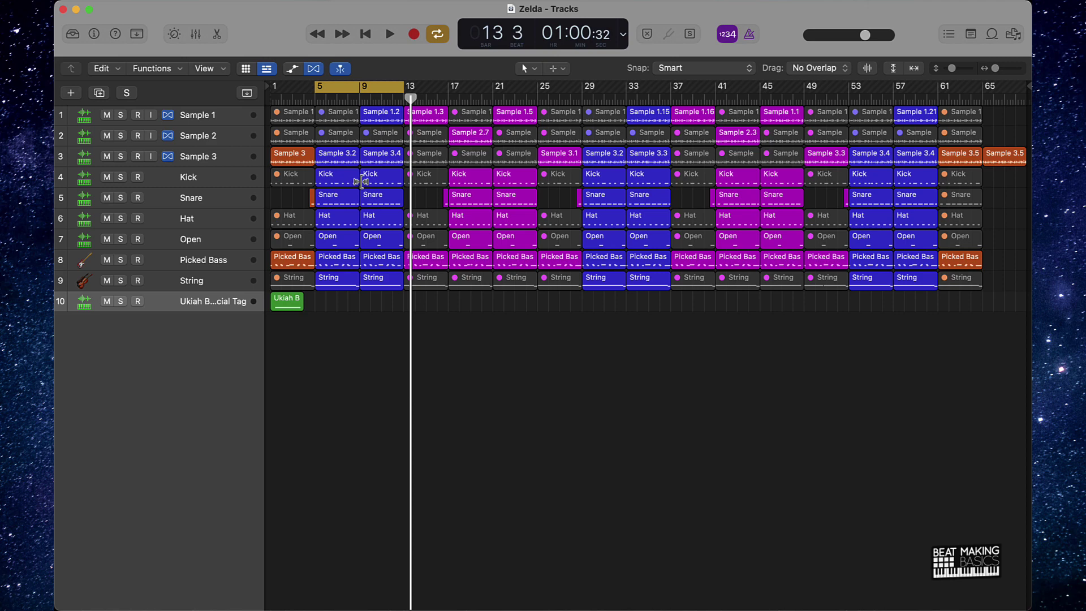
pyautogui.press('z')
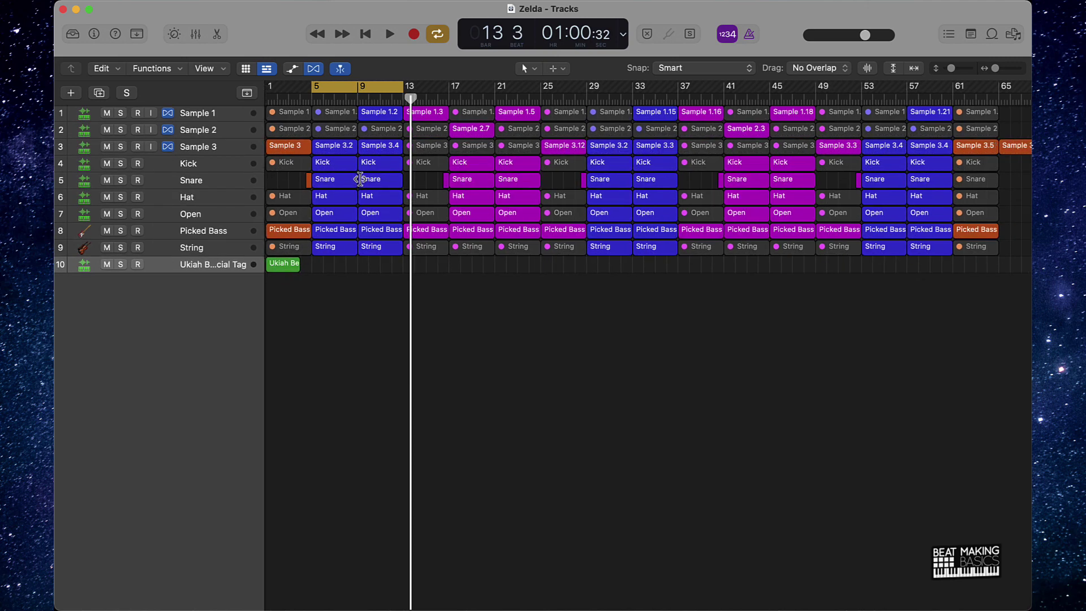
pyautogui.click(196, 35)
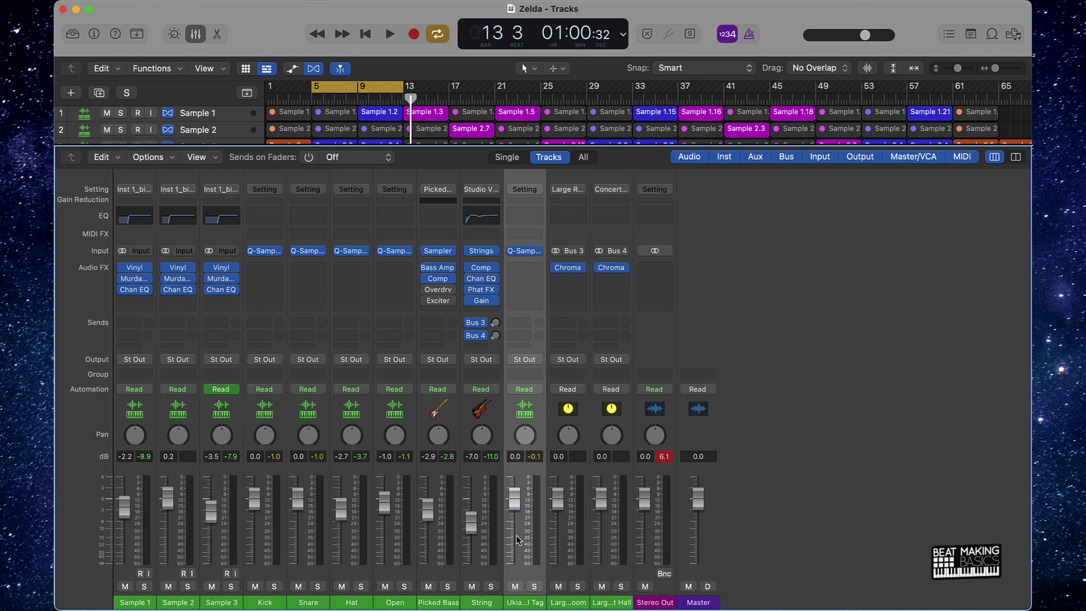
# Save the project as Zelda2, then select the channel strips from Sample 1 to the hall reverb.
pyautogui.press('super+shift+s')
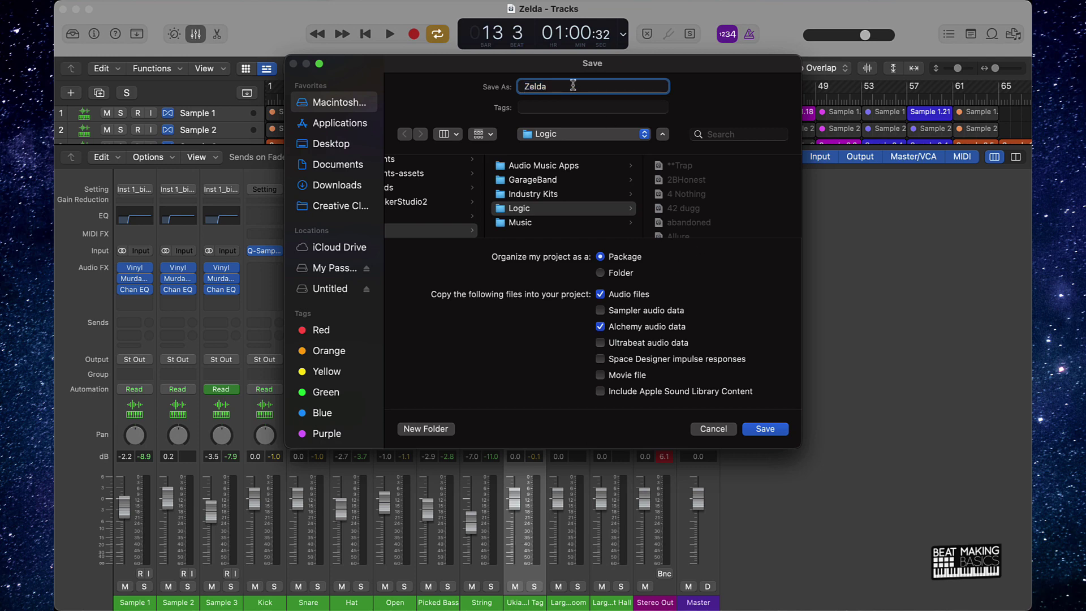
pyautogui.click(756, 428)
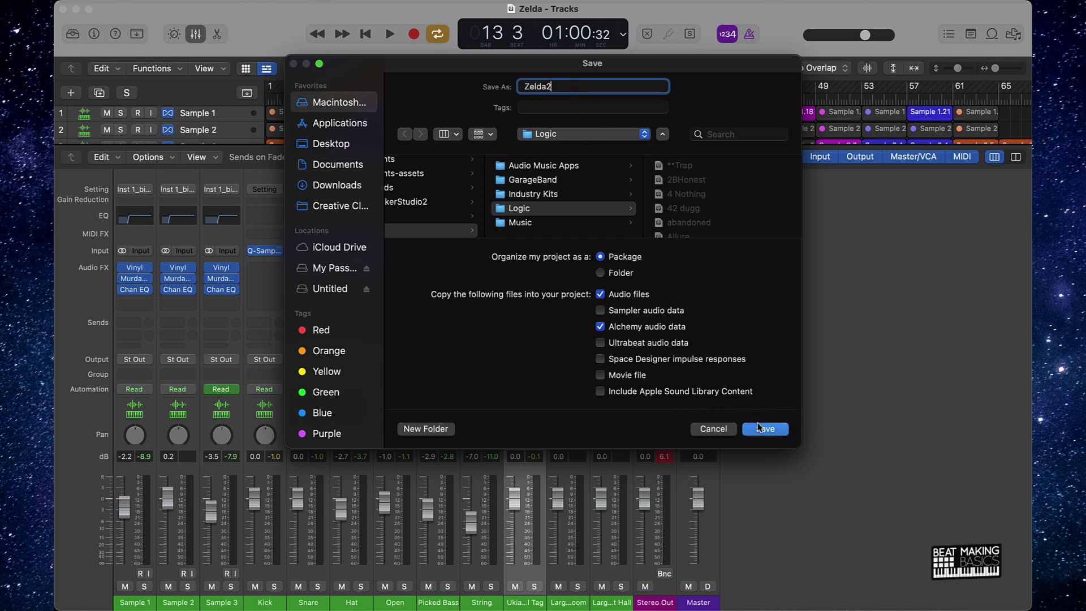
pyautogui.moveTo(607, 607); pyautogui.dragTo(147, 507)
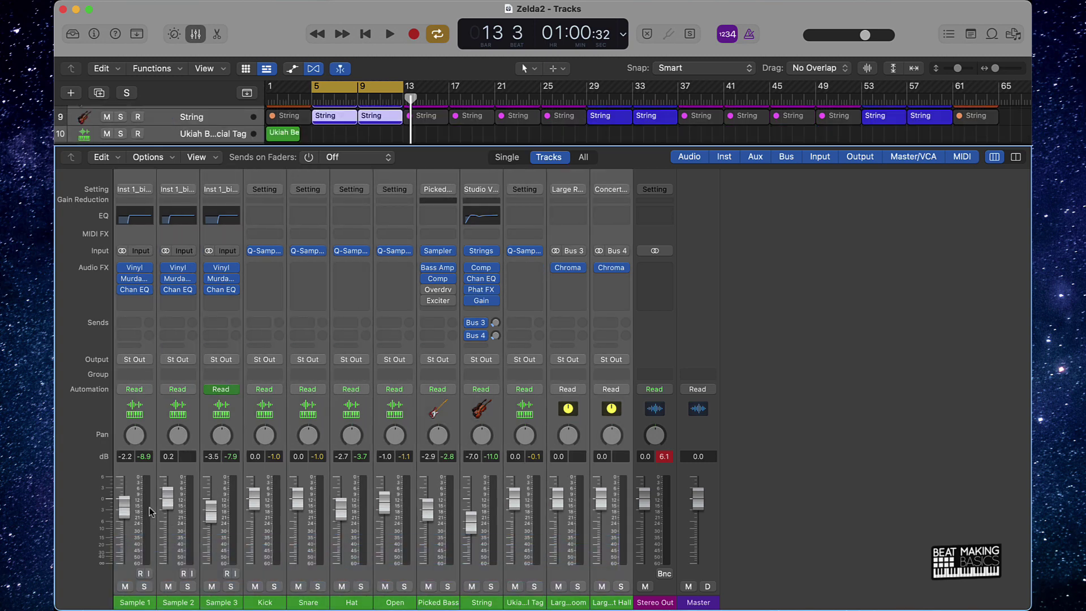
# Reset the selected faders to 0 dB, deselect them, solo the Kick, and open its Audio FX slot.
pyautogui.keyDown('alt'); pyautogui.click(125, 509); pyautogui.keyUp('alt')
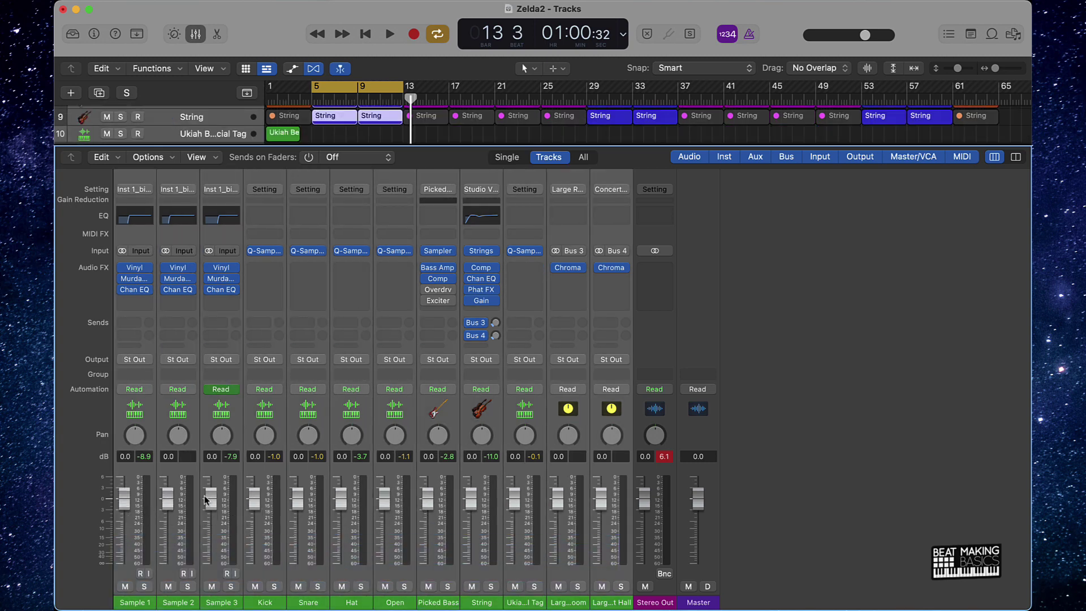
pyautogui.click(533, 574)
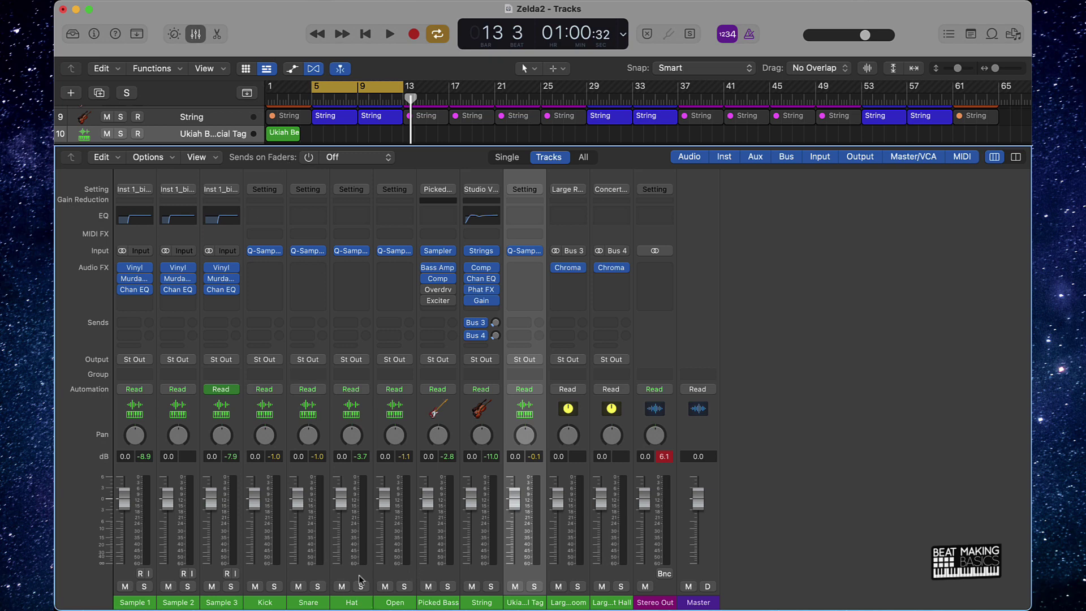
pyautogui.click(275, 587)
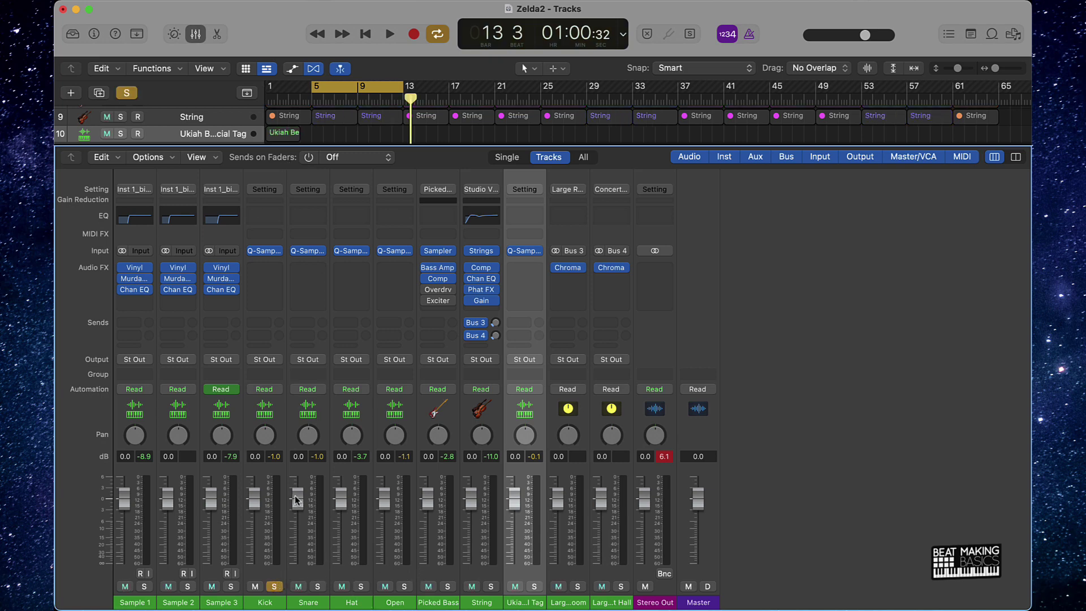
pyautogui.click(274, 268)
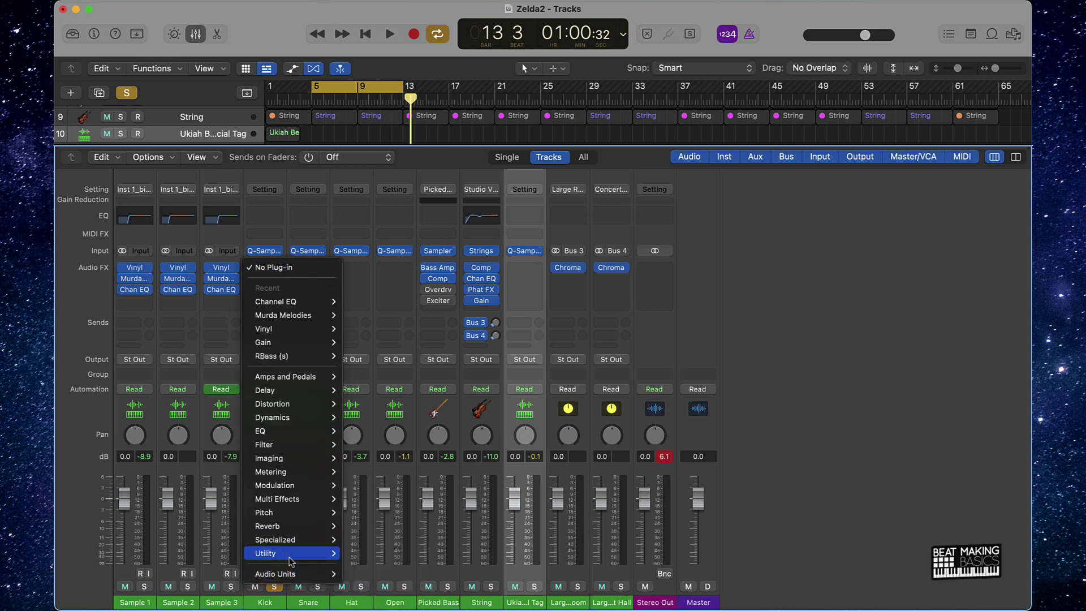
# Insert a Utility > Gain > Stereo plug-in on the Kick channel.
pyautogui.moveTo(292, 559)
pyautogui.moveTo(354, 567)
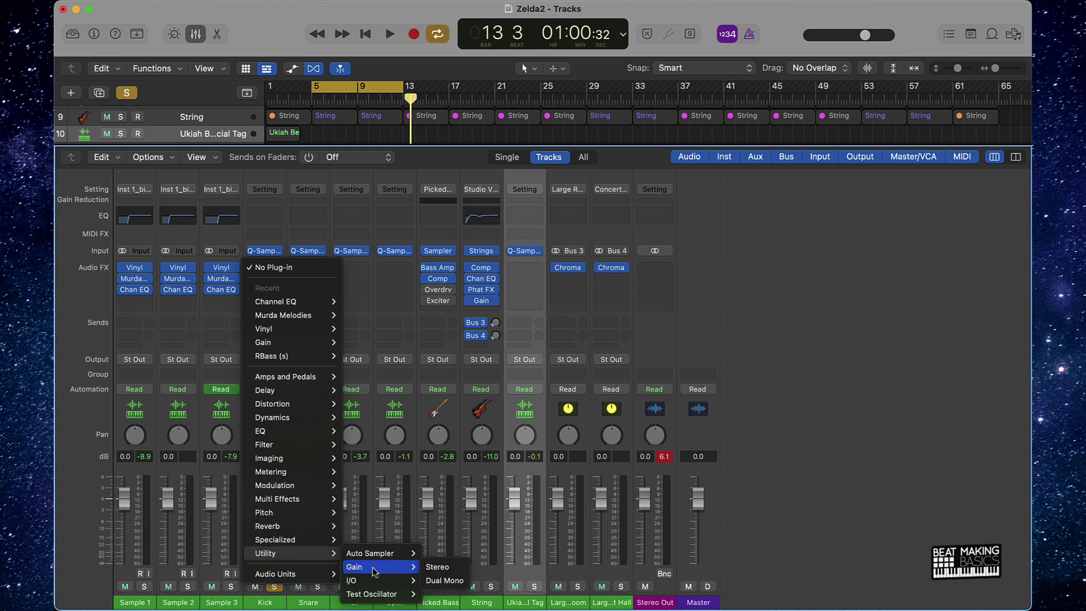
pyautogui.click(436, 565)
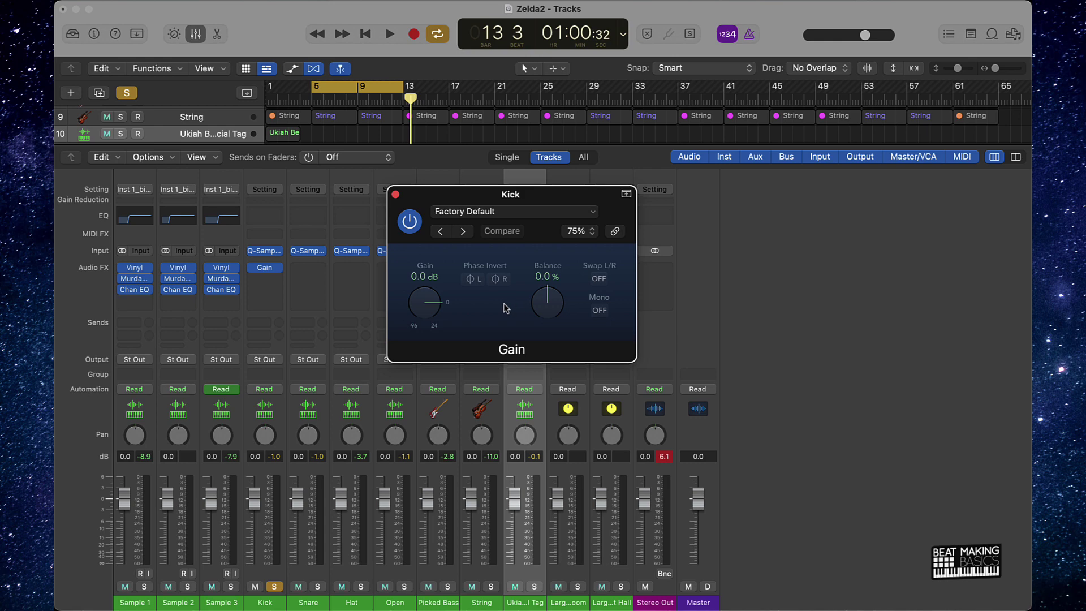
# With the loop playing, set the Kick's gain to -4.6 dB, then stop playback.
pyautogui.press('space')
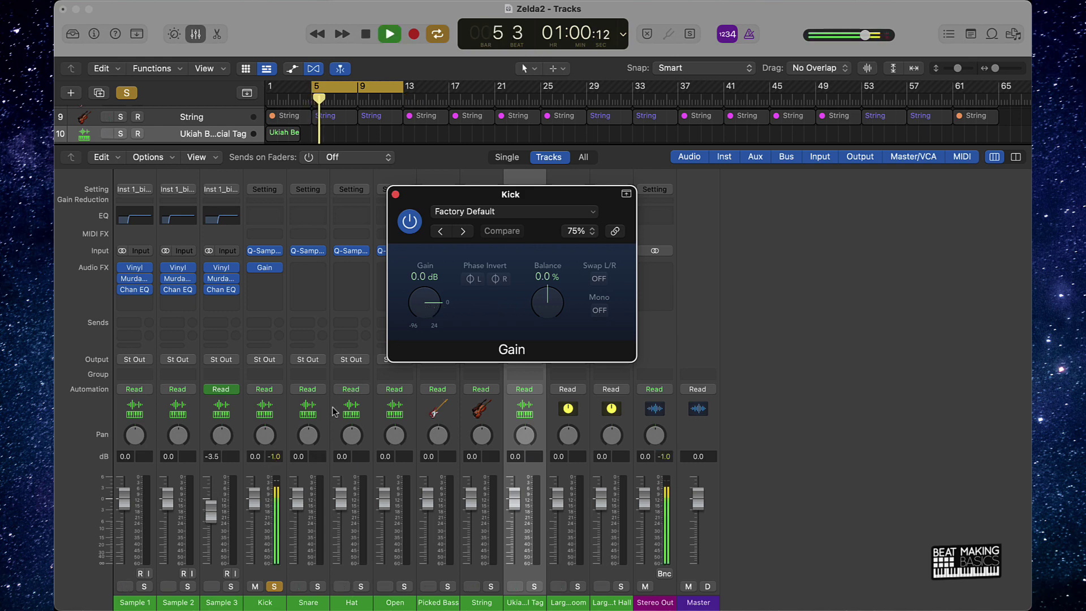
pyautogui.moveTo(418, 304); pyautogui.dragTo(414, 317)
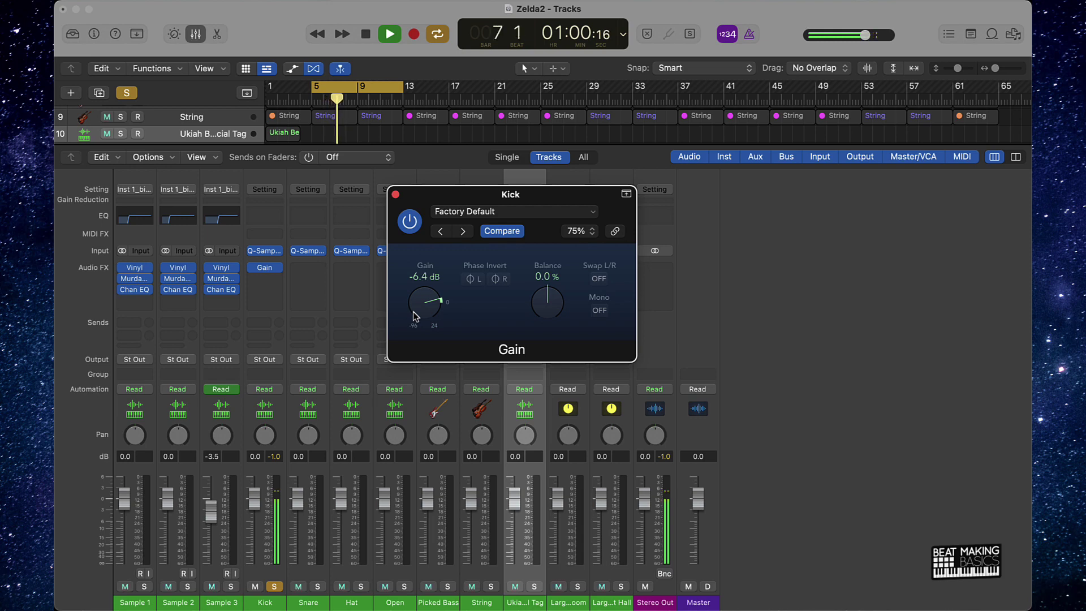
pyautogui.moveTo(415, 317); pyautogui.dragTo(417, 310)
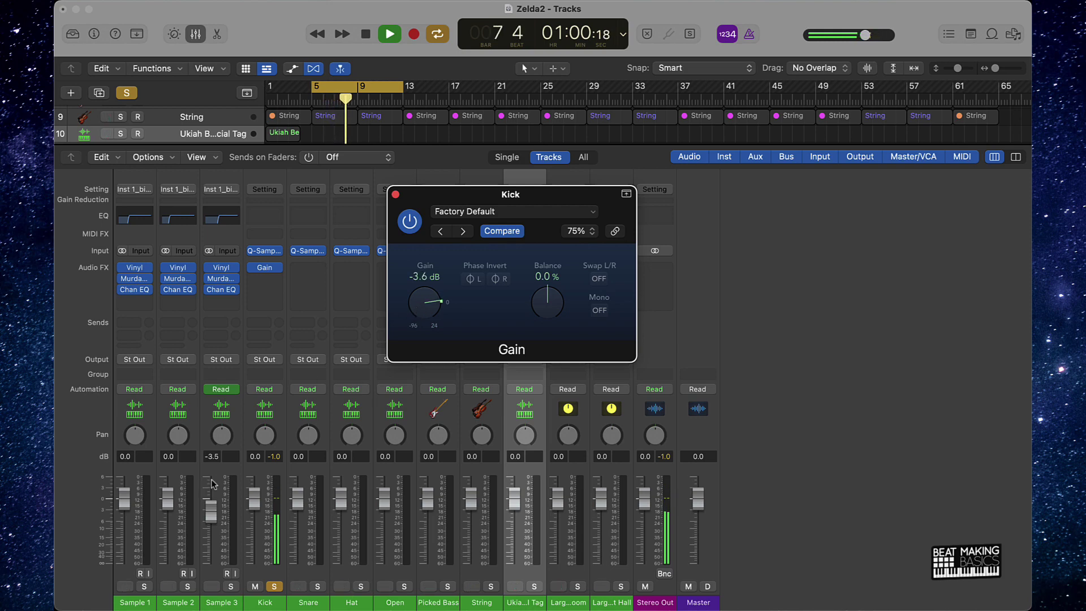
pyautogui.click(275, 456)
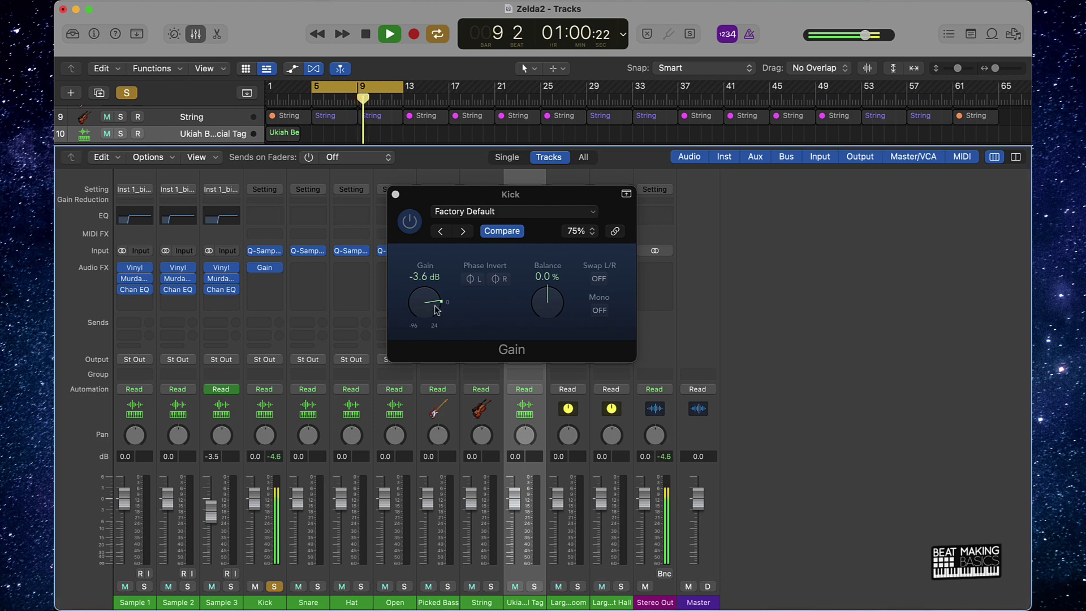
pyautogui.moveTo(437, 309); pyautogui.dragTo(438, 314)
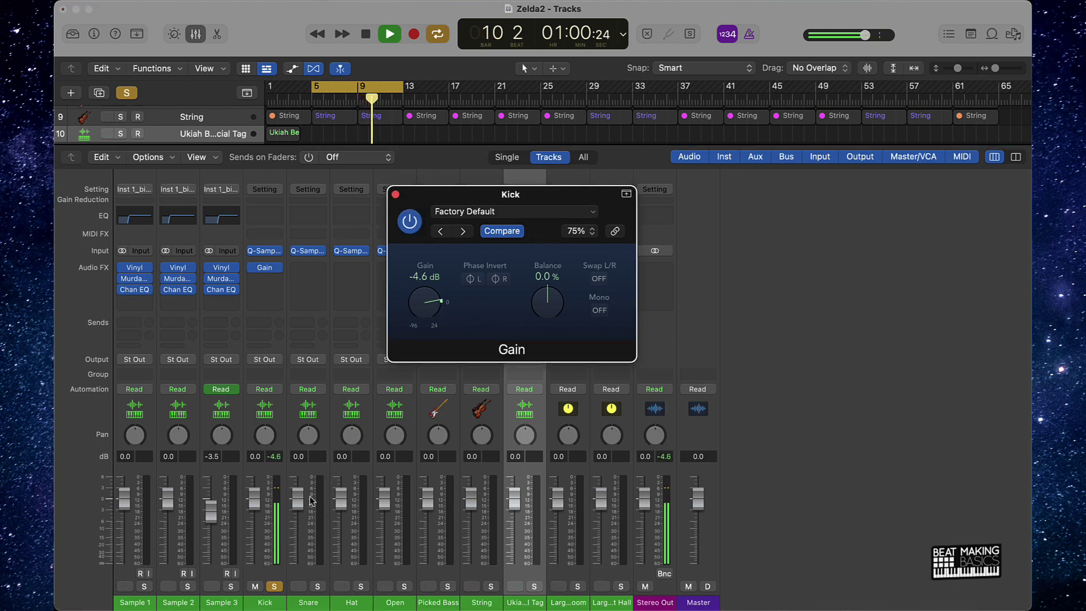
pyautogui.press('space')
pyautogui.click(325, 588)
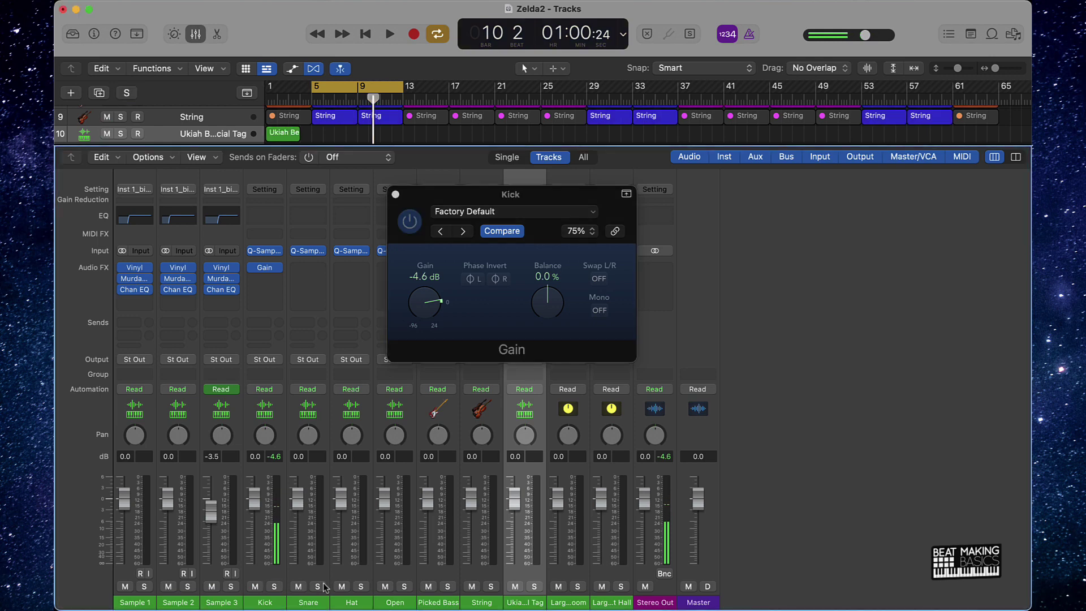
# Solo the Snare, copy the Kick's Gain plug-in onto it, and listen briefly.
pyautogui.click(319, 587)
pyautogui.moveTo(260, 271)
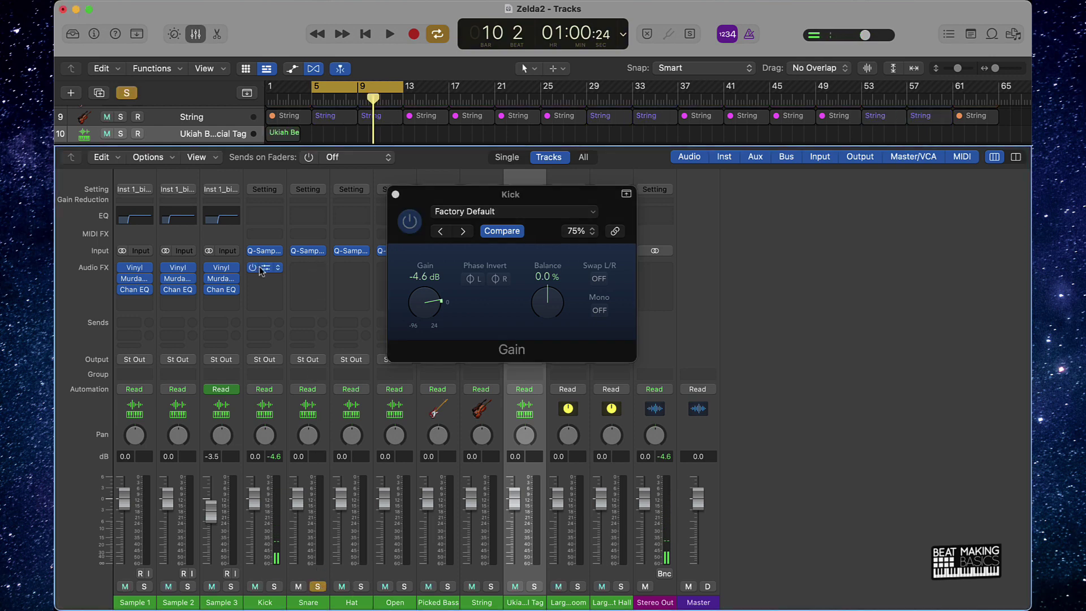
pyautogui.moveTo(281, 270); pyautogui.dragTo(306, 270)
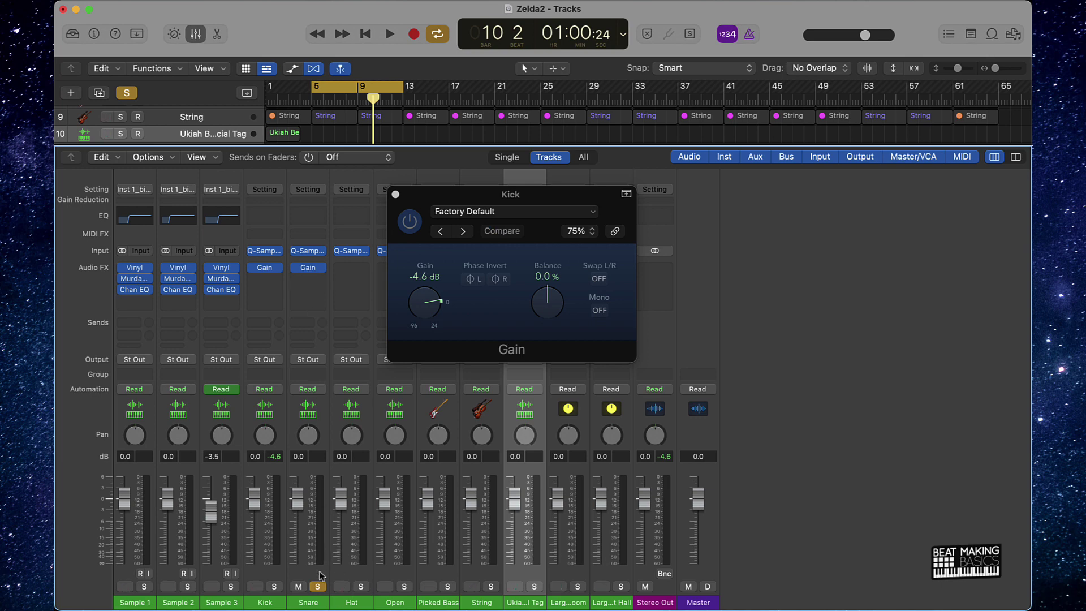
pyautogui.click(314, 576)
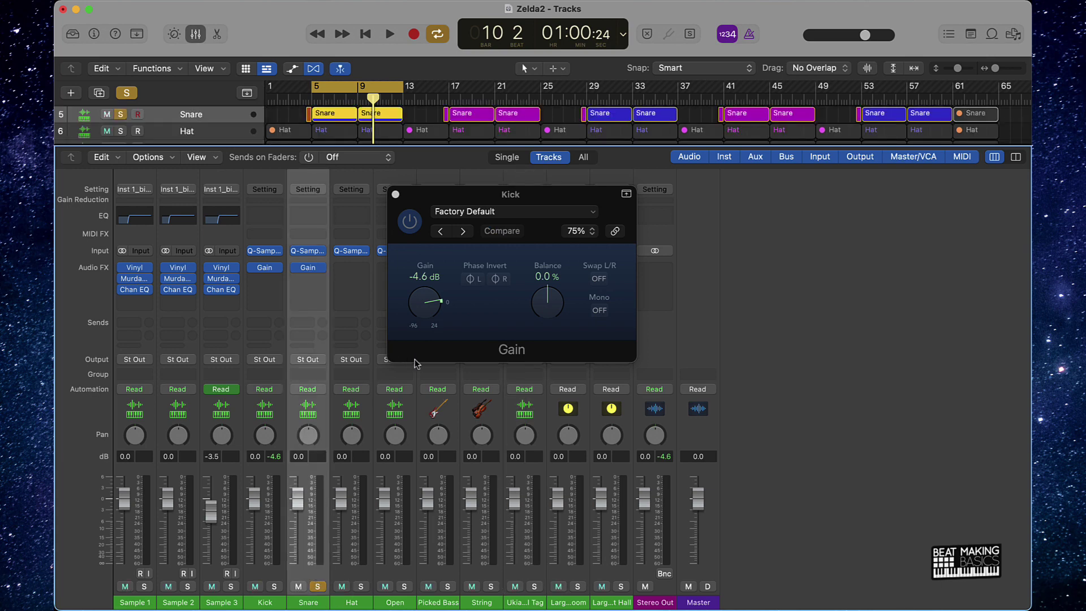
pyautogui.press('space')
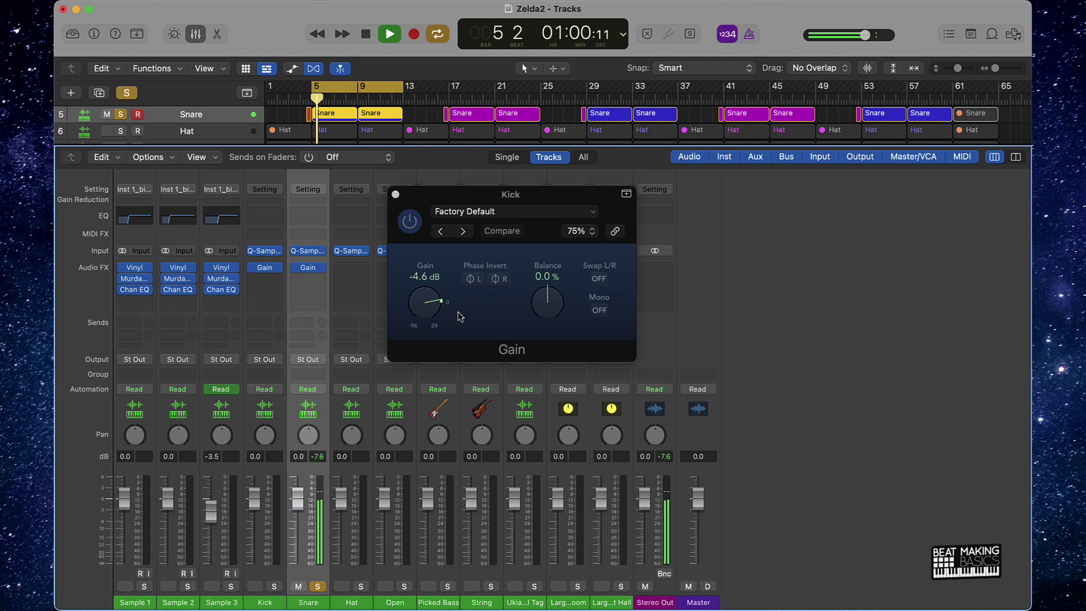
pyautogui.press('space')
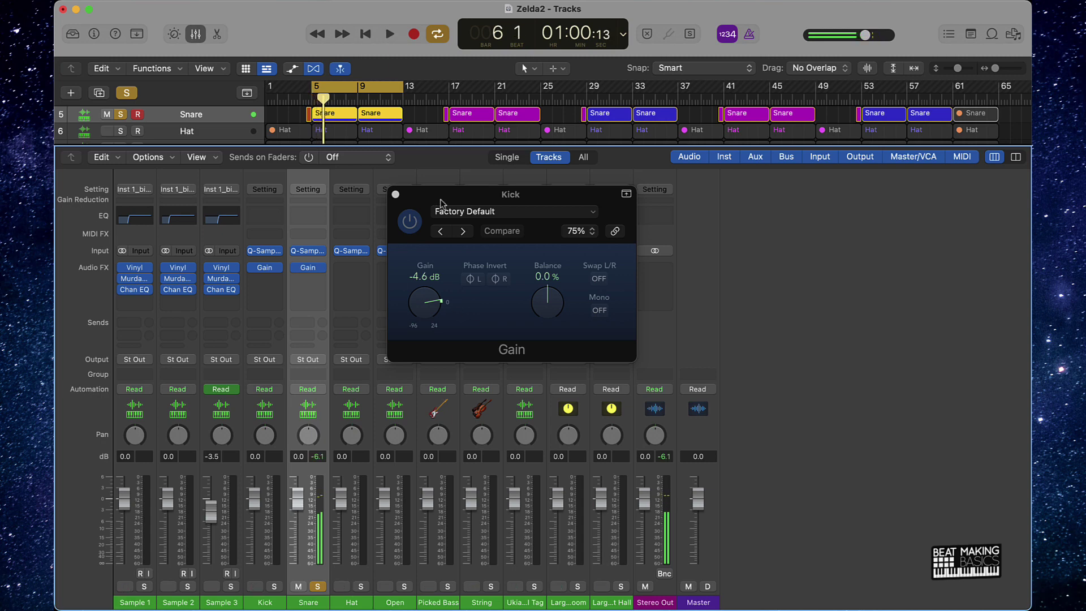
# Copy the Gain plug-in onto the Hat, solo the Hat, and lower the Kick's gain to -6.1 dB.
pyautogui.moveTo(442, 204); pyautogui.dragTo(545, 192)
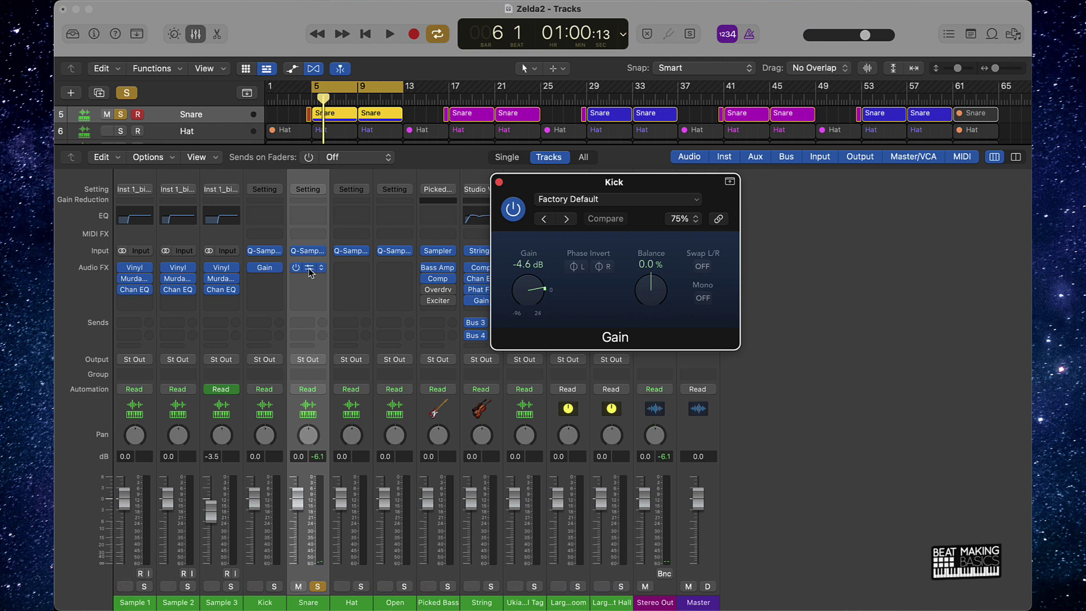
pyautogui.moveTo(310, 272); pyautogui.dragTo(351, 268)
pyautogui.click(319, 586)
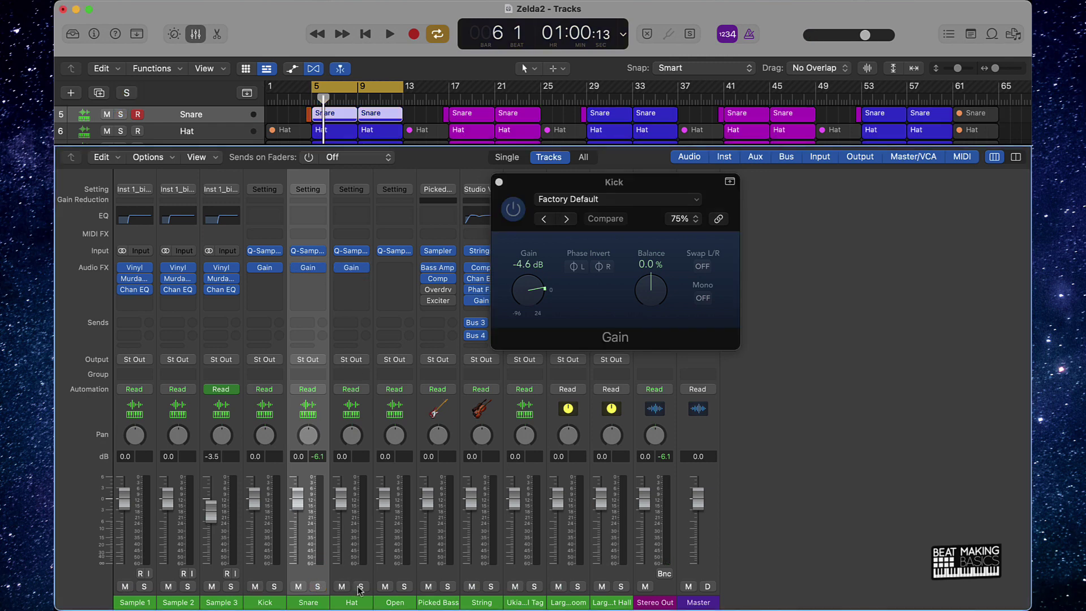
pyautogui.click(362, 586)
pyautogui.press('space')
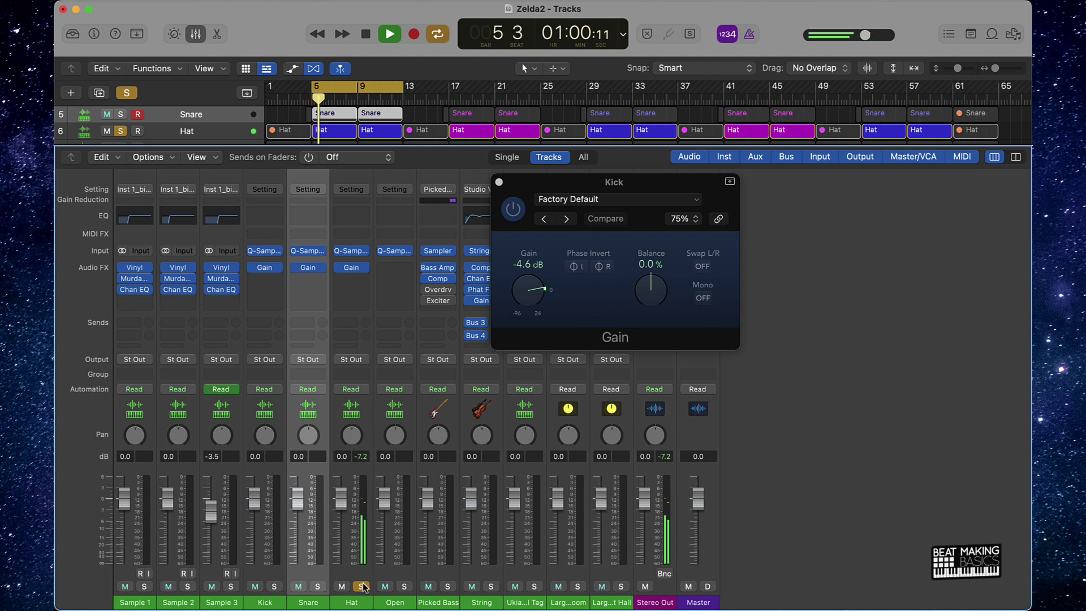
pyautogui.moveTo(526, 289); pyautogui.dragTo(524, 294)
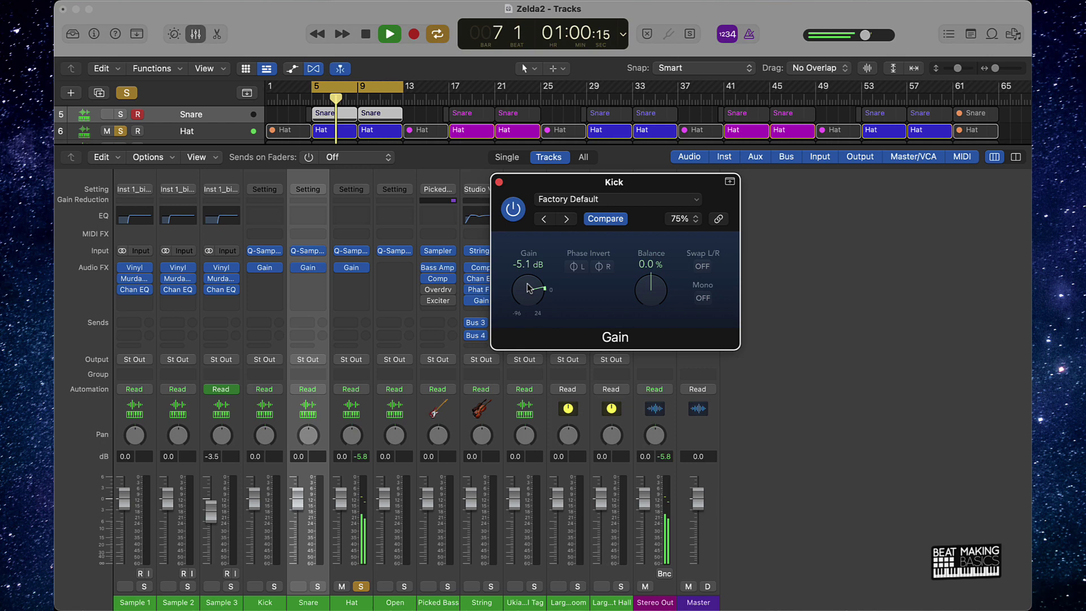
pyautogui.moveTo(534, 286); pyautogui.dragTo(528, 291)
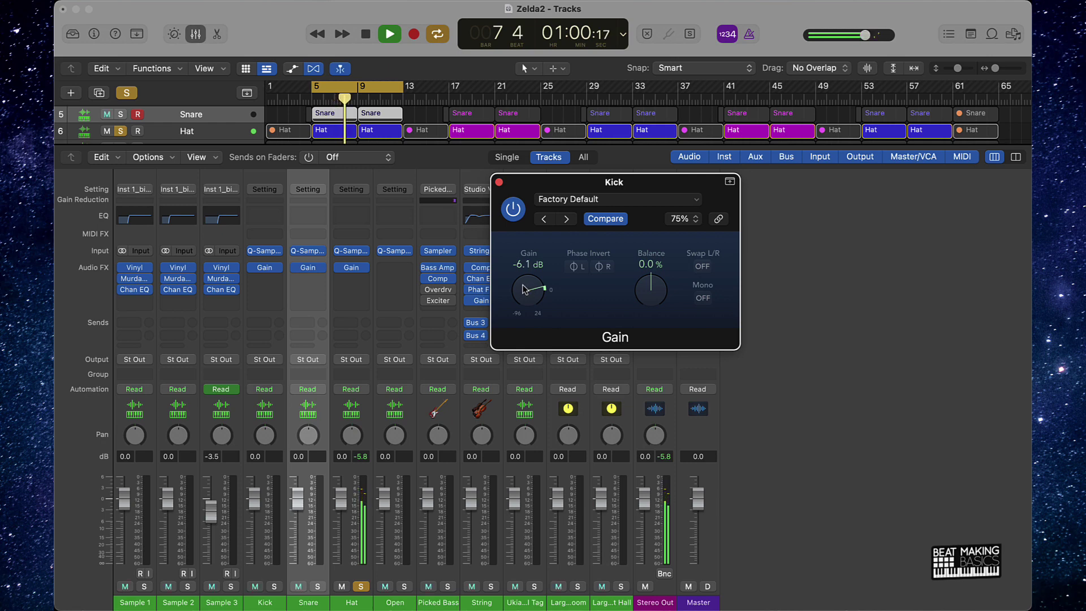
pyautogui.press('space')
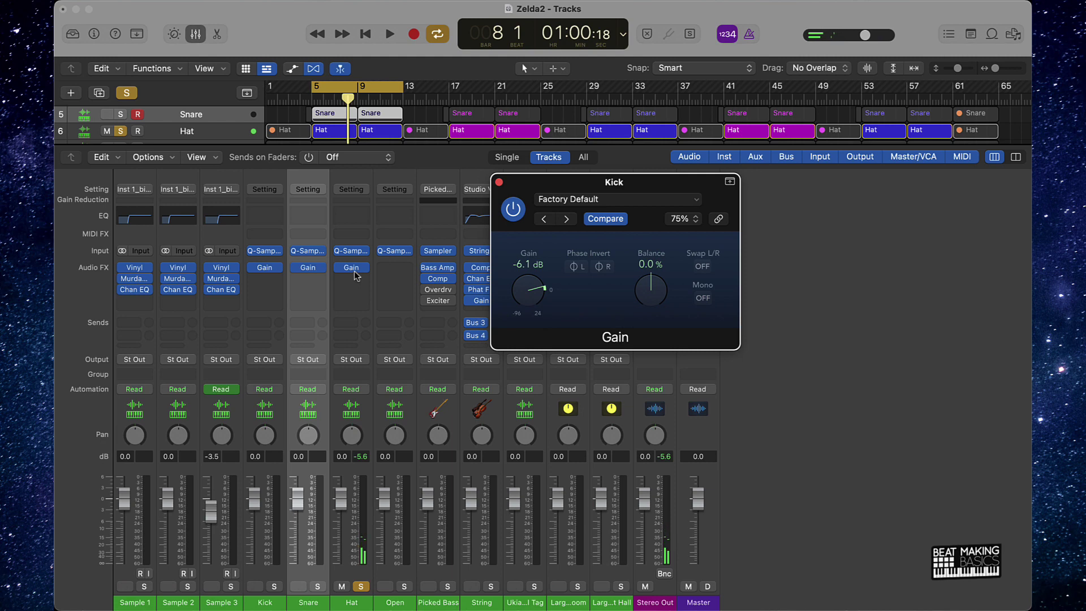
# Solo the Open track, copy the Gain plug-in onto it, and lower it to -10.1 dB during playback.
pyautogui.click(361, 586)
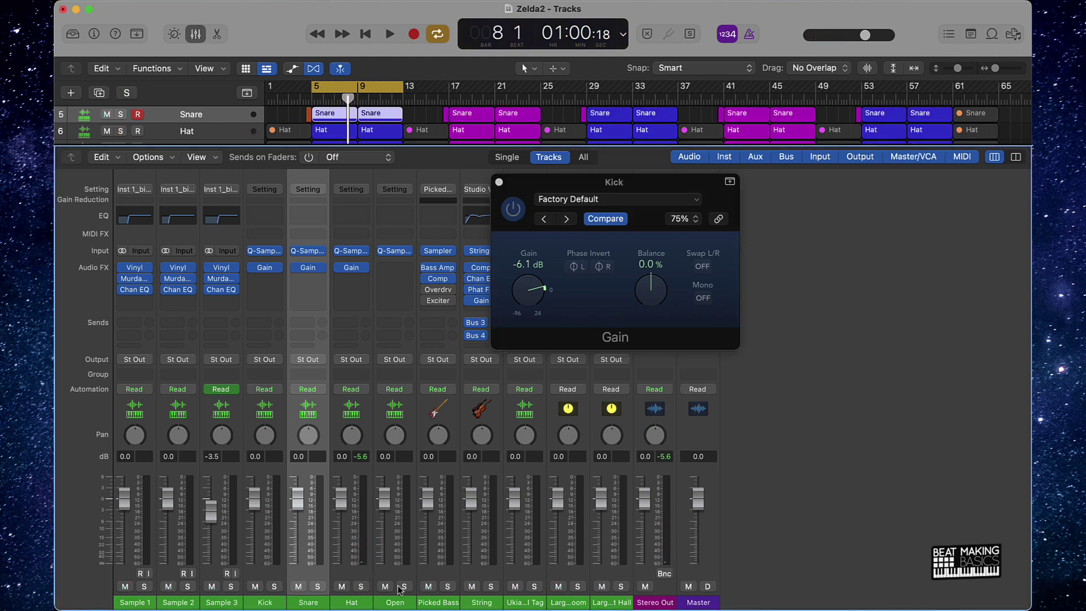
pyautogui.click(404, 586)
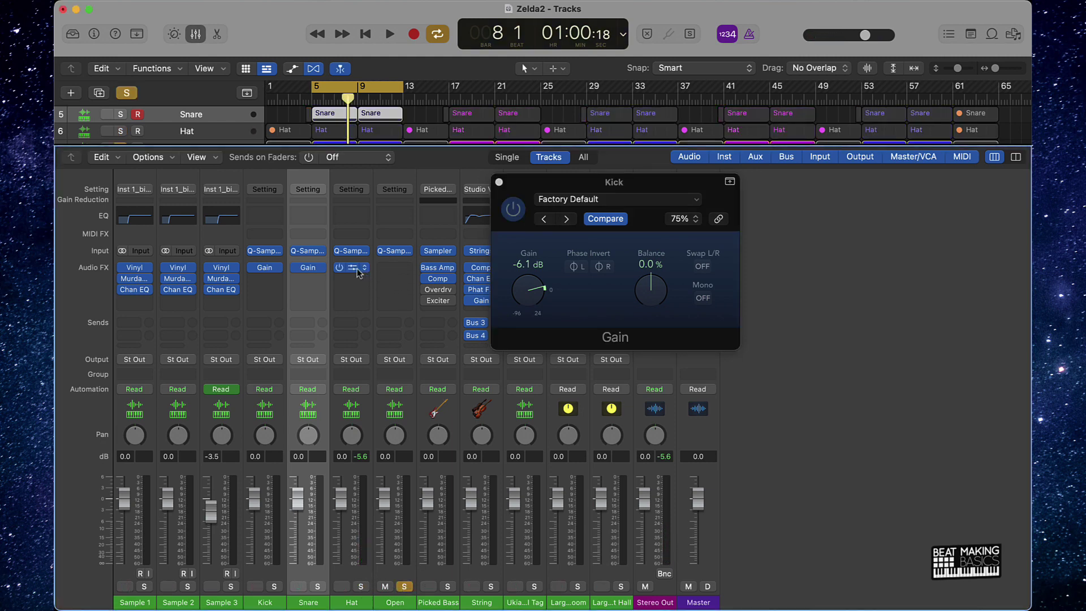
pyautogui.moveTo(351, 268); pyautogui.dragTo(395, 268)
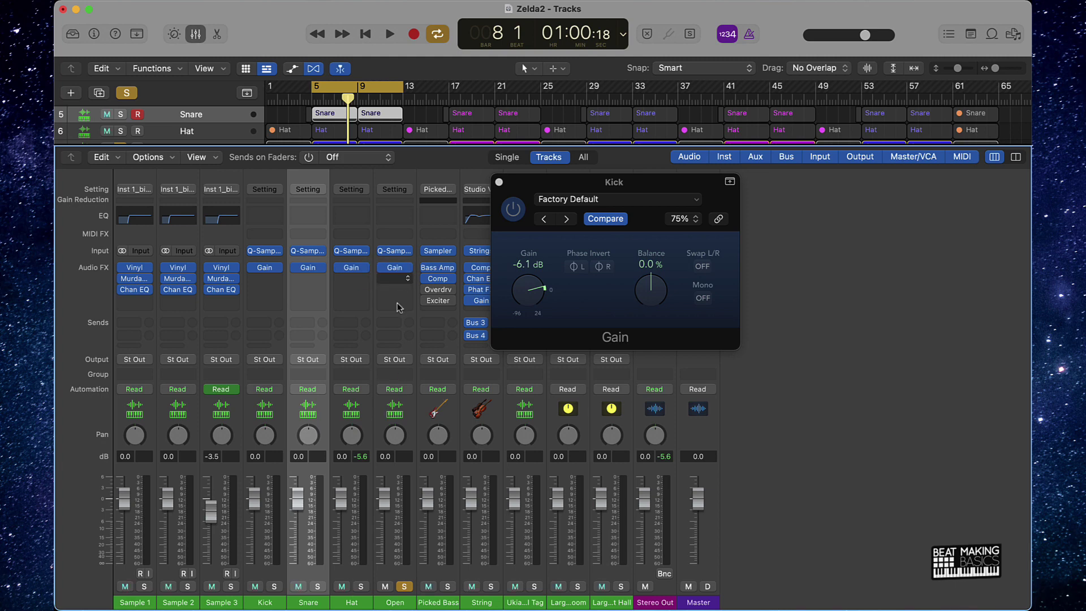
pyautogui.scroll(-3, 321, 111)
pyautogui.press('space')
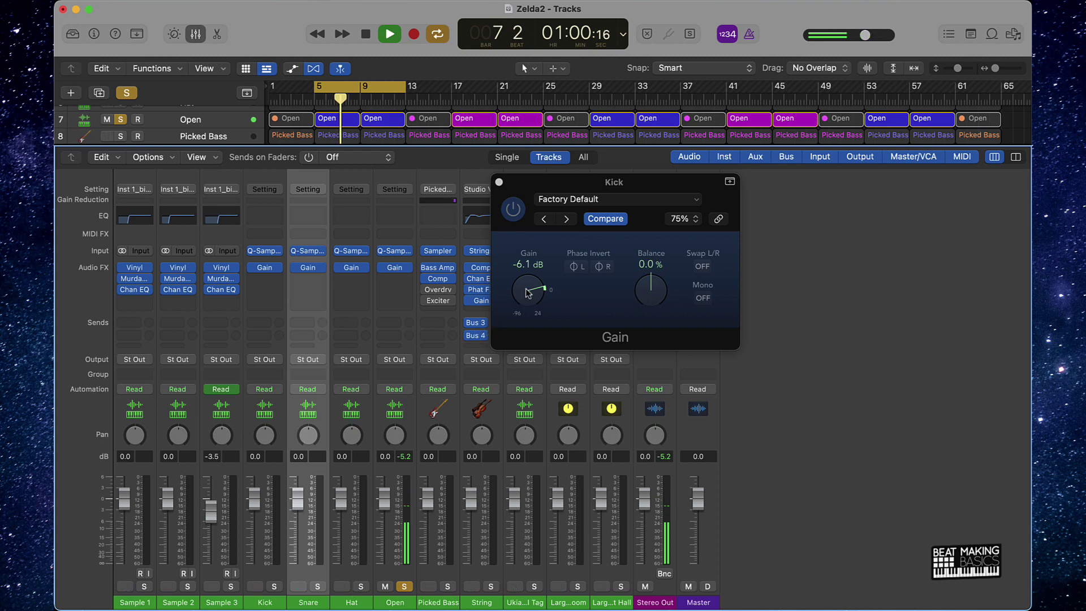
pyautogui.moveTo(526, 293); pyautogui.dragTo(526, 306)
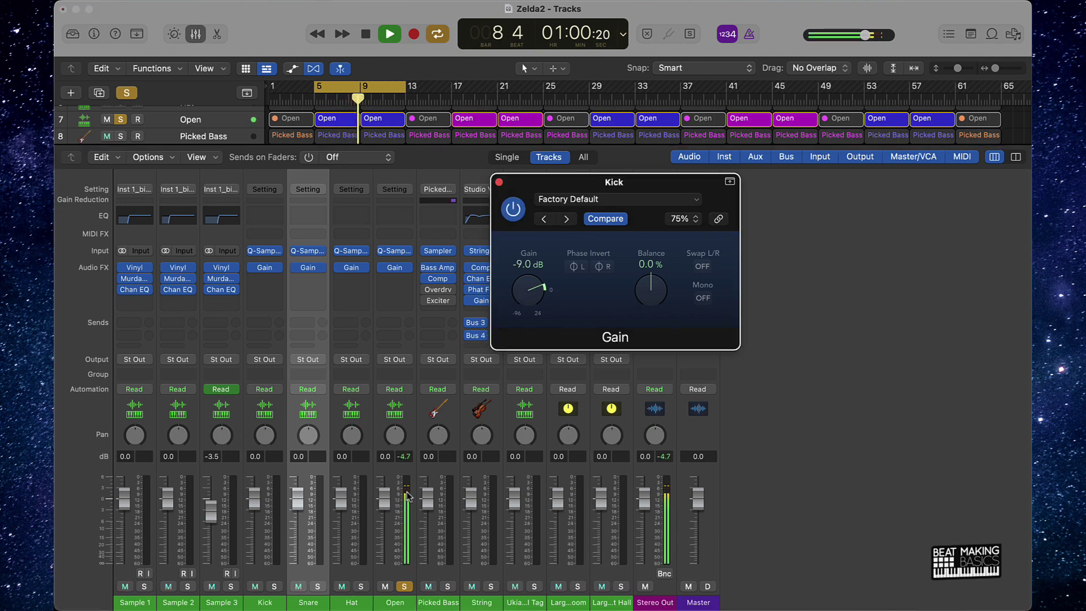
pyautogui.click(409, 456)
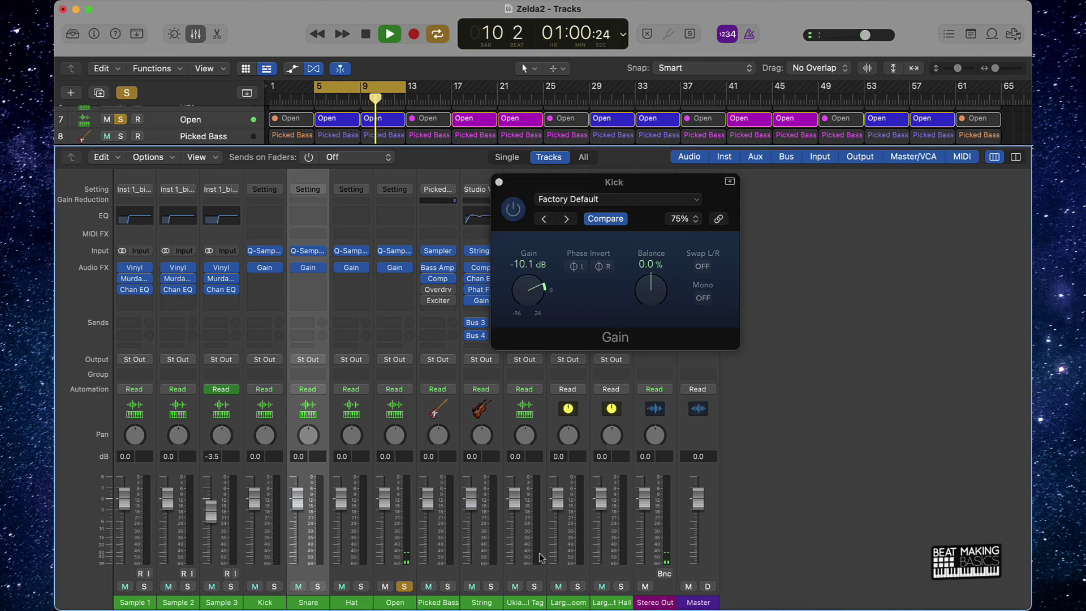
pyautogui.press('space')
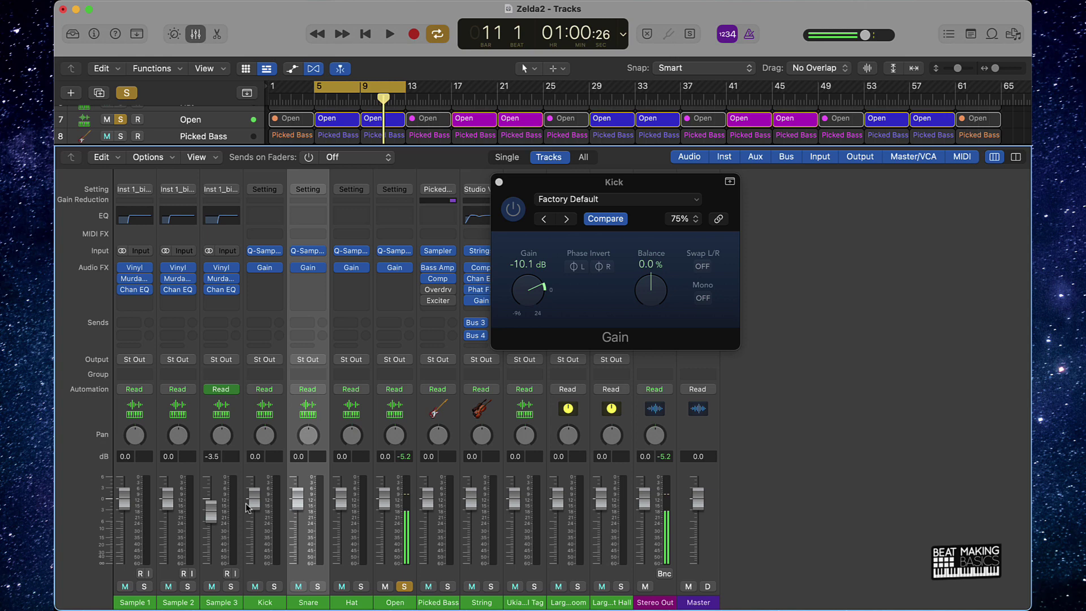
# Copy the Gain plug-in onto Picked Bass, solo it, and set its gain to -6.9 dB.
pyautogui.click(498, 183)
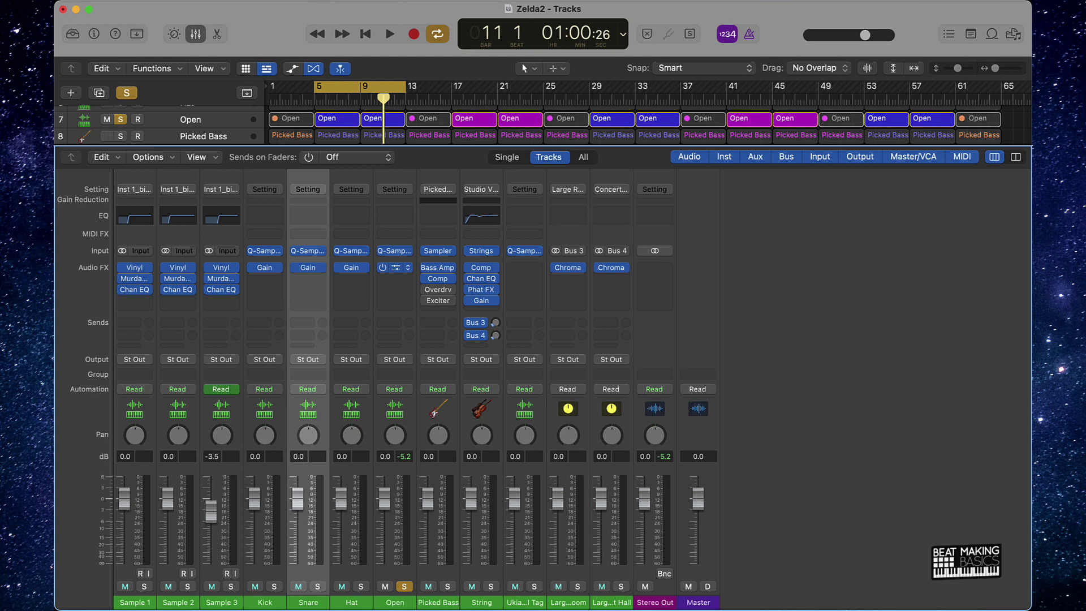
pyautogui.moveTo(394, 267); pyautogui.dragTo(435, 310)
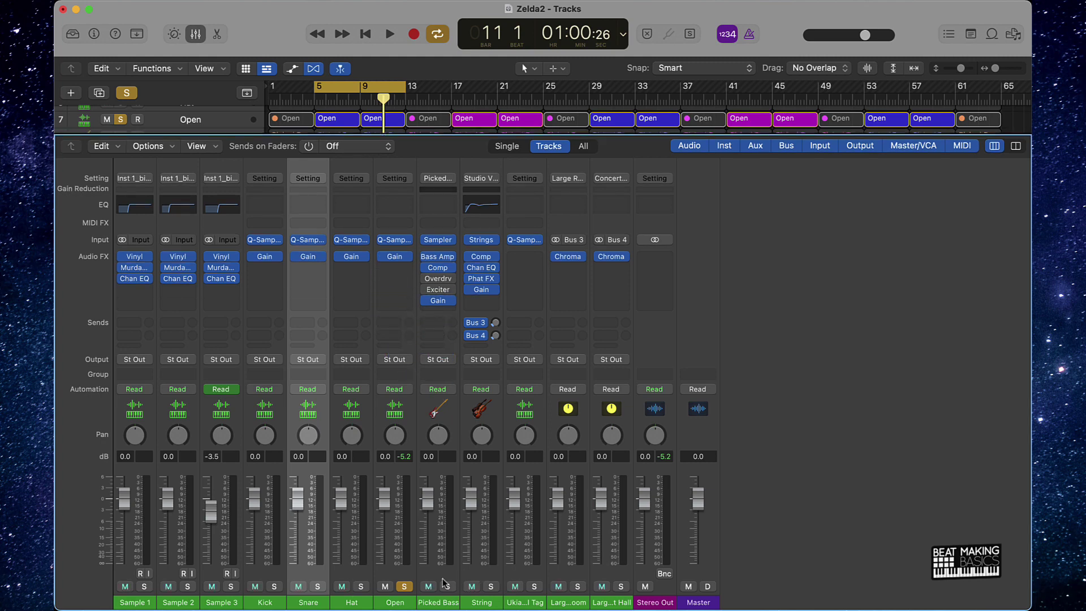
pyautogui.keyDown('alt'); pyautogui.click(447, 586); pyautogui.keyUp('alt')
pyautogui.press('space')
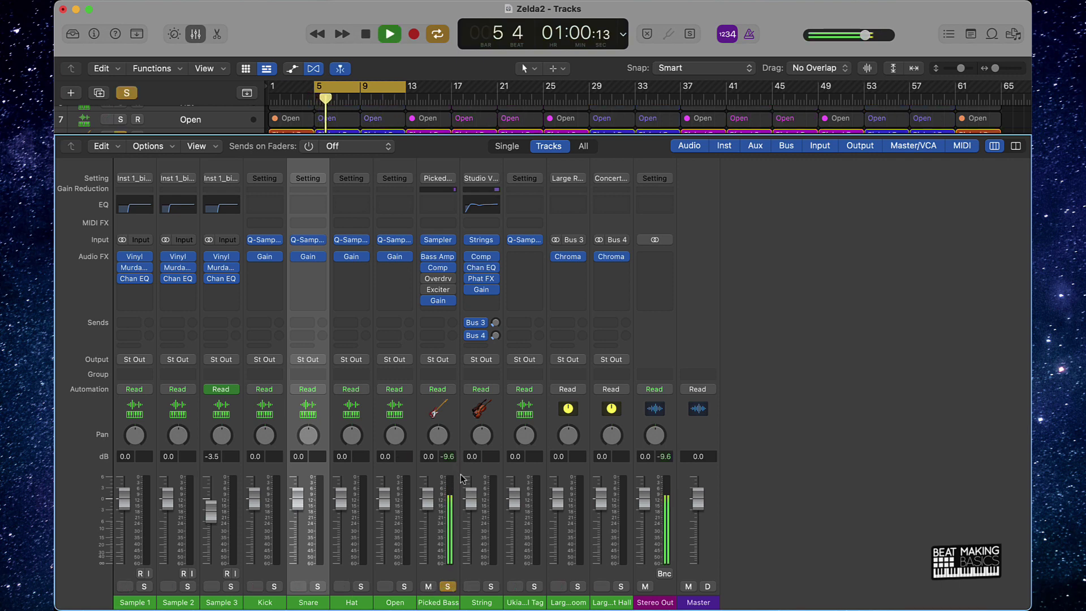
pyautogui.click(439, 301)
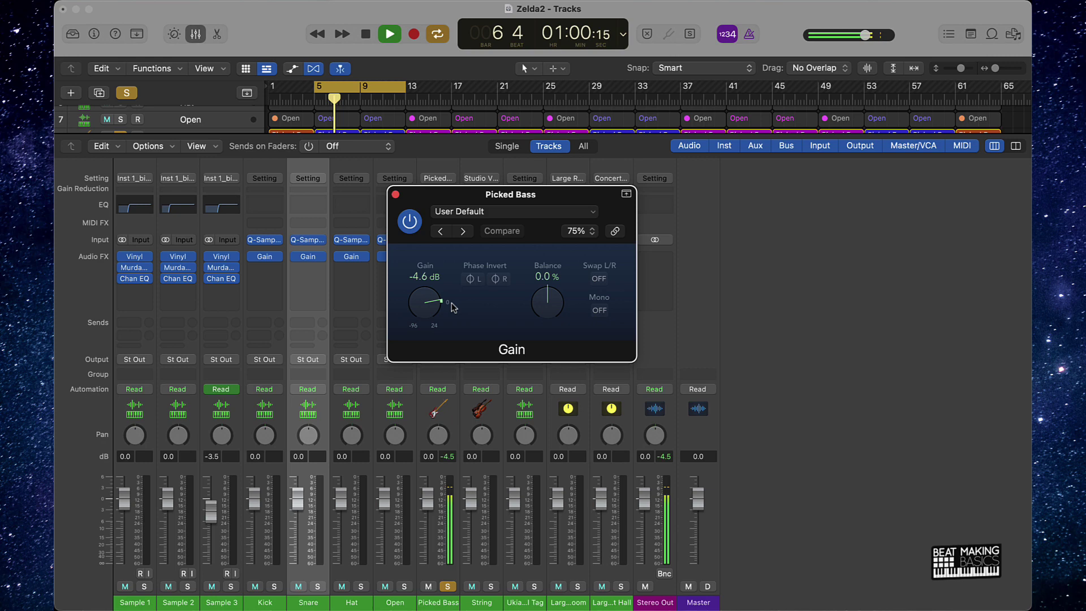
pyautogui.moveTo(427, 307); pyautogui.dragTo(429, 317)
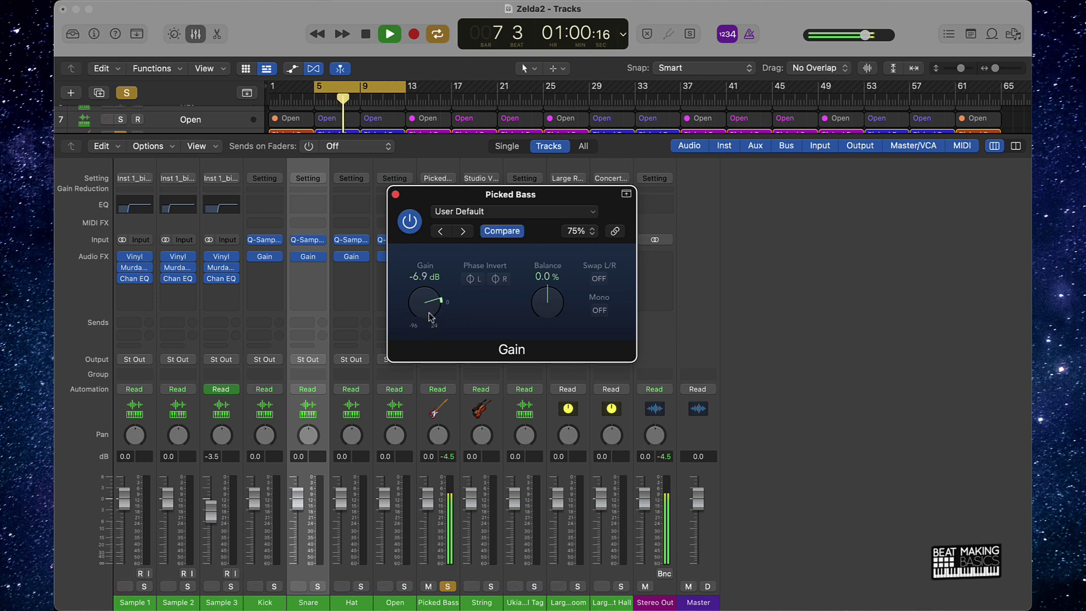
pyautogui.press('space')
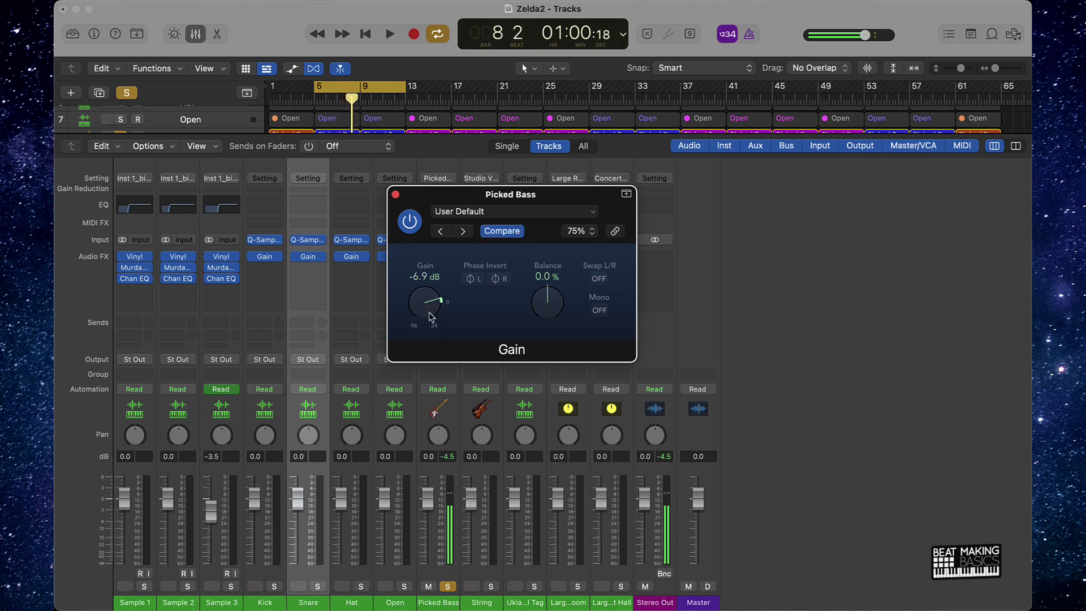
pyautogui.click(396, 195)
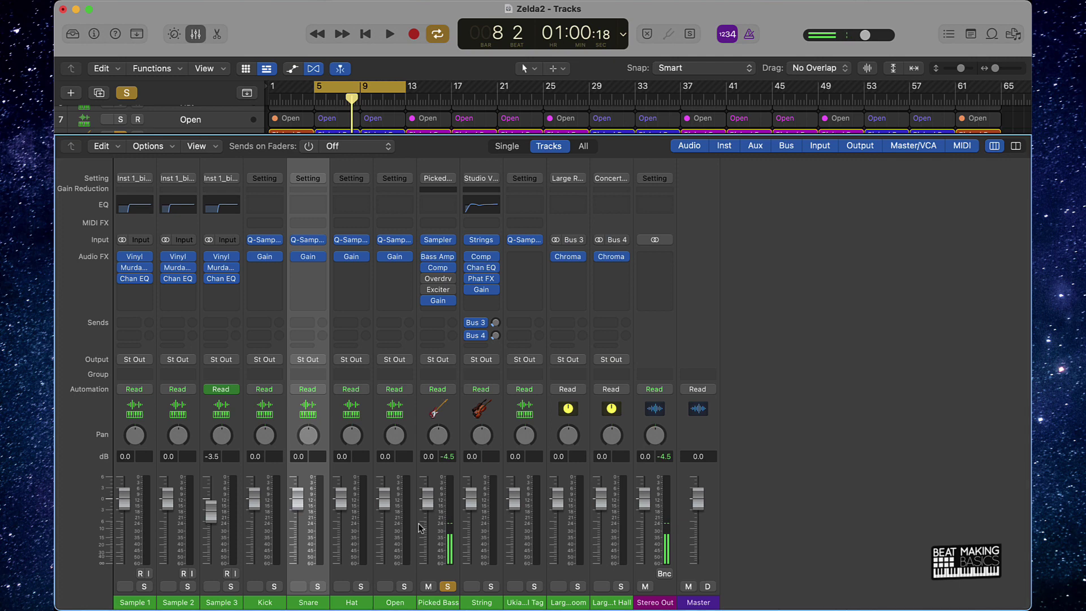
# Solo the Open and Hat tracks as well and play the drums with the bass.
pyautogui.click(404, 587)
pyautogui.click(360, 586)
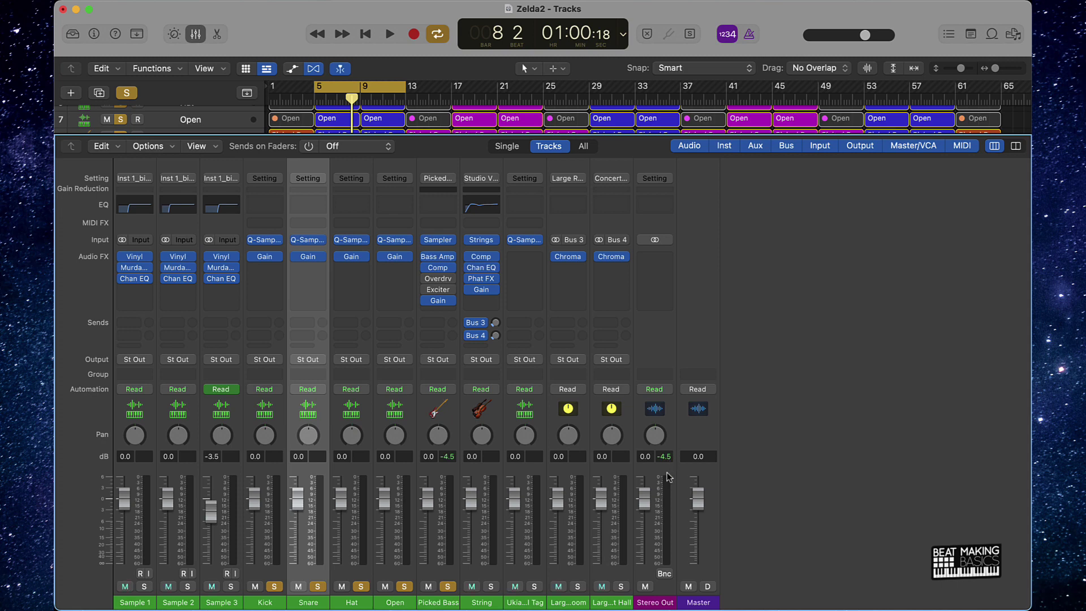
pyautogui.press('space')
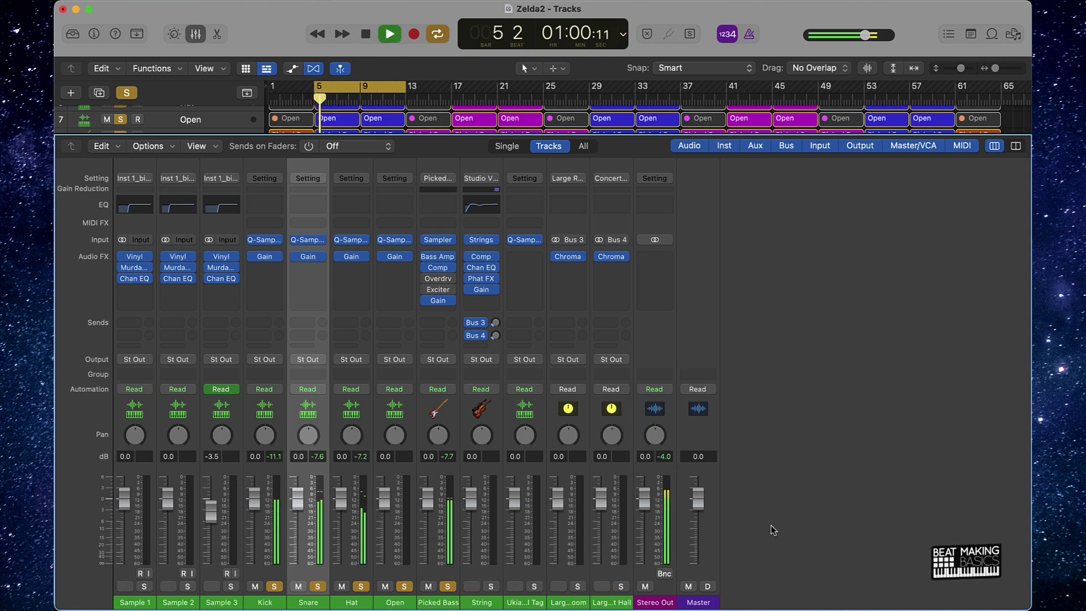
pyautogui.press('space')
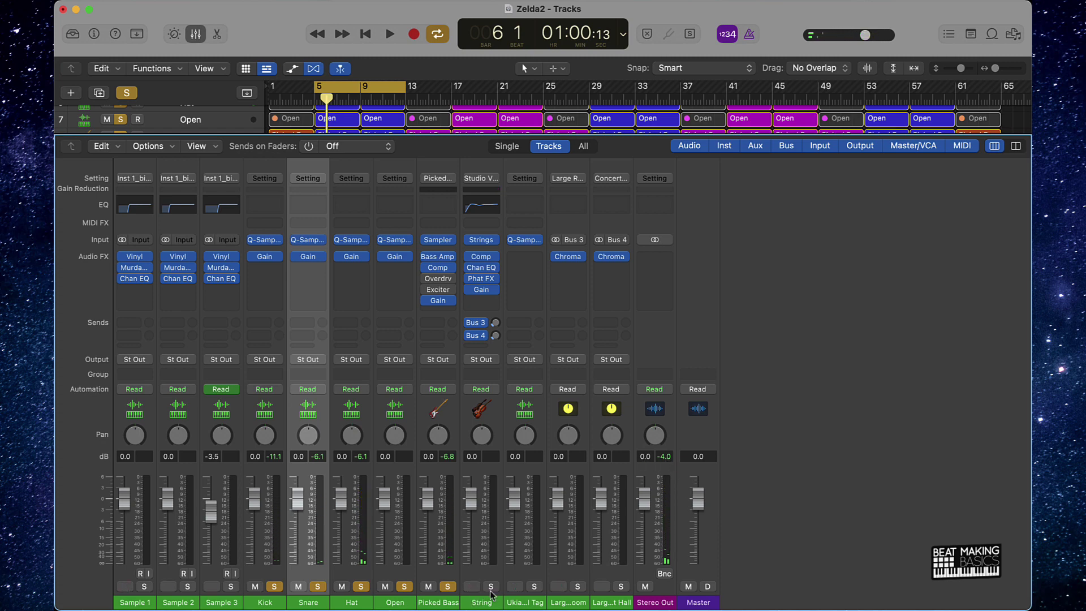
# Clear all solos and solo only the String track.
pyautogui.click(452, 603)
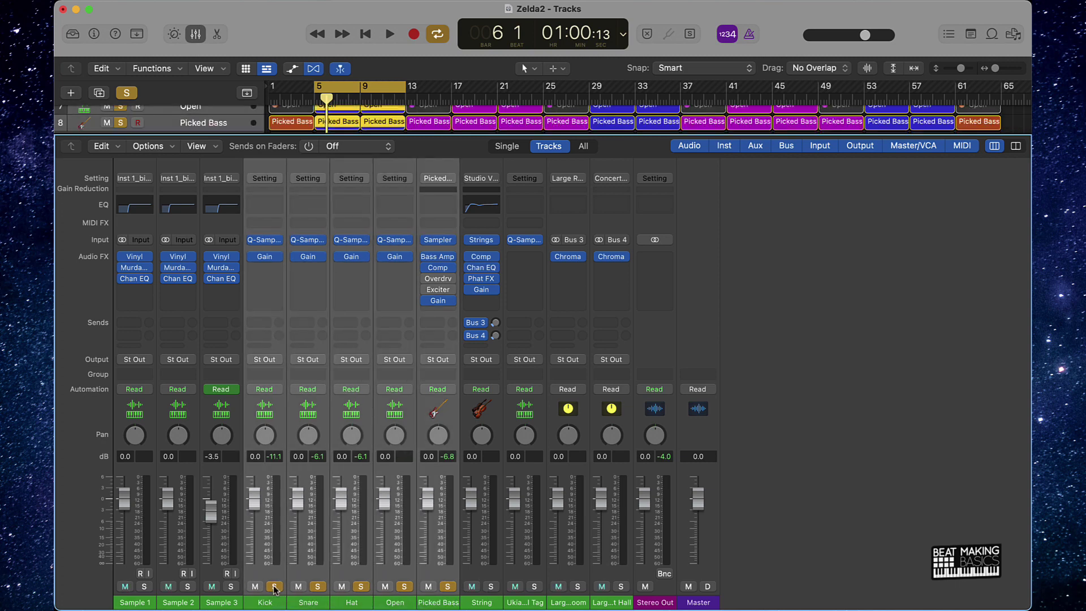
pyautogui.keyDown('alt'); pyautogui.click(275, 586); pyautogui.keyUp('alt')
pyautogui.click(481, 603)
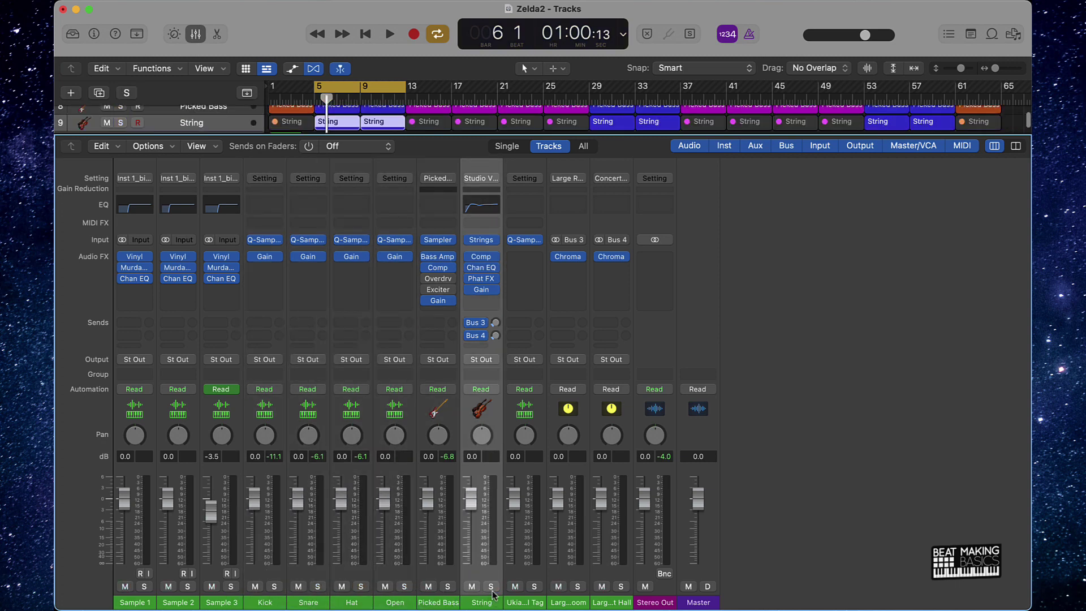
pyautogui.click(491, 587)
# Lower the String track's gain to +4.8 dB, then copy the Gain plug-in onto Sample 3.
pyautogui.press('space')
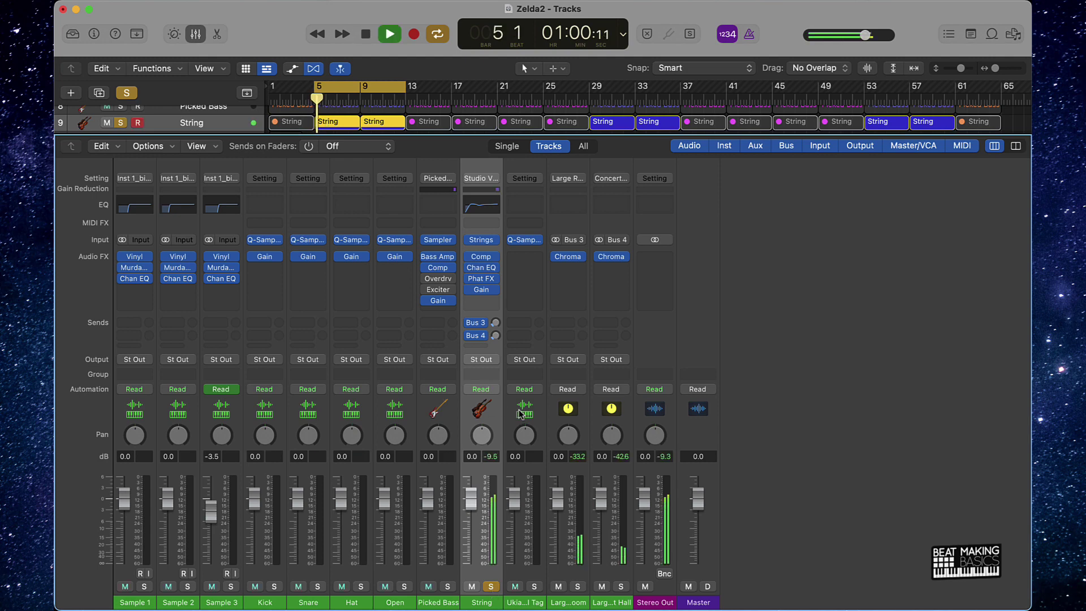
pyautogui.click(482, 289)
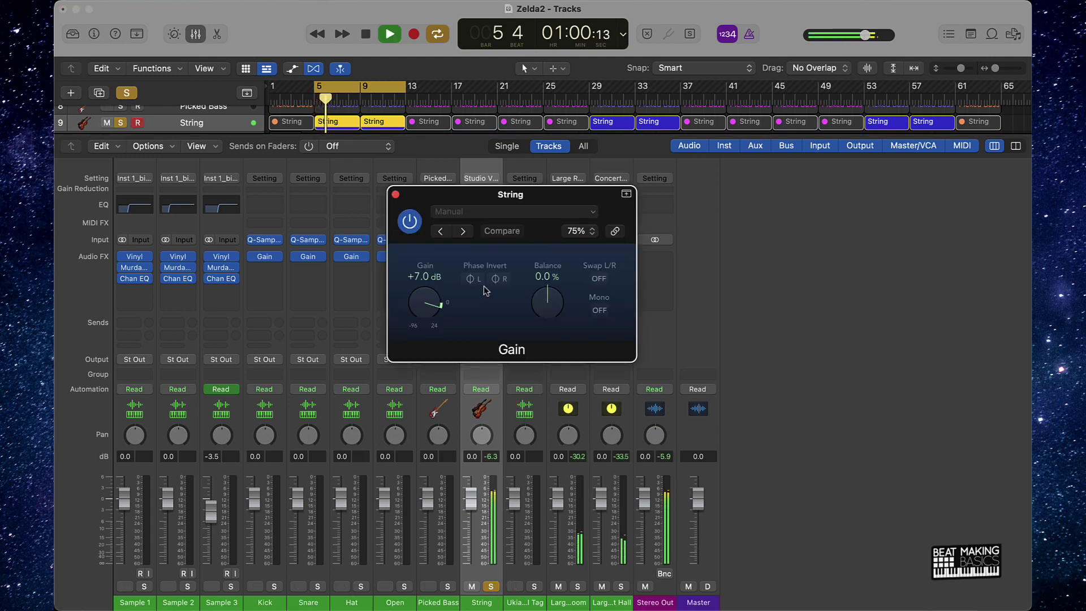
pyautogui.moveTo(440, 310); pyautogui.dragTo(436, 312)
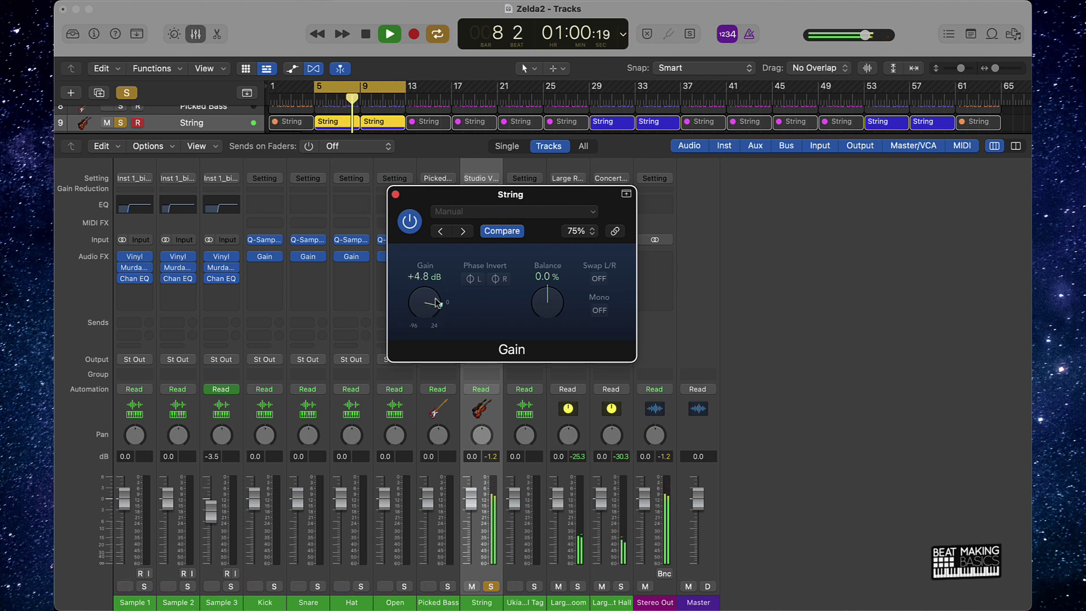
pyautogui.click(396, 196)
pyautogui.press('space')
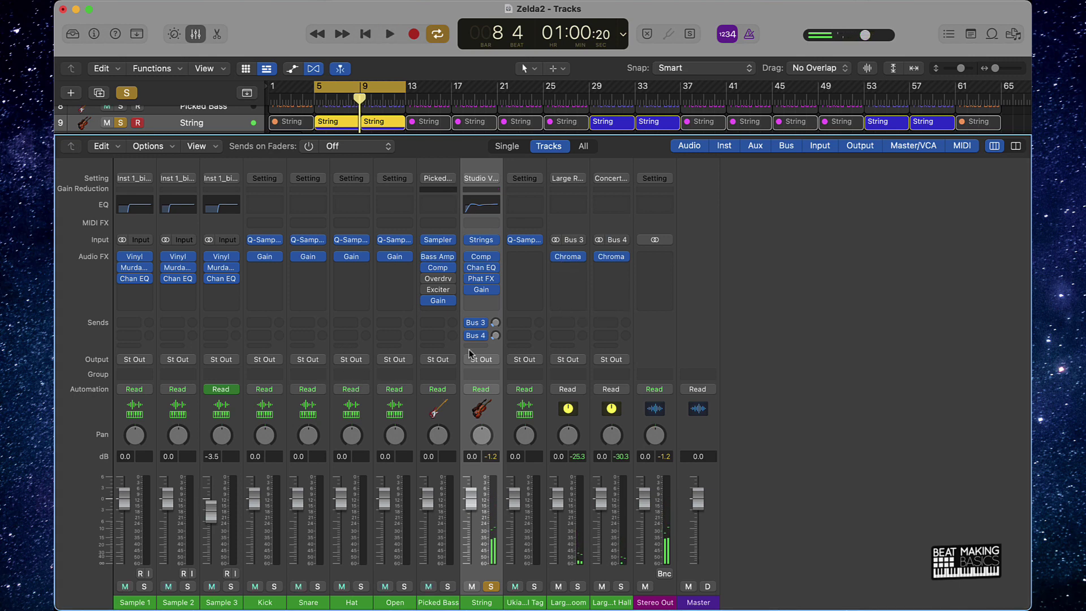
pyautogui.moveTo(481, 289); pyautogui.dragTo(229, 290)
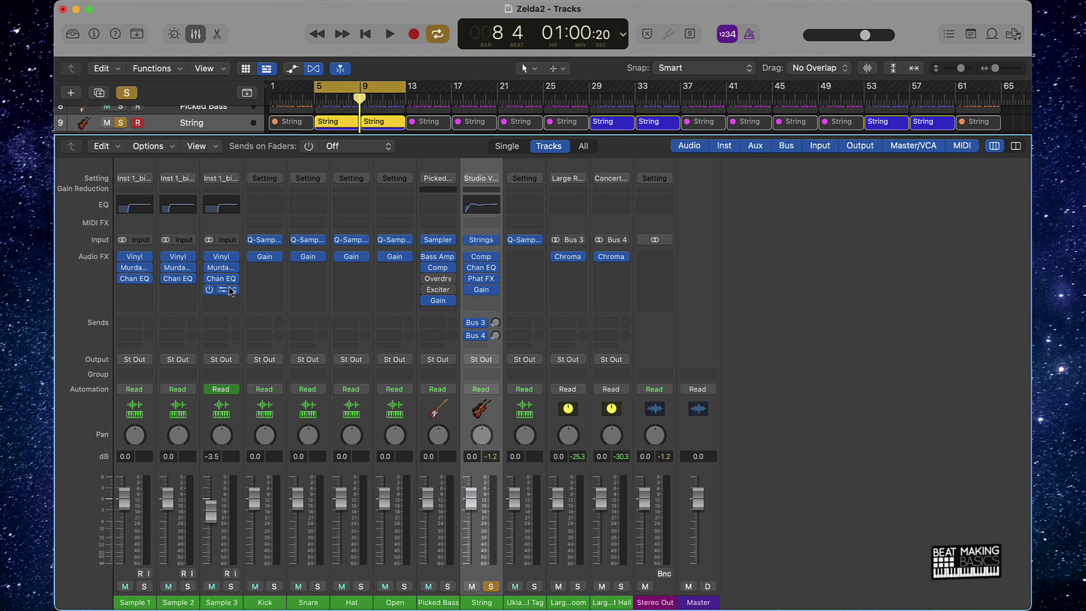
# Unsolo String and play the beat, opening Sample 3's Gain plug-in at -6.9 dB.
pyautogui.click(491, 587)
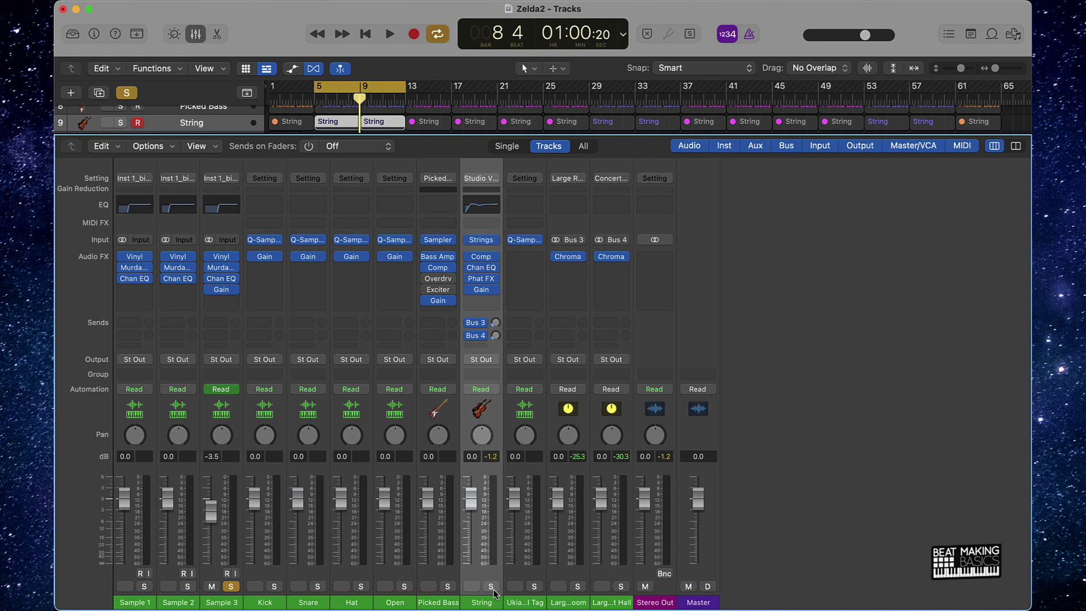
pyautogui.press('space')
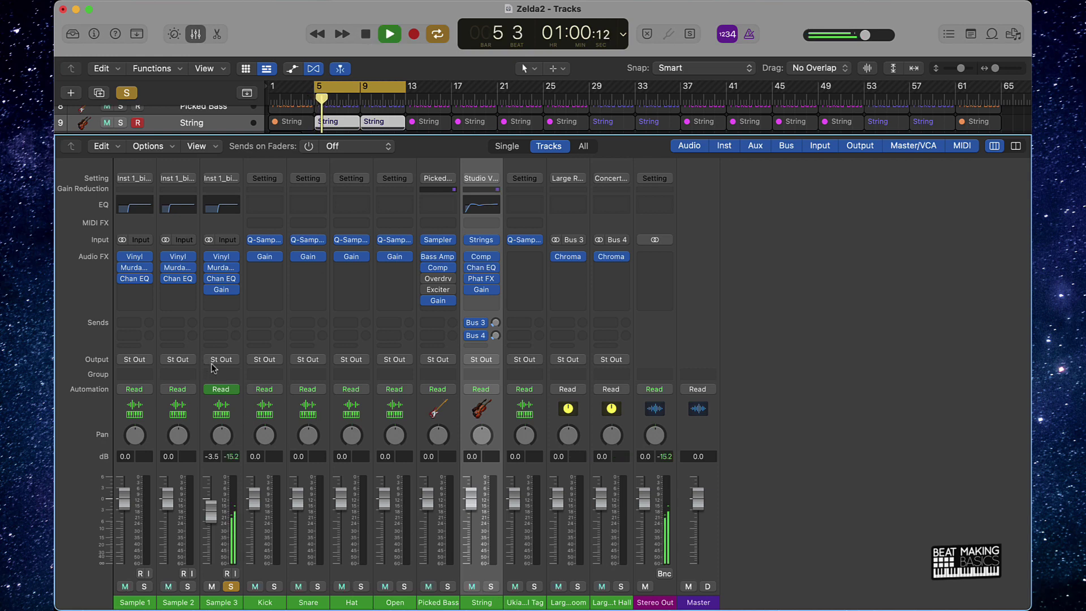
pyautogui.click(222, 289)
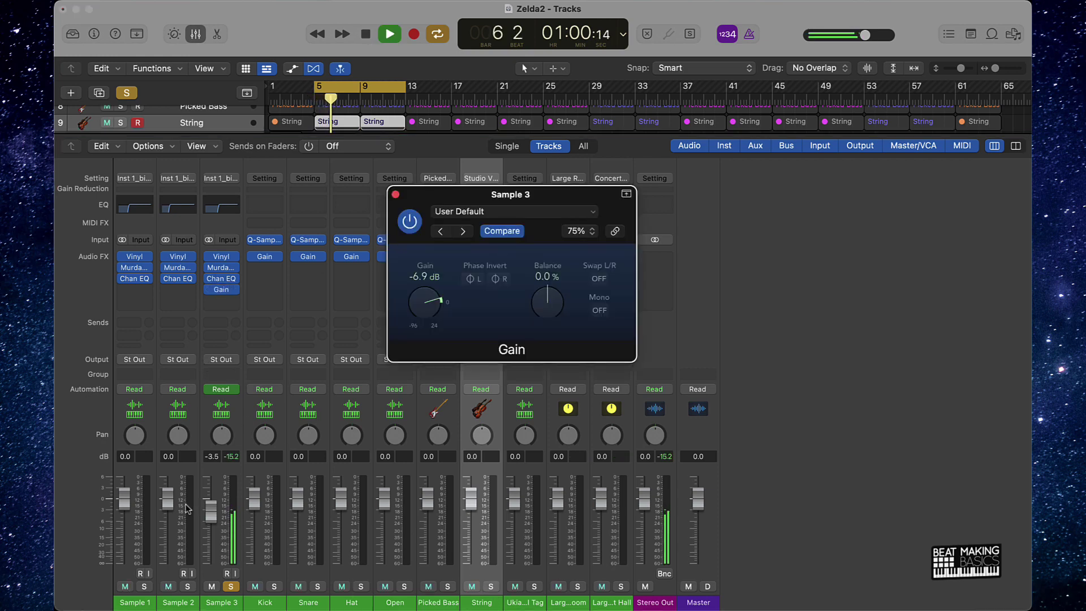
pyautogui.press('space')
pyautogui.press('a')
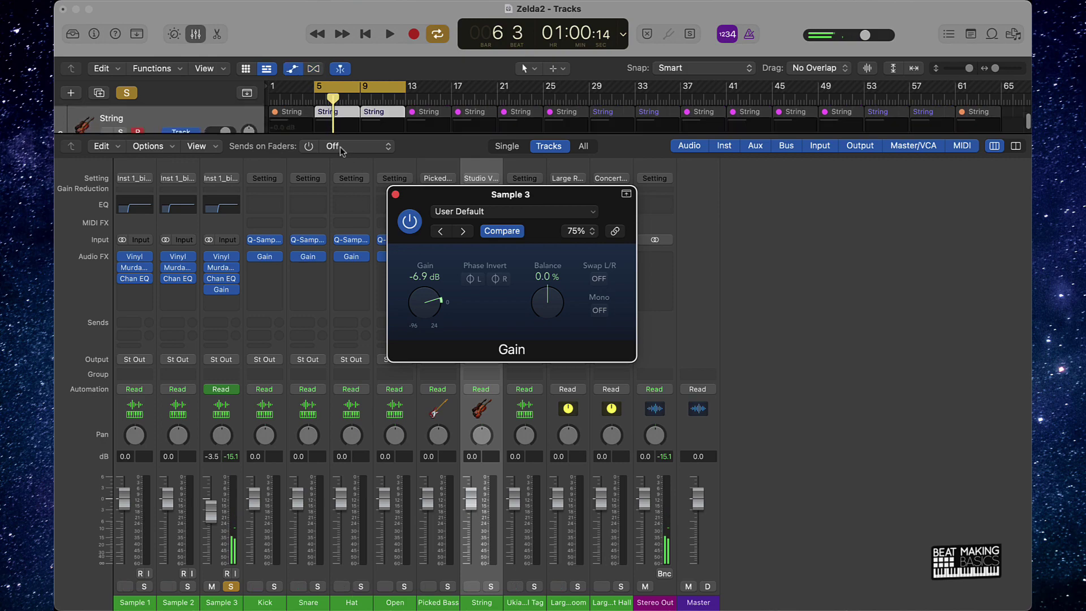
# Raise Sample 3's volume automation points to -0.2 dB and -0.6 dB, then replay the loop.
pyautogui.click(196, 35)
pyautogui.scroll(5, 242, 185)
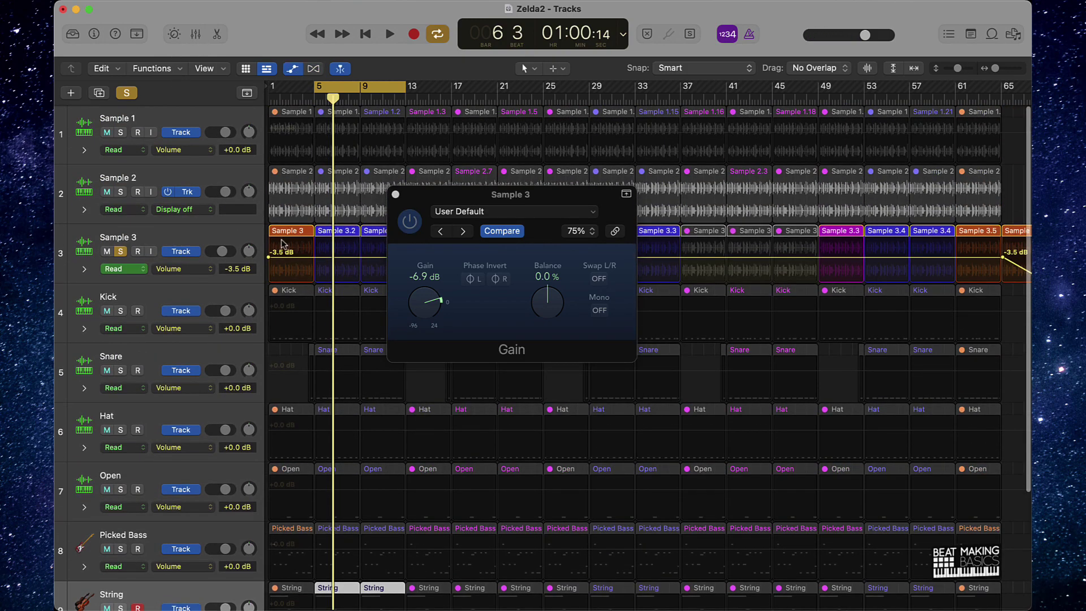
pyautogui.moveTo(269, 259); pyautogui.dragTo(269, 252)
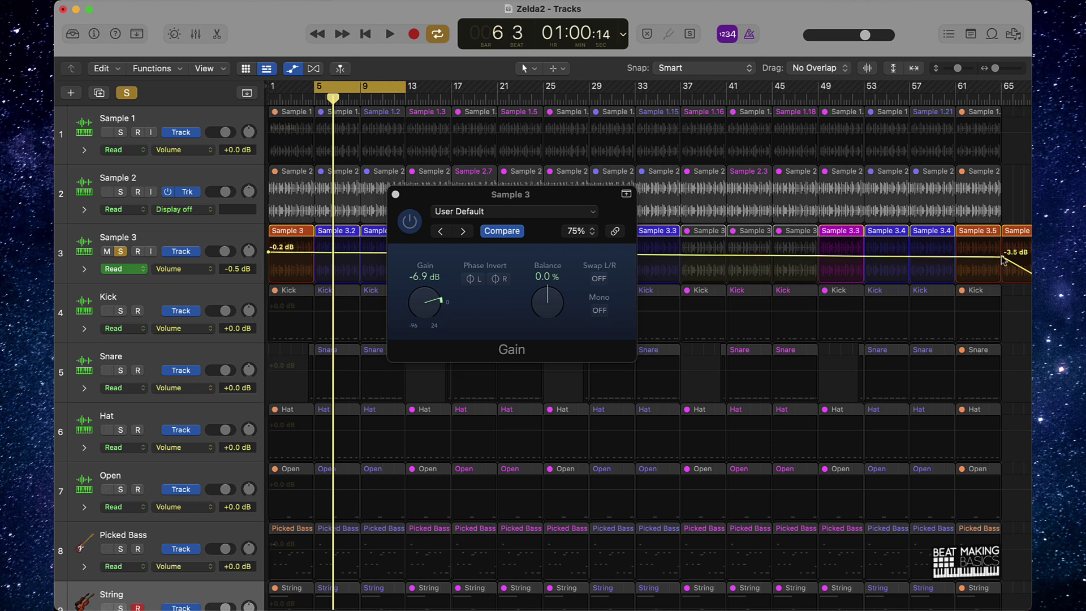
pyautogui.moveTo(1001, 257); pyautogui.dragTo(1002, 253)
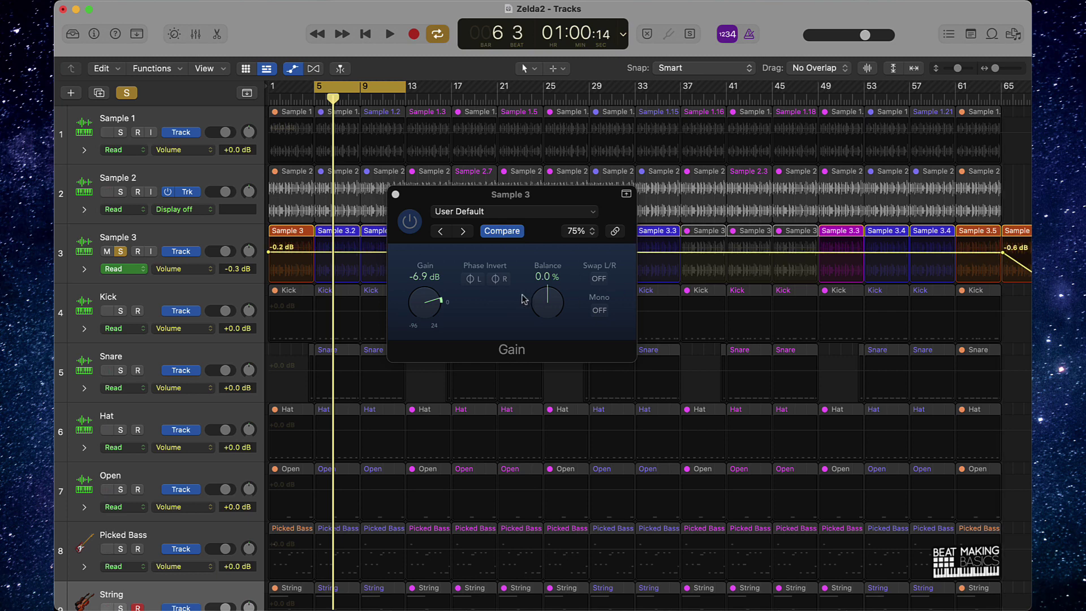
pyautogui.press('space')
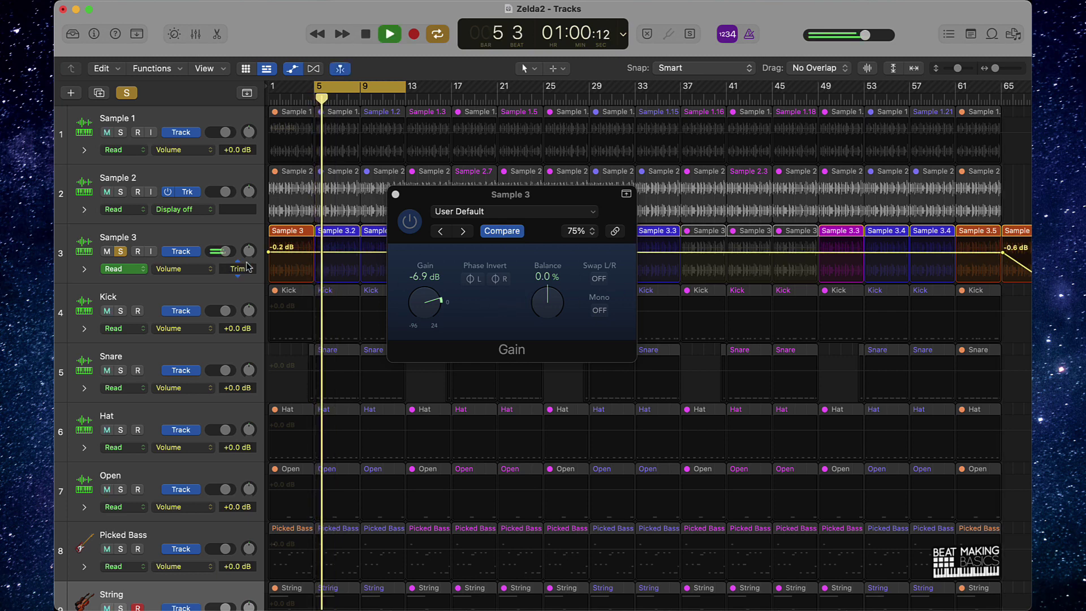
# Turn Sample 3's Gain plug-in up from -6.9 dB to -2.2 dB.
pyautogui.click(196, 34)
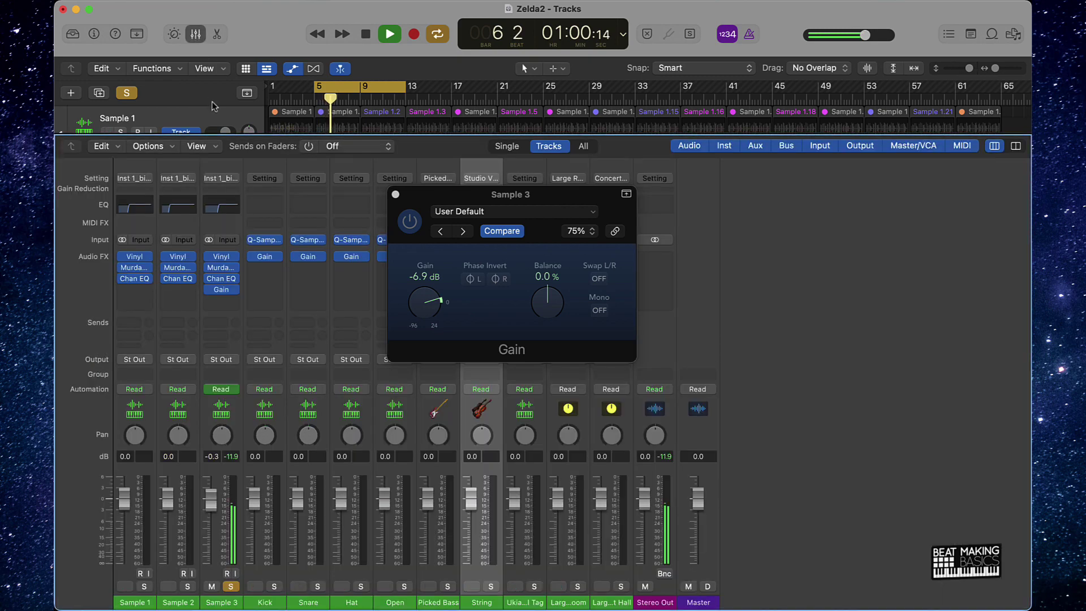
pyautogui.press('a')
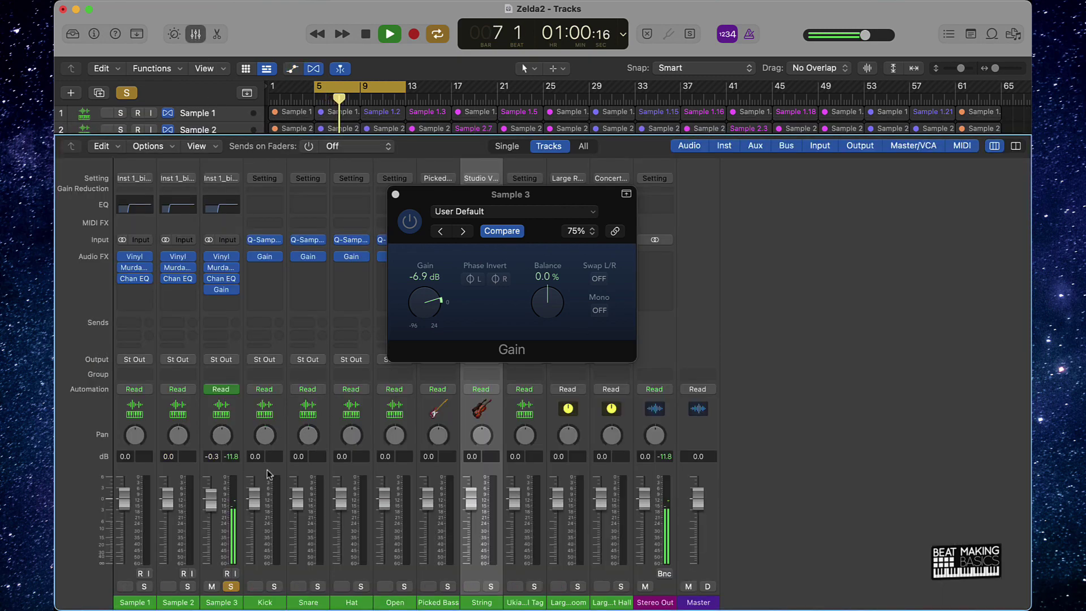
pyautogui.moveTo(429, 302)
pyautogui.mouseDown()
pyautogui.moveTo(430, 280)
pyautogui.moveTo(437, 301)
pyautogui.mouseUp()
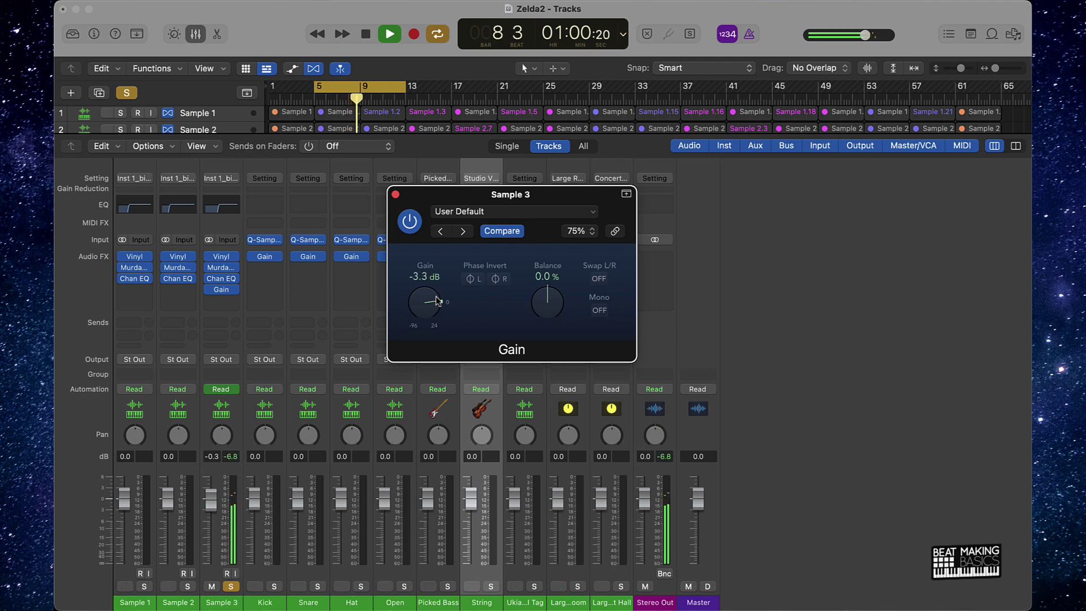
pyautogui.press('space')
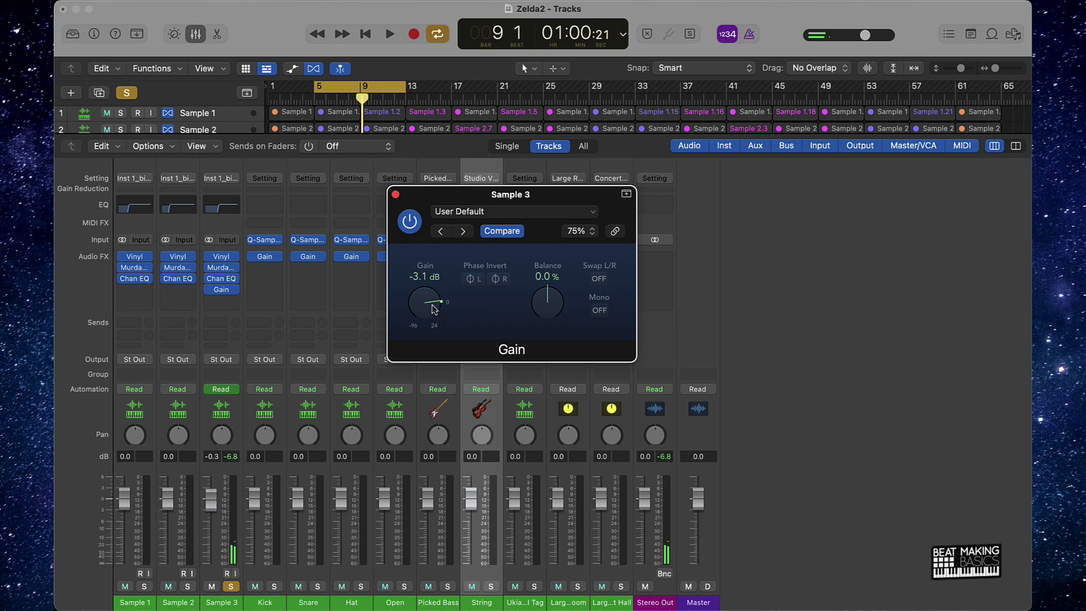
pyautogui.moveTo(434, 309); pyautogui.dragTo(433, 303)
# Check the level, then copy the -2.2 dB Gain plug-in onto Sample 2.
pyautogui.press('space')
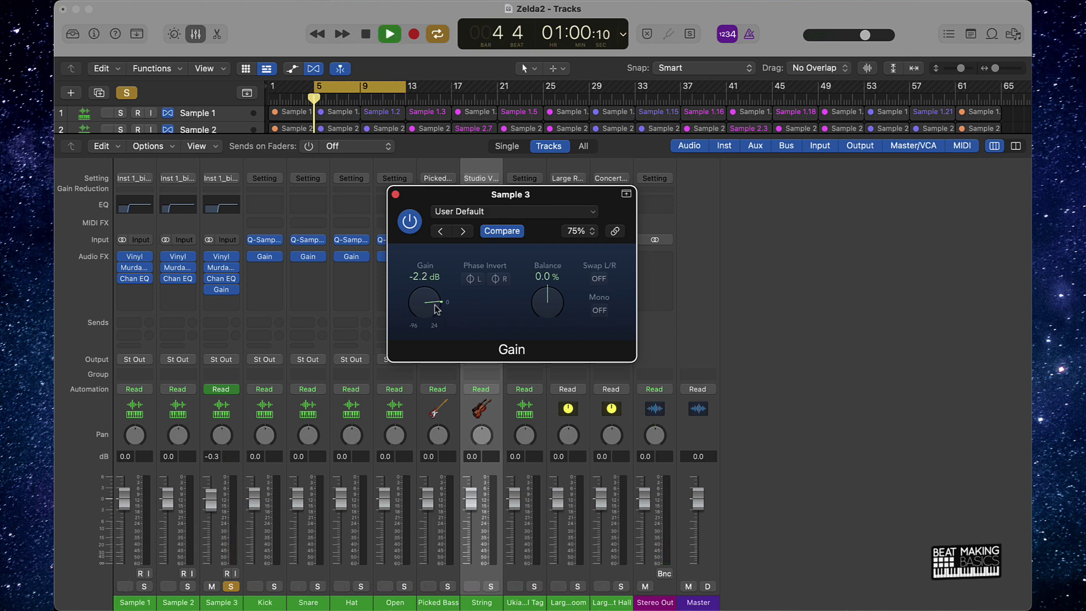
pyautogui.press('space')
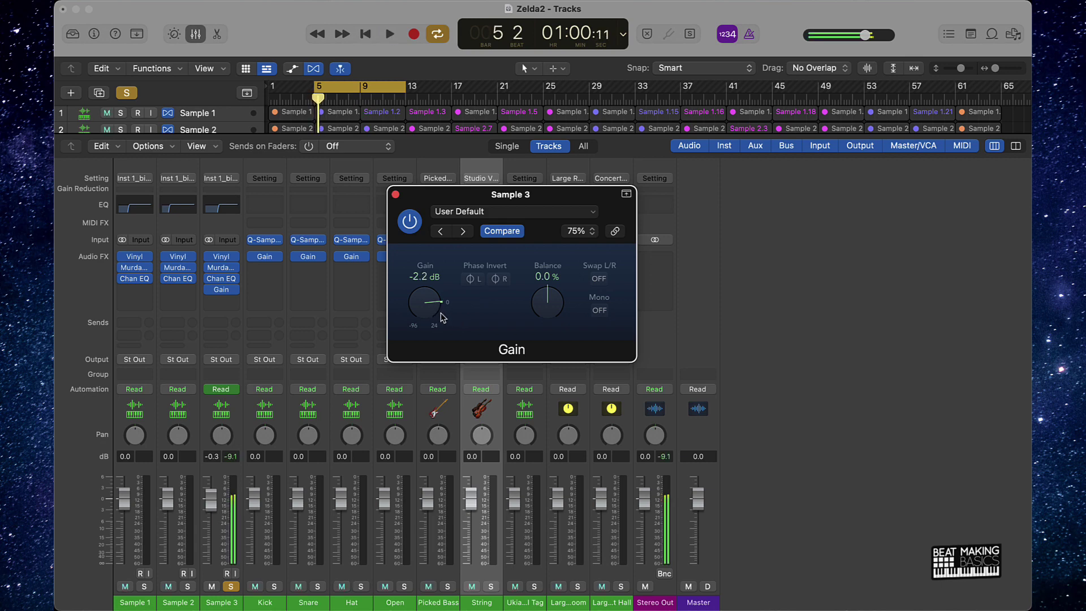
pyautogui.click(397, 195)
pyautogui.moveTo(219, 292); pyautogui.dragTo(180, 291)
# Open Sample 2's Gain plug-in and solo Sample 2 so it plays alone.
pyautogui.click(178, 290)
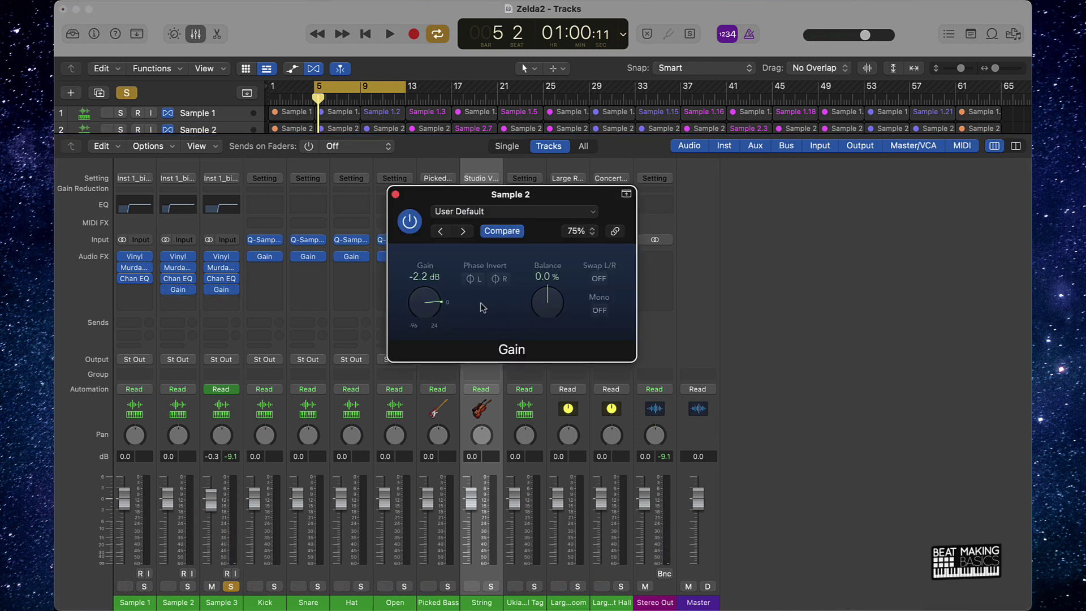
pyautogui.press('space')
pyautogui.press('space')
pyautogui.click(229, 600)
pyautogui.click(188, 586)
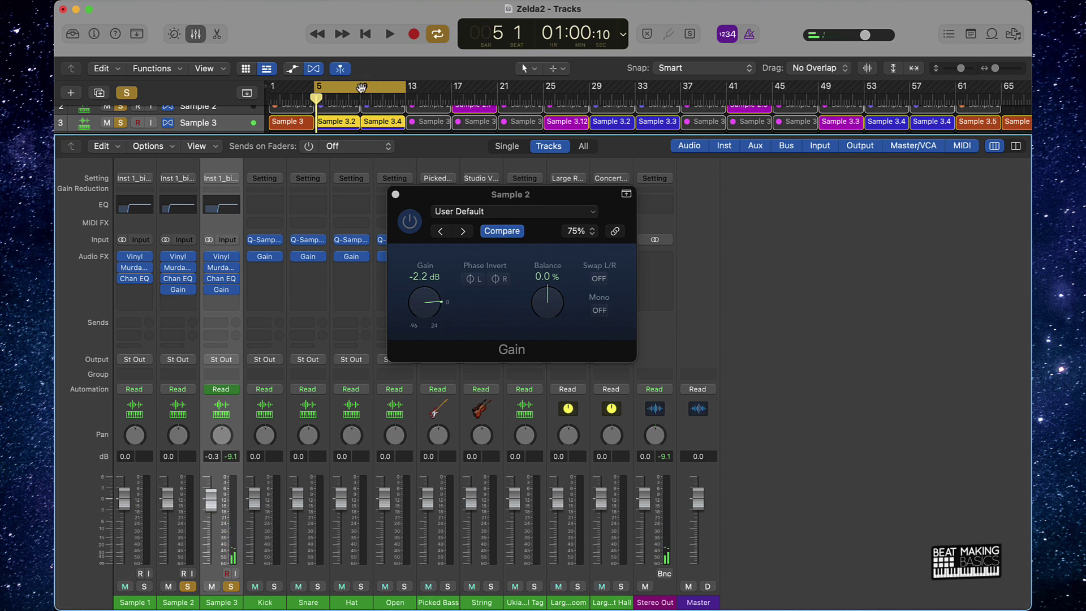
pyautogui.press('space')
pyautogui.press('space')
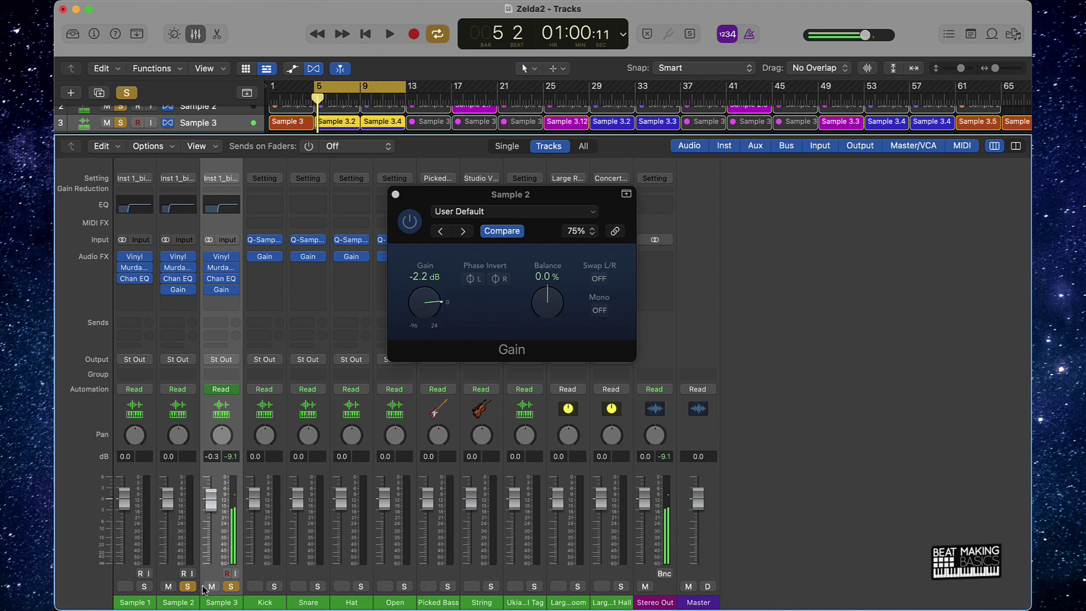
pyautogui.click(231, 587)
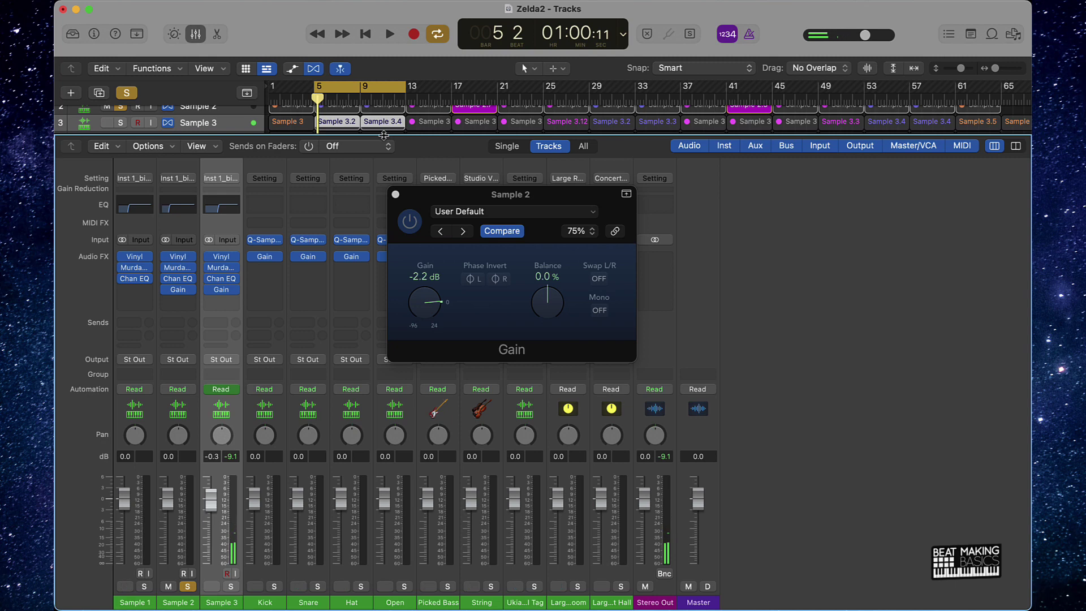
# Set the cycle to bars 17–21 and play from bar 17.
pyautogui.moveTo(383, 135); pyautogui.dragTo(378, 176)
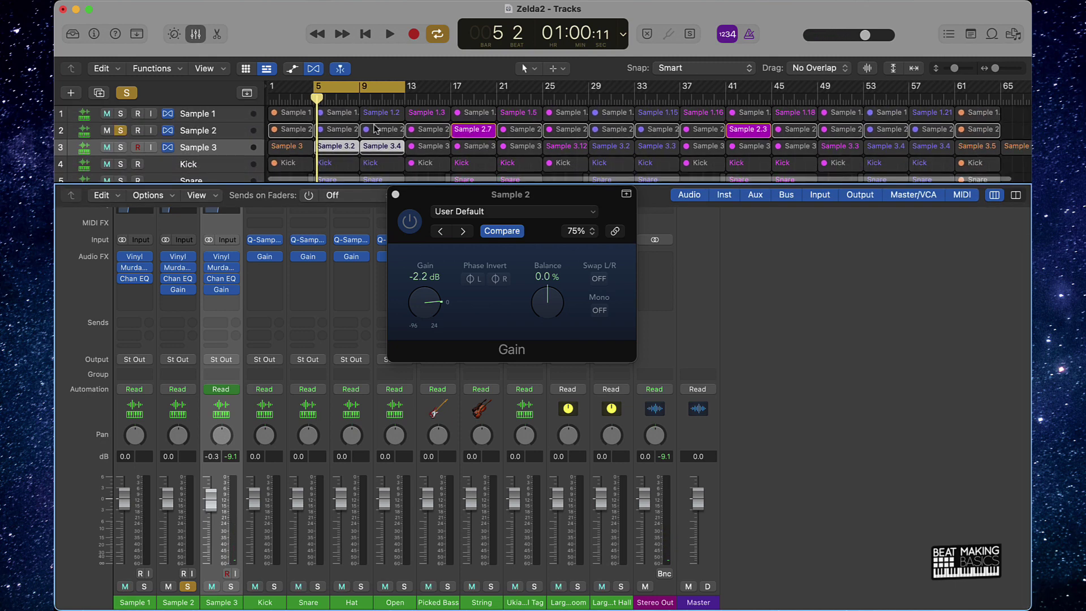
pyautogui.scroll(-1, 384, 120)
pyautogui.moveTo(453, 86); pyautogui.dragTo(543, 86)
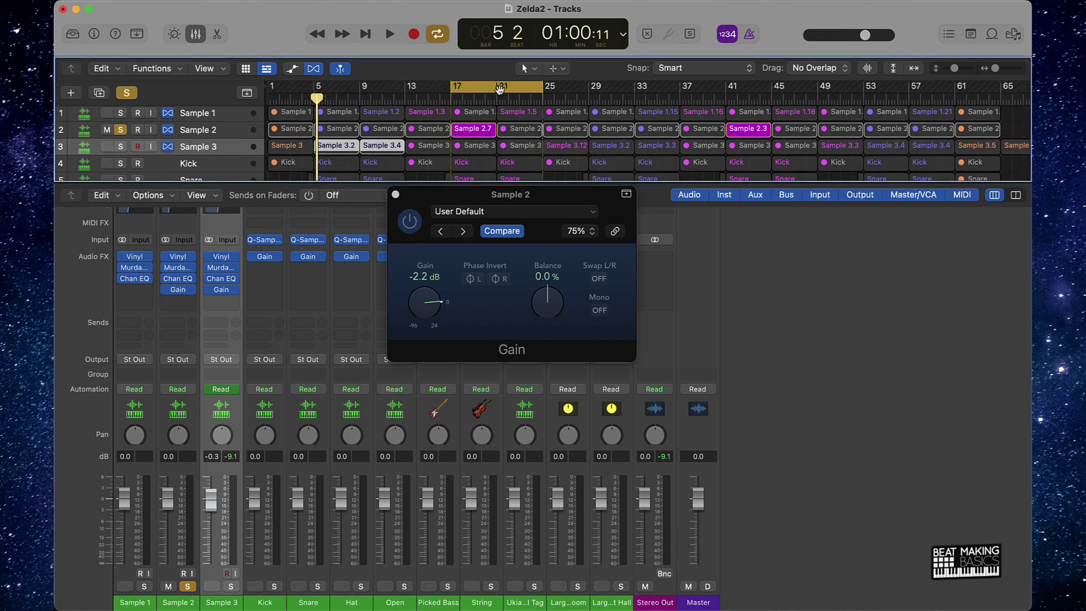
pyautogui.press('space')
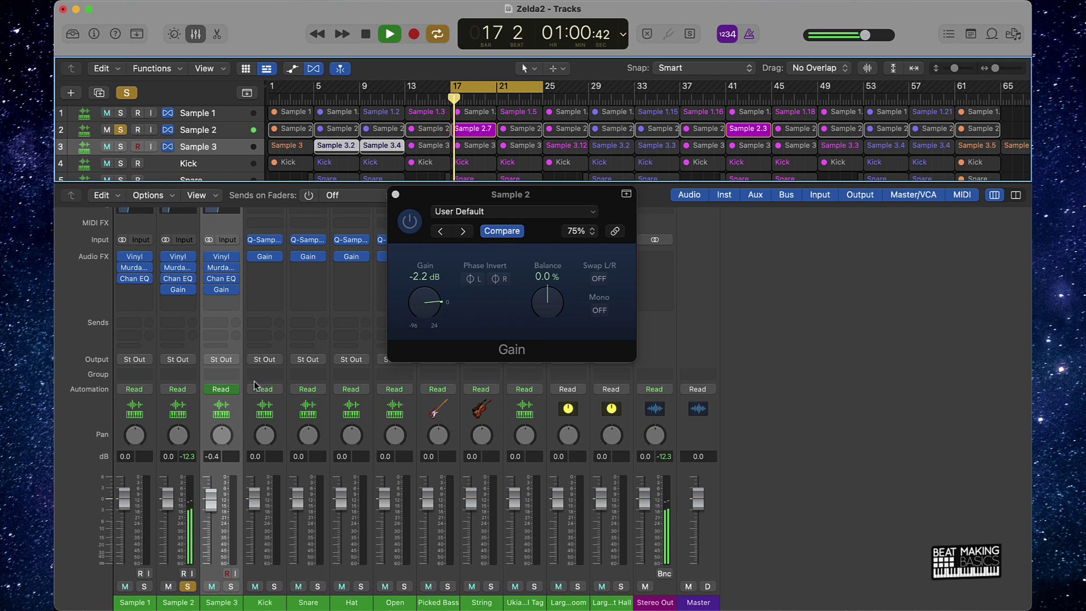
# Lower Sample 2's Gain plug-in to -5.2 dB and close it.
pyautogui.click(182, 289)
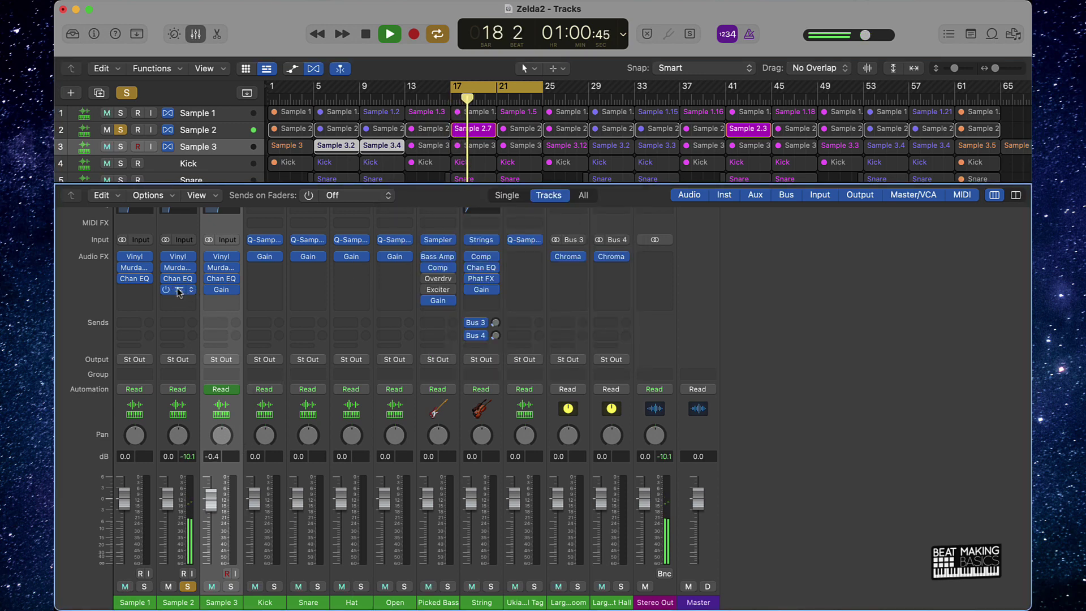
pyautogui.click(179, 290)
pyautogui.moveTo(431, 303)
pyautogui.mouseDown()
pyautogui.moveTo(431, 290)
pyautogui.moveTo(428, 310)
pyautogui.mouseUp()
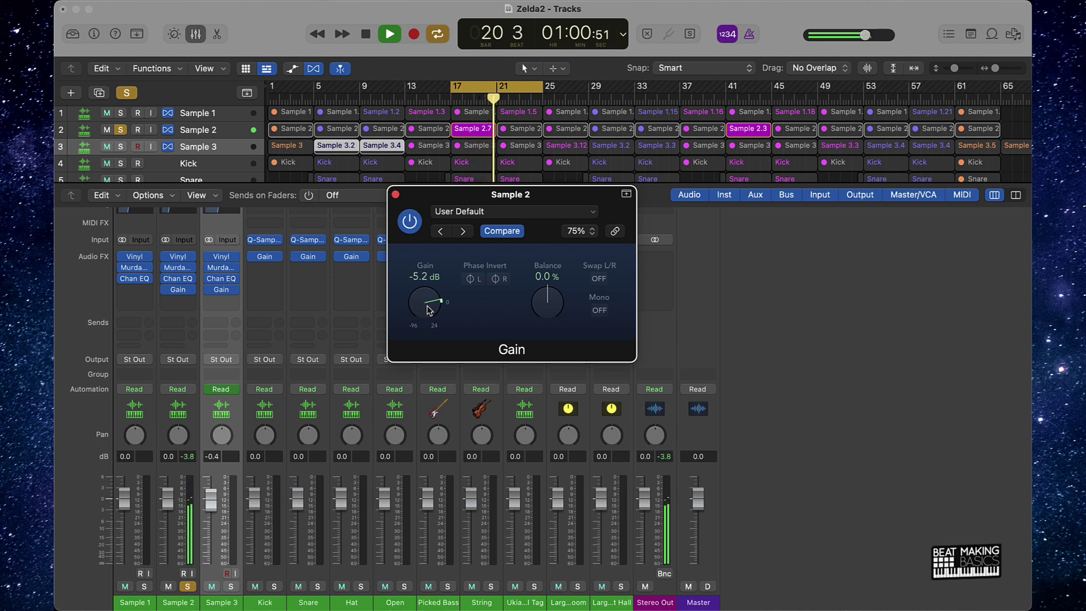
pyautogui.press('space')
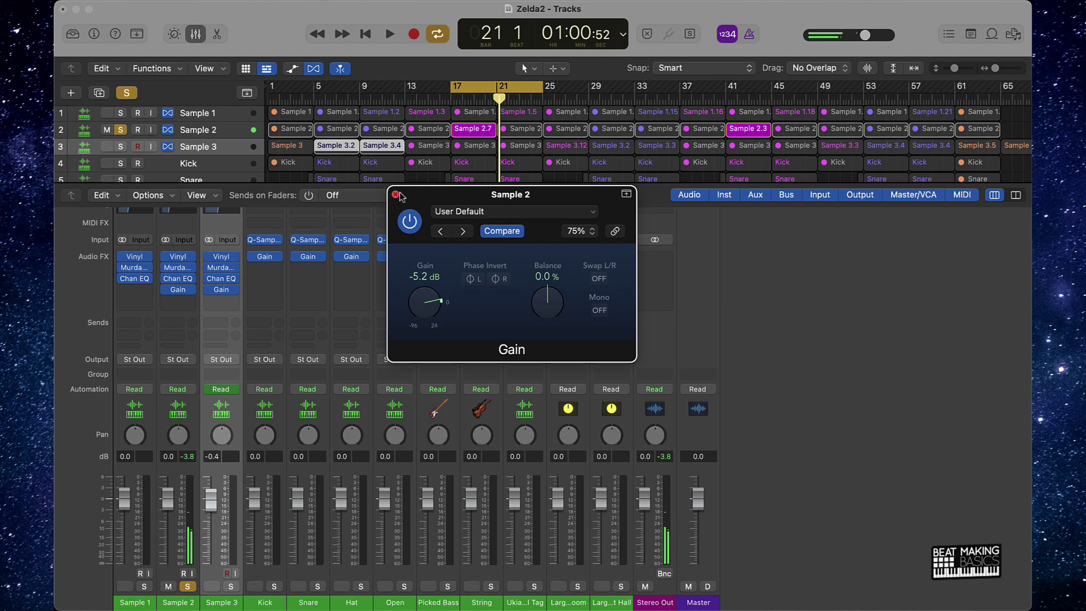
pyautogui.click(396, 194)
# Solo Sample 1 instead of Sample 2 and play from bar 17.
pyautogui.click(144, 586)
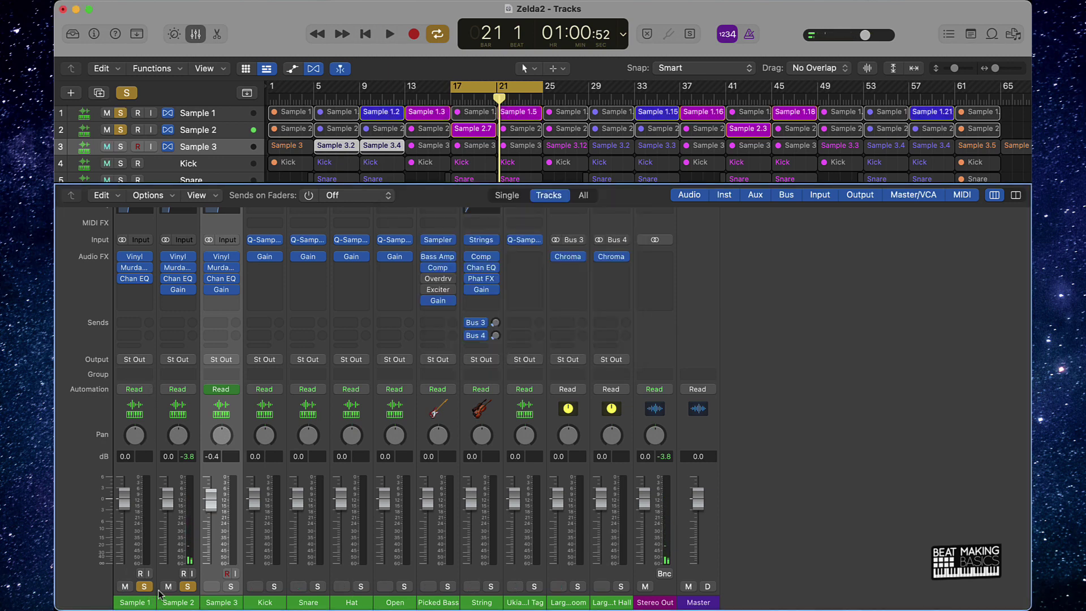
pyautogui.click(187, 586)
pyautogui.scroll(1, 477, 130)
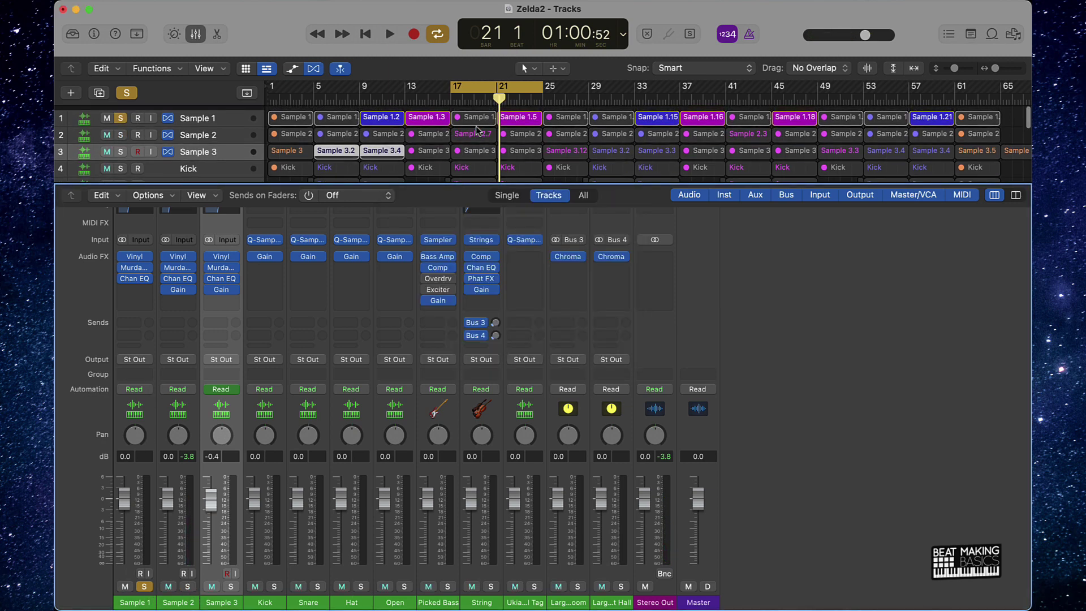
pyautogui.scroll(-1, 477, 130)
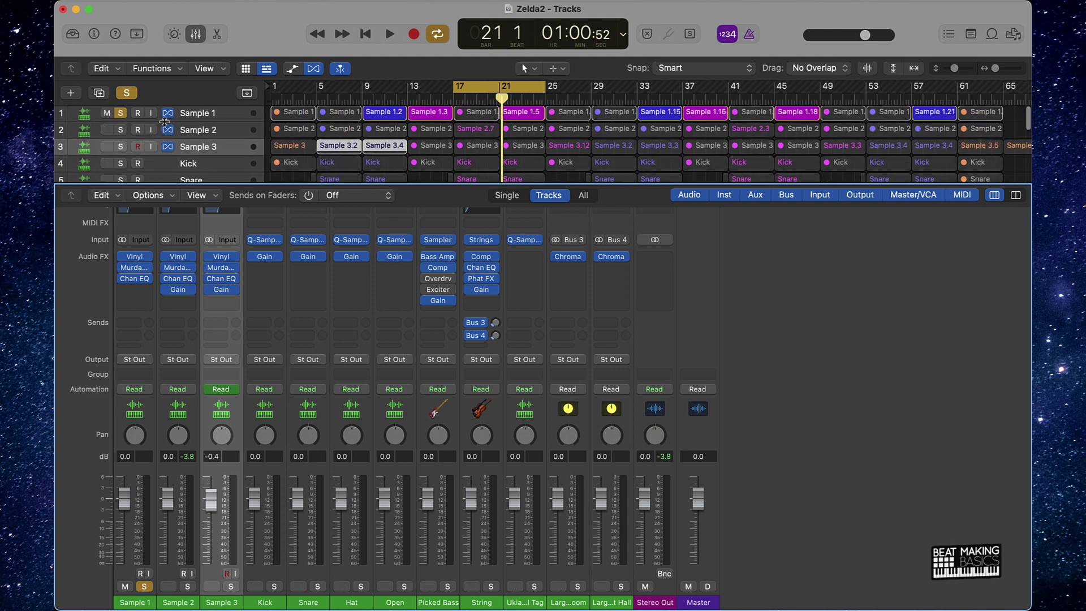
pyautogui.press('space')
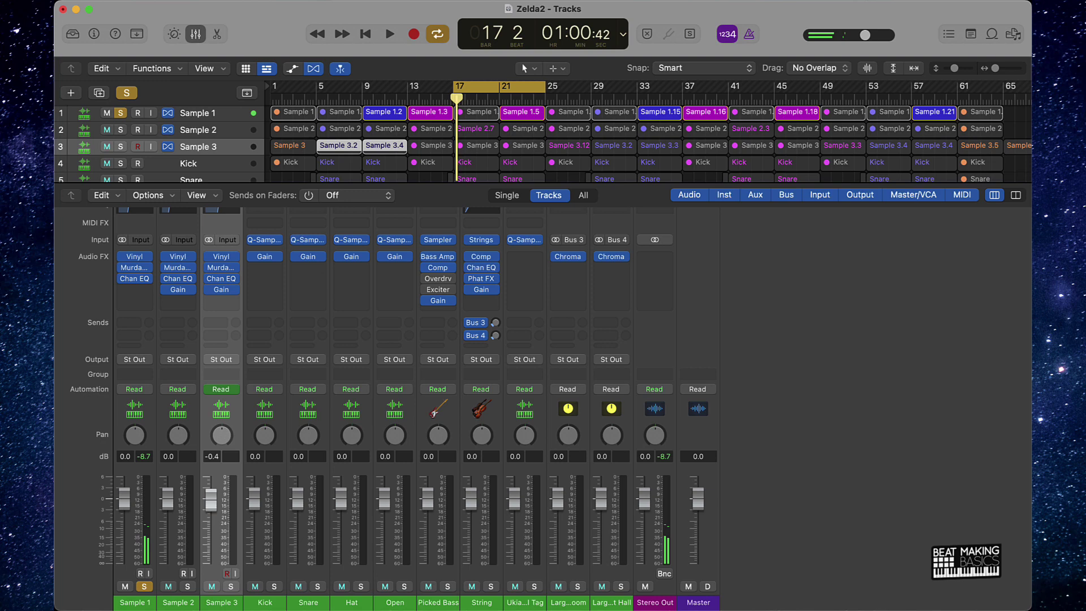
# Move the loop to bars 13–17 and copy the Gain plug-in onto Sample 1.
pyautogui.moveTo(488, 88); pyautogui.dragTo(449, 89)
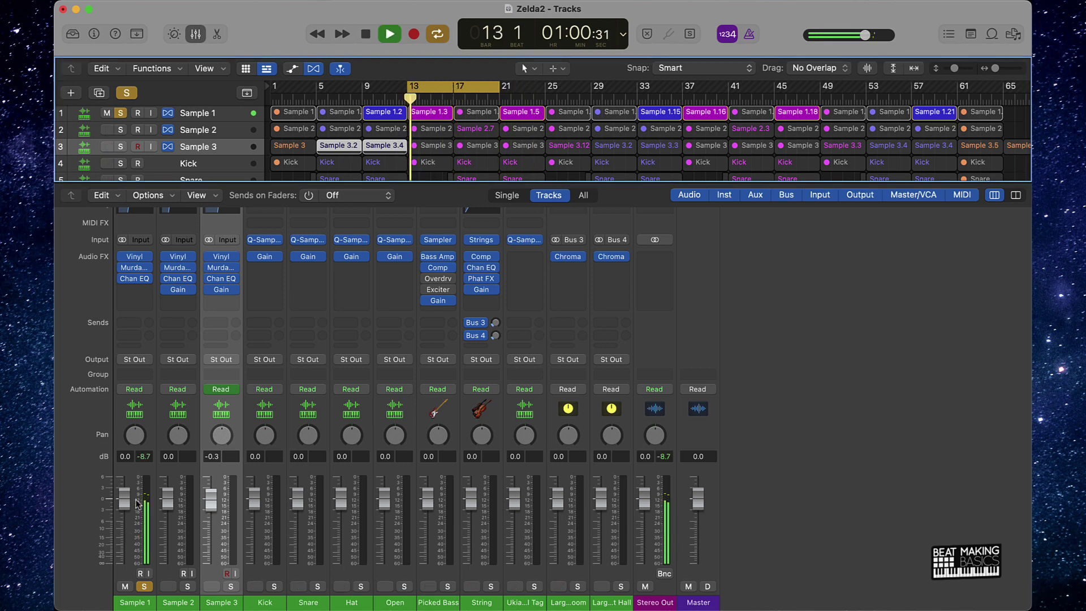
pyautogui.moveTo(182, 294)
pyautogui.moveTo(182, 295); pyautogui.dragTo(138, 295)
pyautogui.click(136, 292)
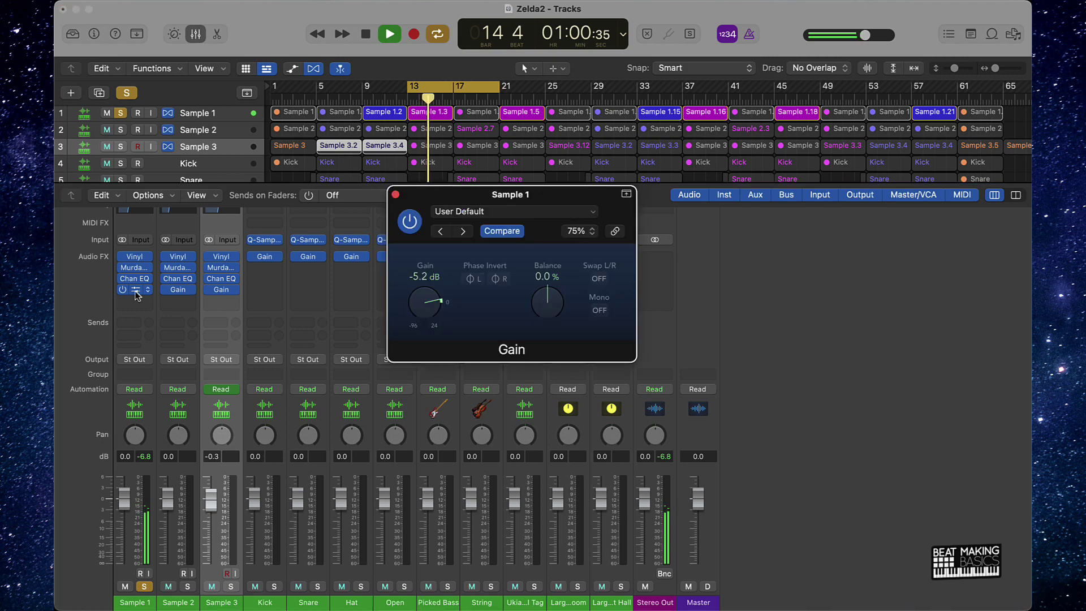
# Set Sample 1's Gain plug-in to +0.6 dB and close it.
pyautogui.moveTo(439, 306); pyautogui.dragTo(445, 297)
pyautogui.keyDown('alt'); pyautogui.click(444, 297); pyautogui.keyUp('alt')
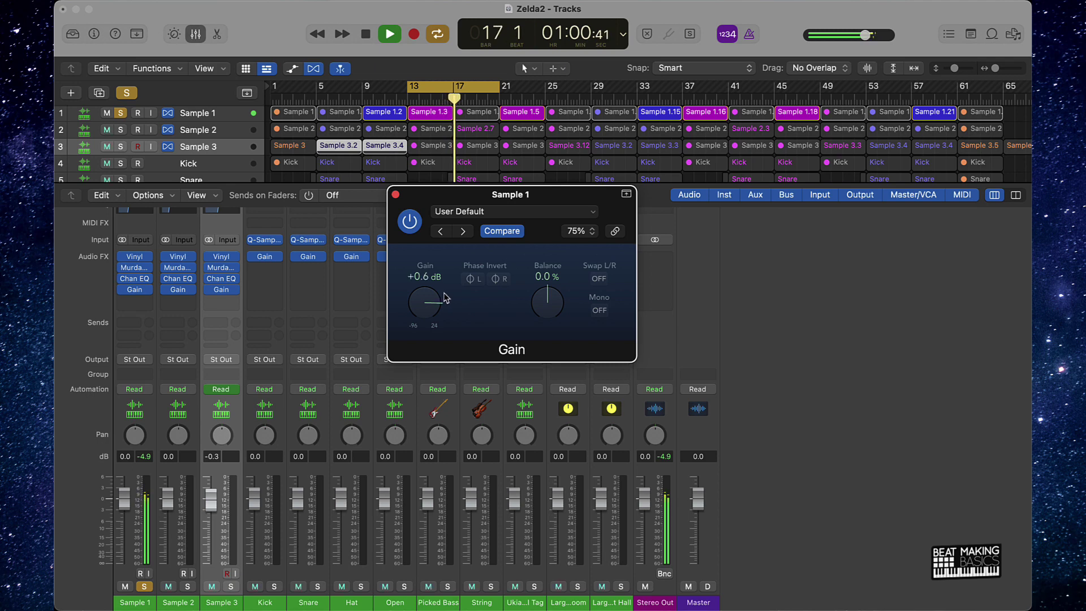
pyautogui.press('space')
pyautogui.click(395, 195)
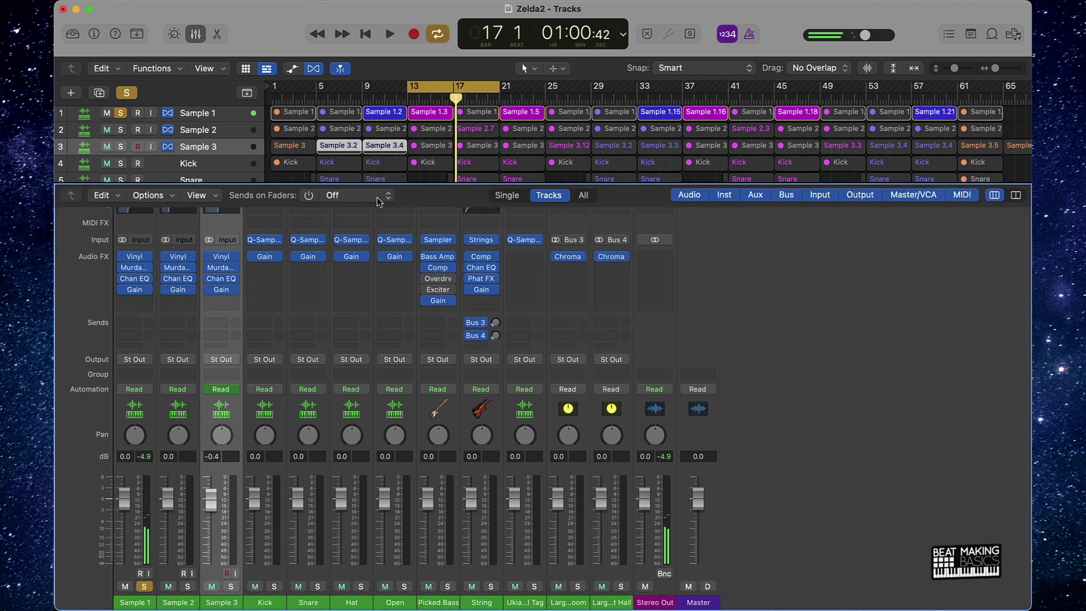
# Clear all solos, toggle looping off and on, and bring the mixer back.
pyautogui.click(135, 95)
pyautogui.press('e')
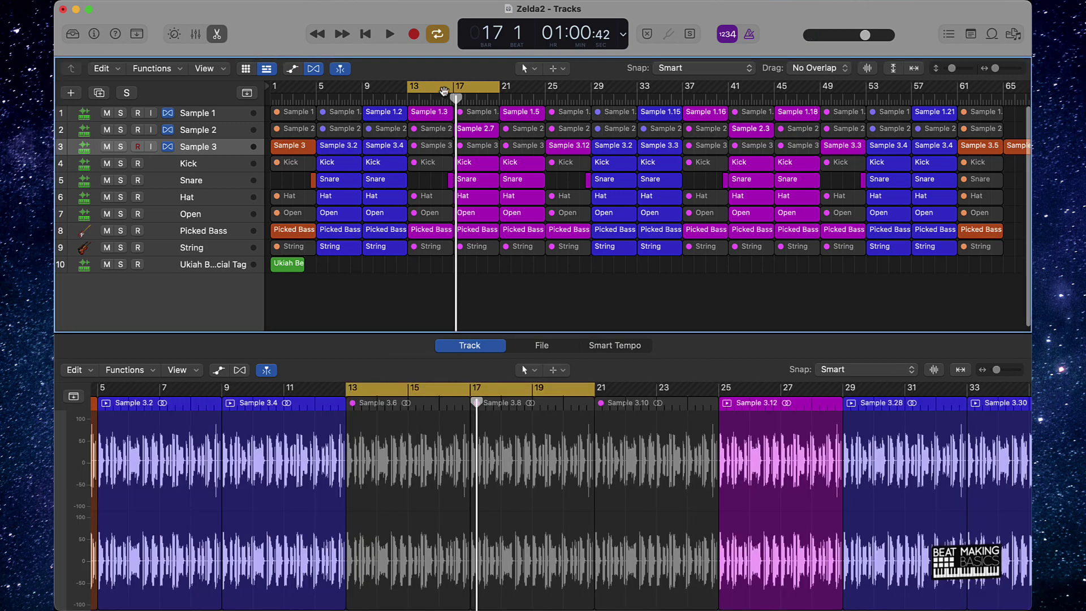
pyautogui.click(444, 91)
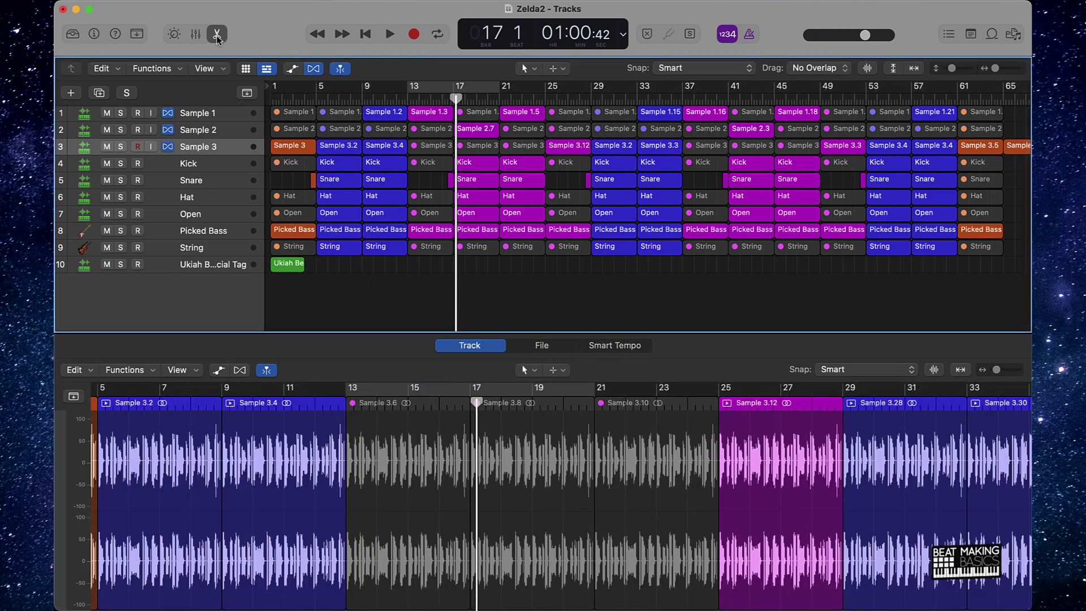
pyautogui.click(460, 90)
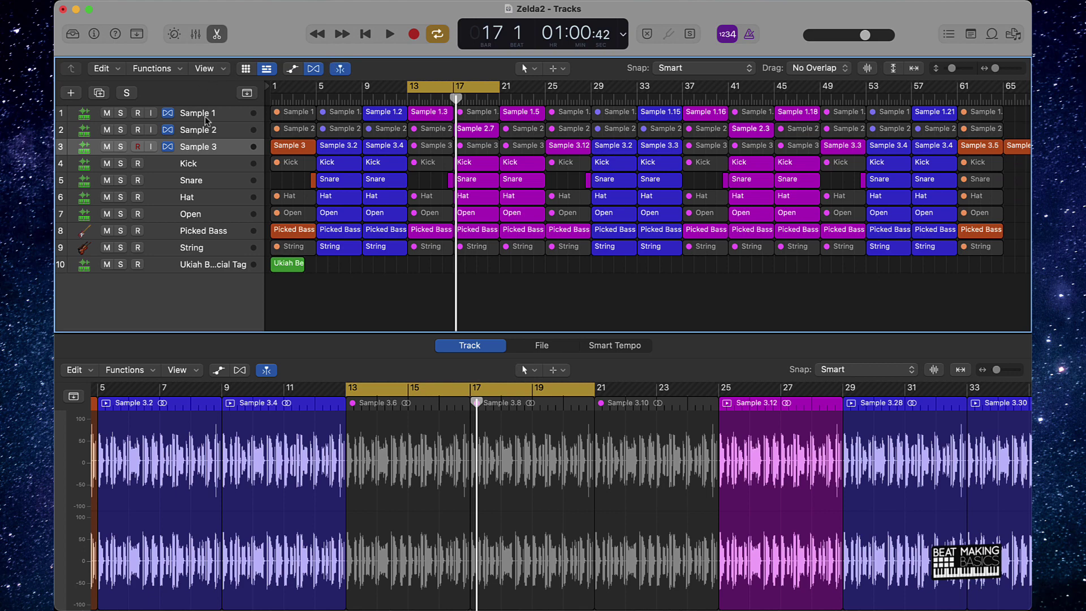
pyautogui.click(196, 34)
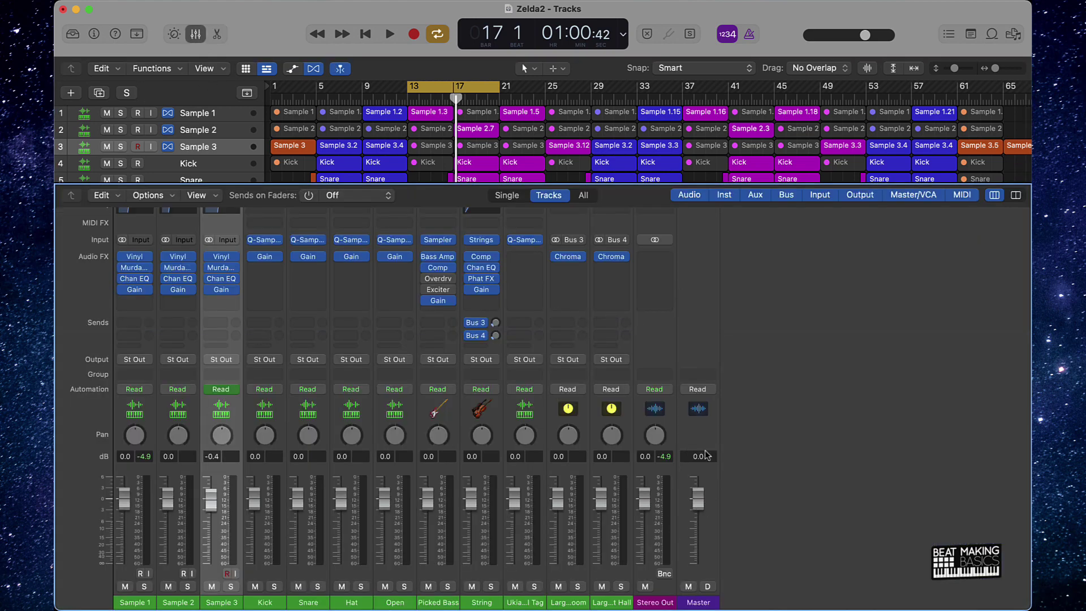
# Shift the loop to bars 5–9, play the full mix, and toggle the mixer off and on.
pyautogui.press('space')
pyautogui.press('space')
pyautogui.moveTo(459, 91); pyautogui.dragTo(357, 90)
pyautogui.press('space')
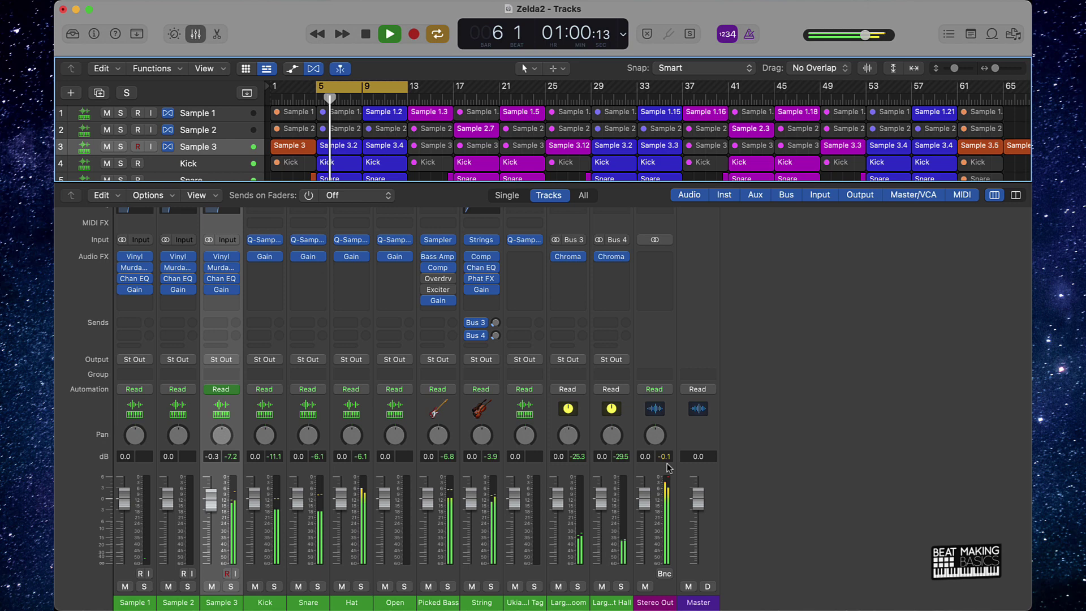
pyautogui.press('space')
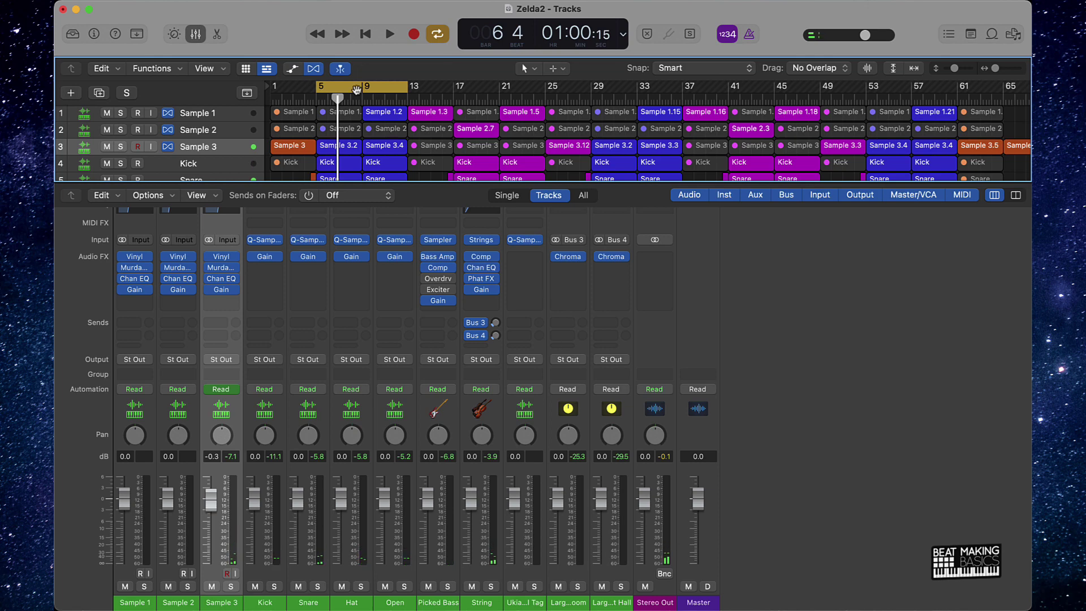
pyautogui.click(196, 34)
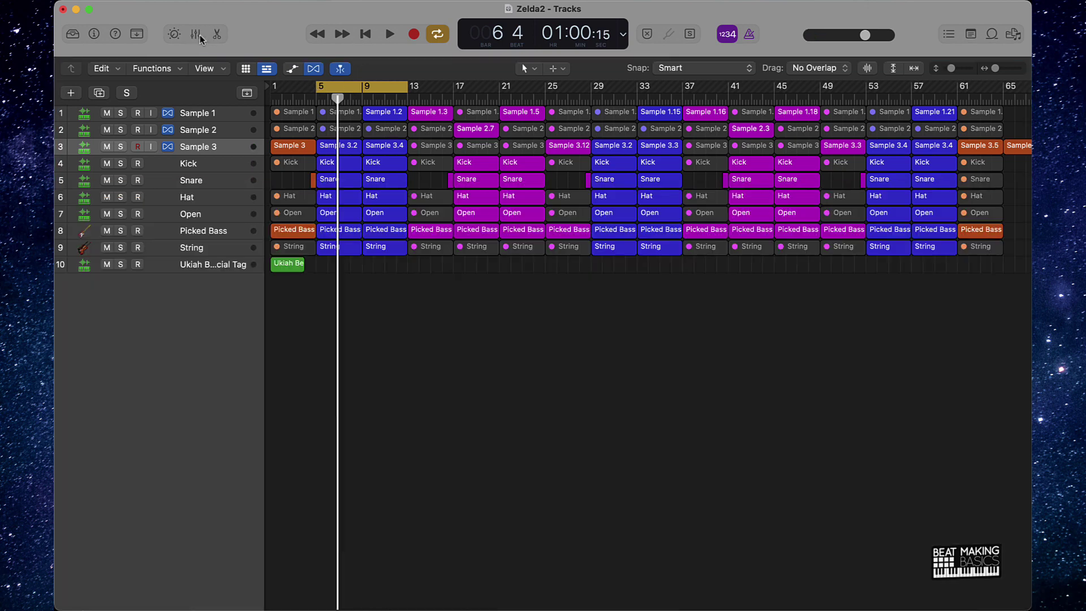
pyautogui.click(193, 37)
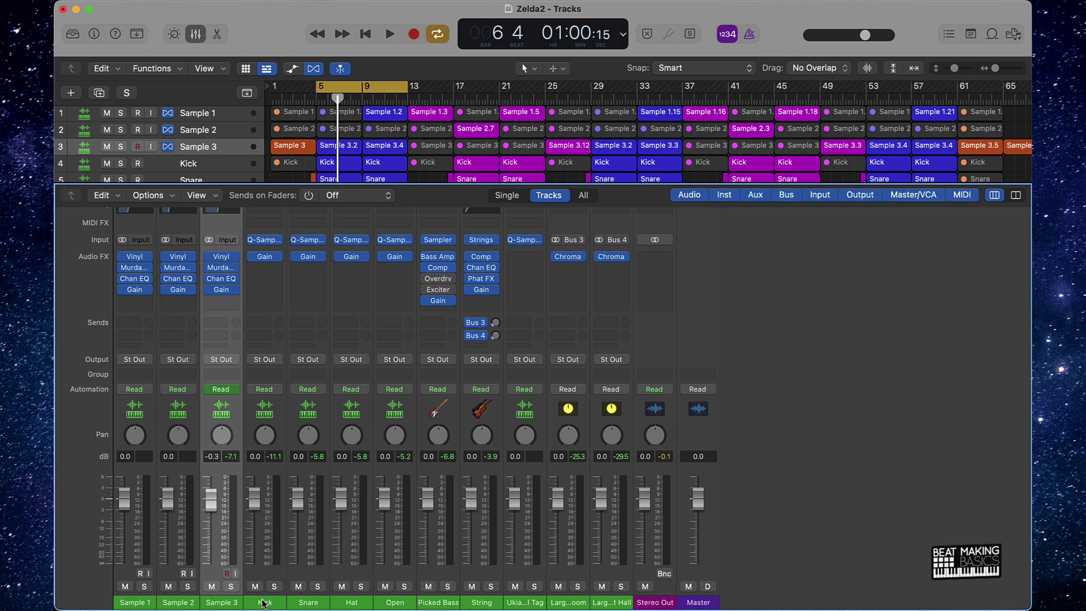
# Solo the Kick and Snare and lower the Snare to about -7.0 dB.
pyautogui.click(274, 586)
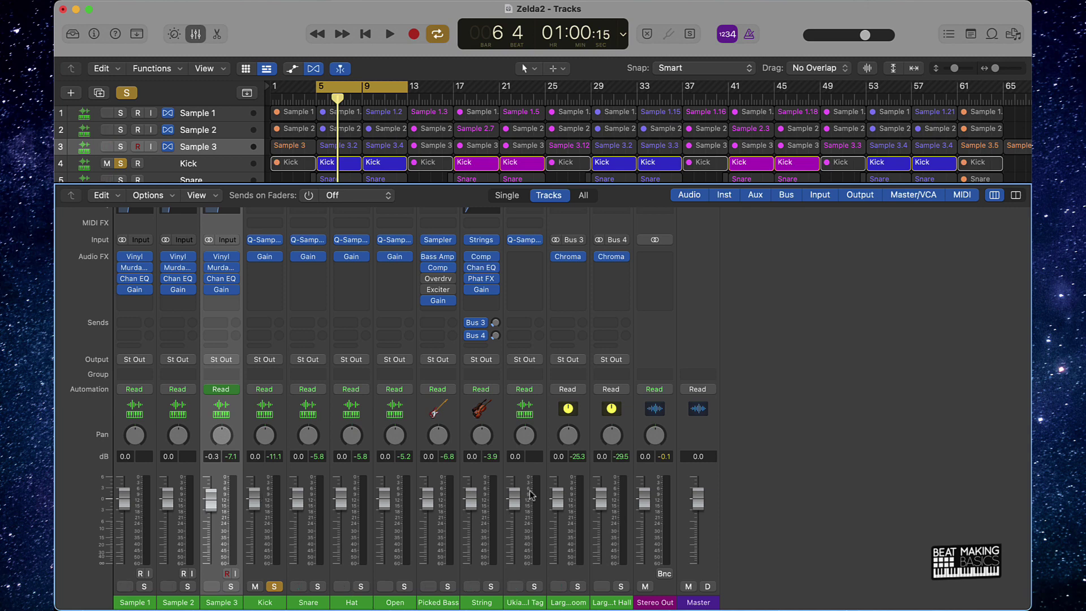
pyautogui.press('space')
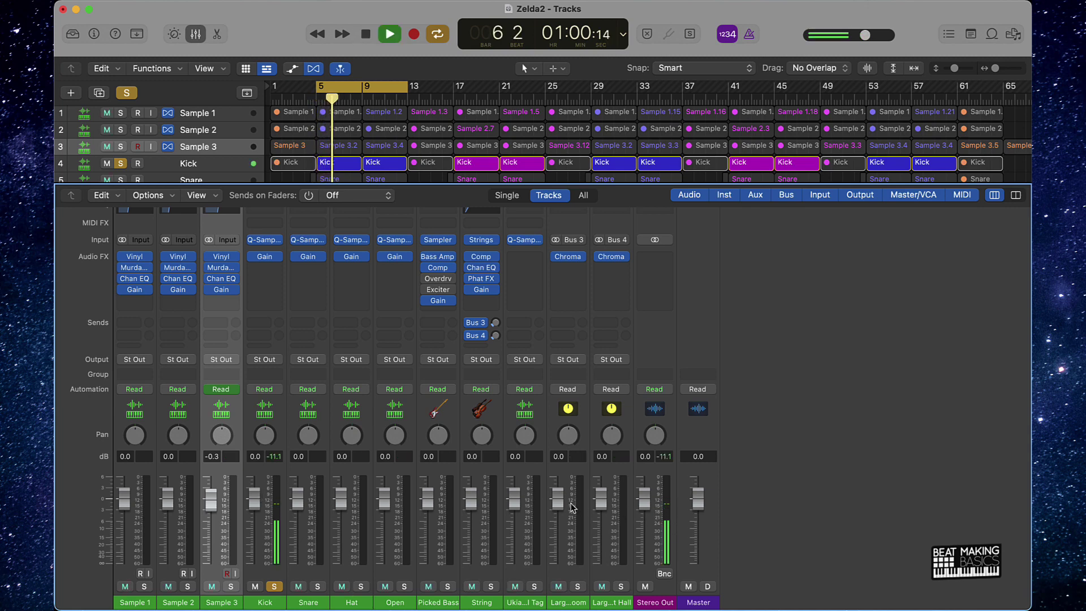
pyautogui.press('space')
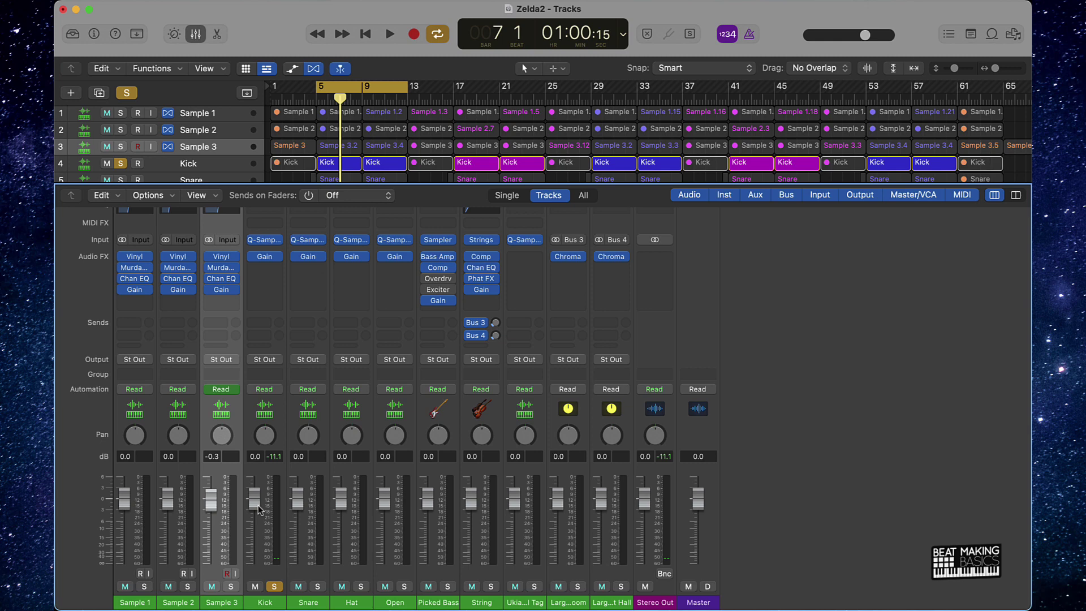
pyautogui.moveTo(298, 501); pyautogui.dragTo(298, 517)
pyautogui.click(317, 586)
pyautogui.press('space')
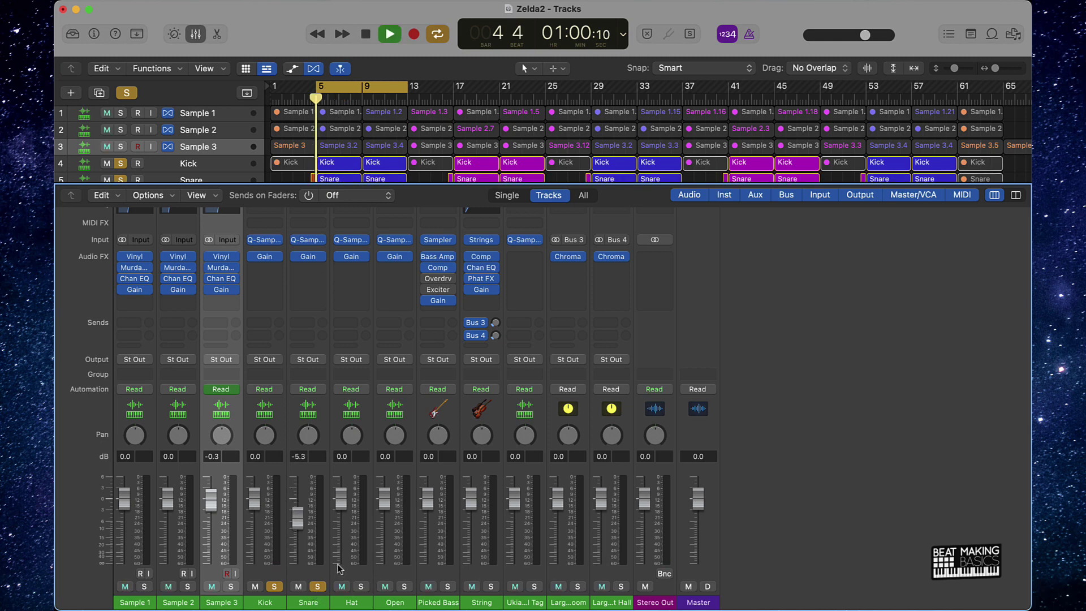
pyautogui.moveTo(303, 533)
pyautogui.mouseDown()
pyautogui.moveTo(298, 524)
pyautogui.moveTo(303, 532)
pyautogui.mouseUp()
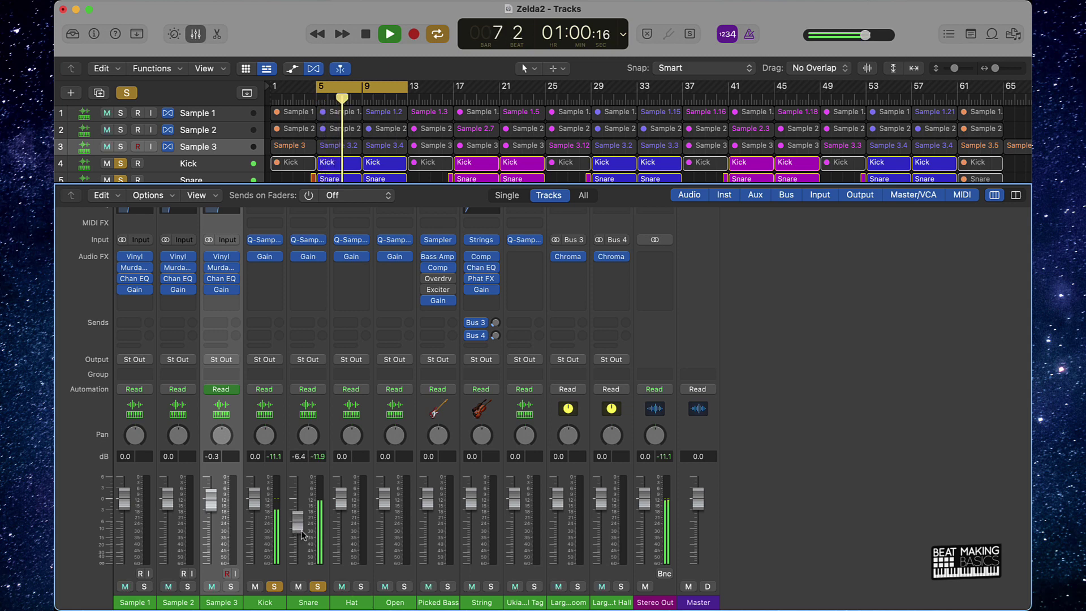
# Solo the Hat and lower the Hat and Open levels to about -11.2 and -10.4 dB.
pyautogui.moveTo(341, 498); pyautogui.dragTo(344, 533)
pyautogui.click(361, 587)
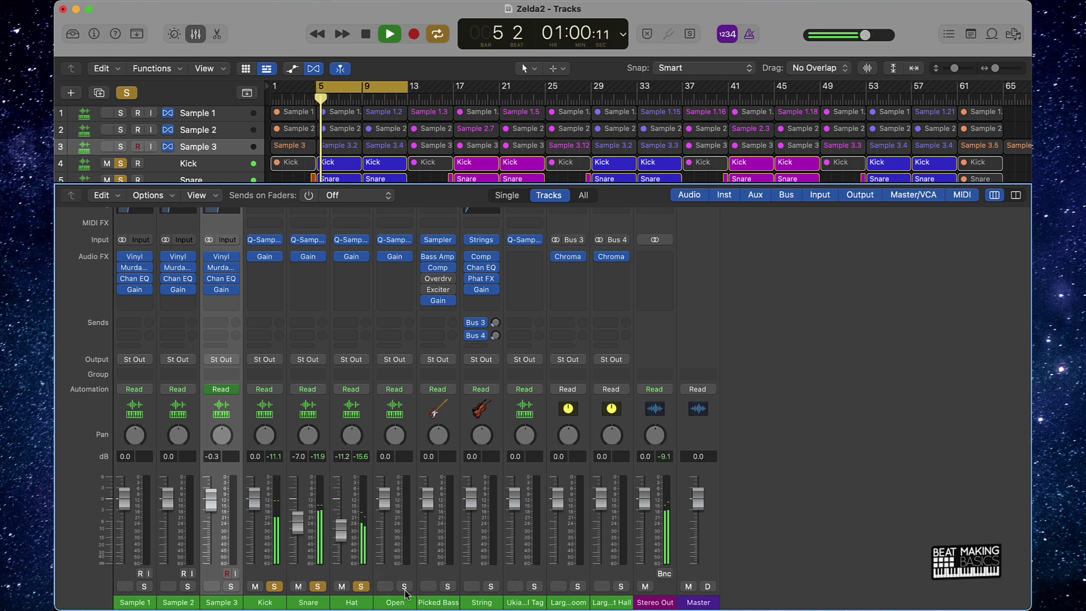
pyautogui.press('space')
pyautogui.moveTo(390, 521); pyautogui.dragTo(389, 531)
pyautogui.press('space')
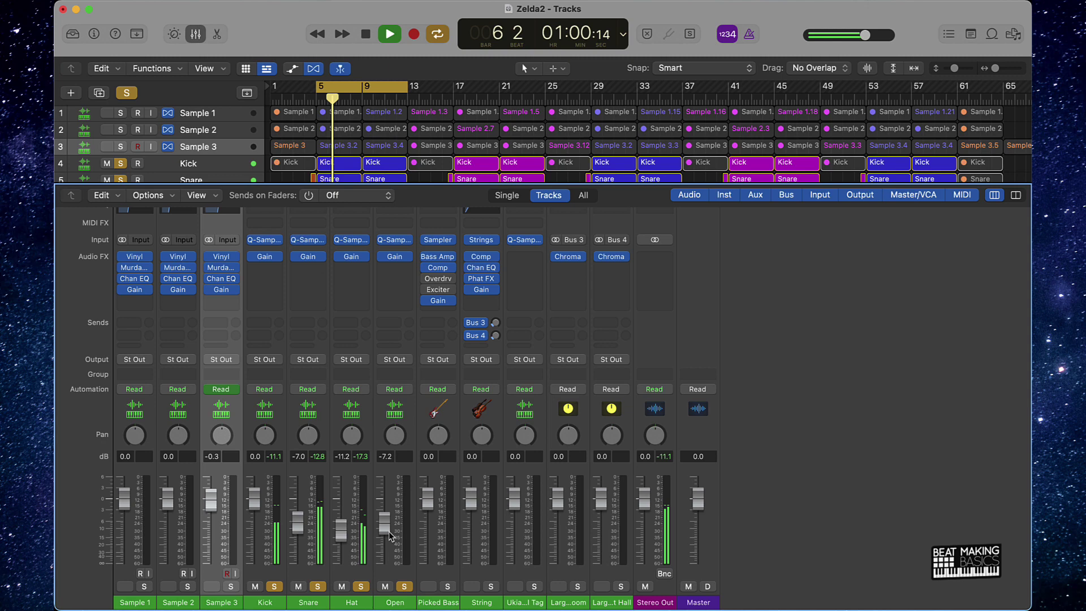
pyautogui.moveTo(389, 531); pyautogui.dragTo(388, 539)
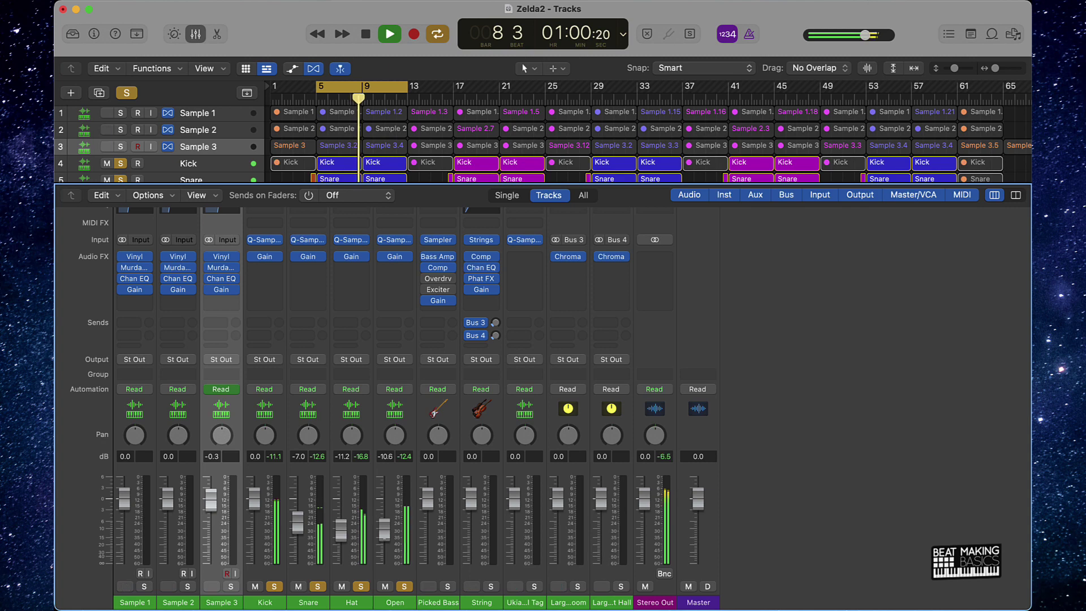
pyautogui.press('space')
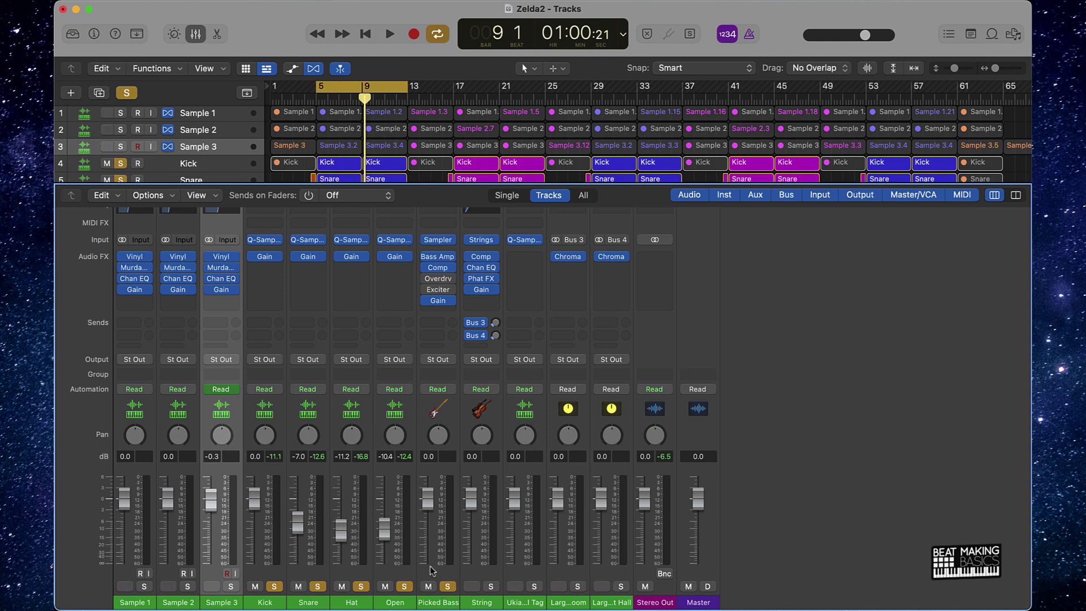
# Pull the Picked Bass fader down to about -11.8 dB while the loop plays.
pyautogui.press('space')
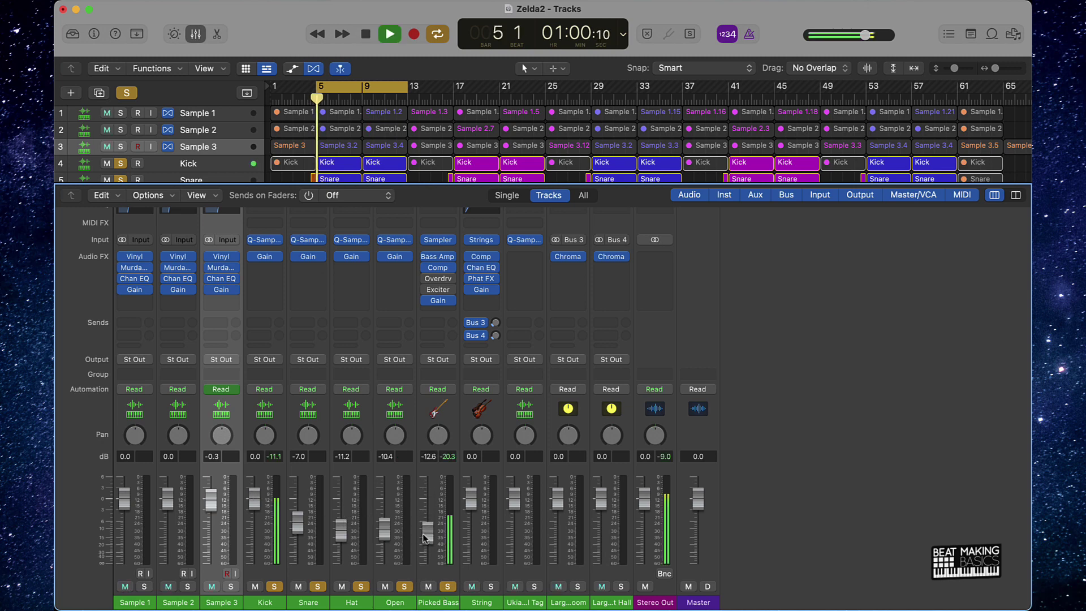
pyautogui.moveTo(427, 531); pyautogui.dragTo(430, 534)
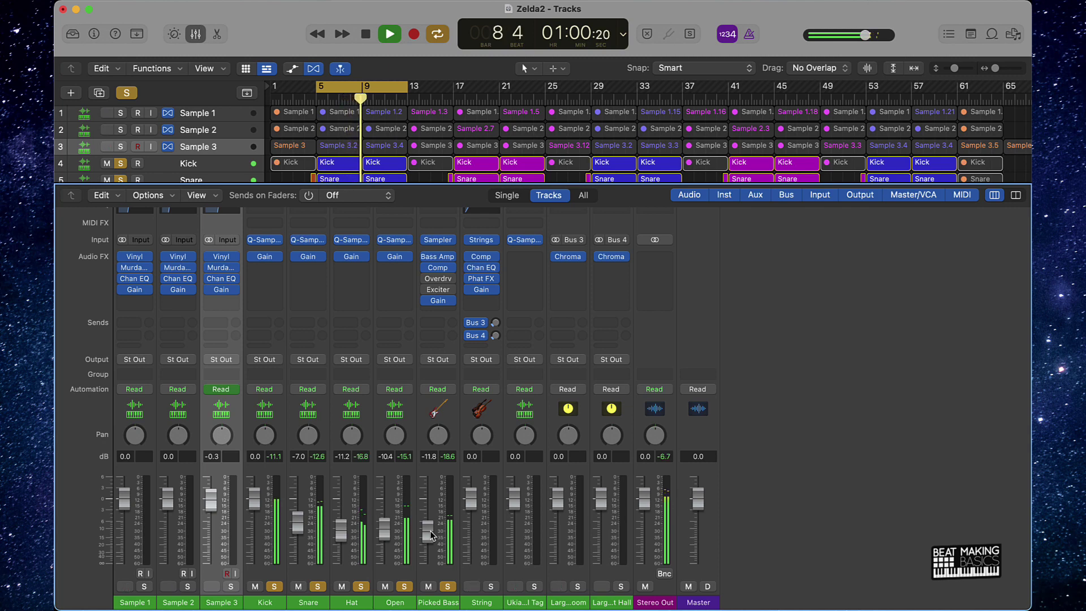
pyautogui.press('space')
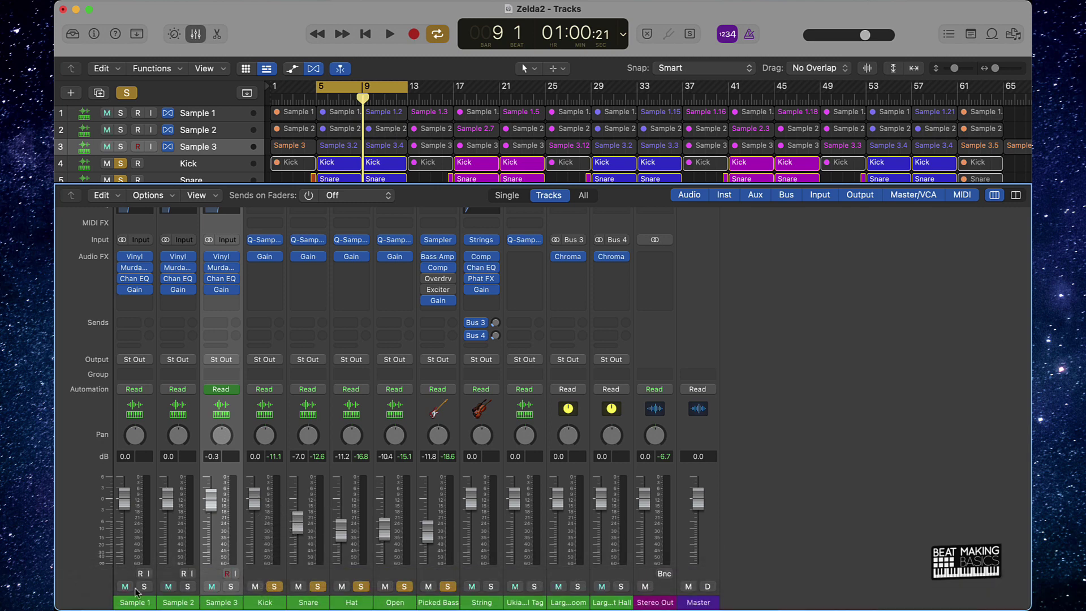
# Solo Sample 3 and show its volume automation in taller track lanes.
pyautogui.click(231, 587)
pyautogui.press('space')
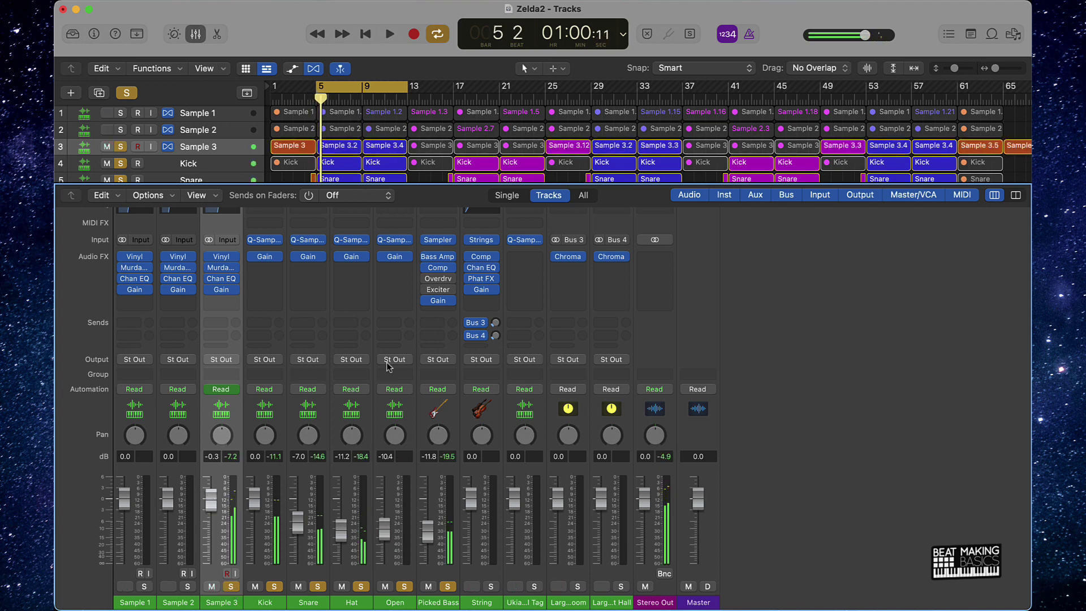
pyautogui.press('e')
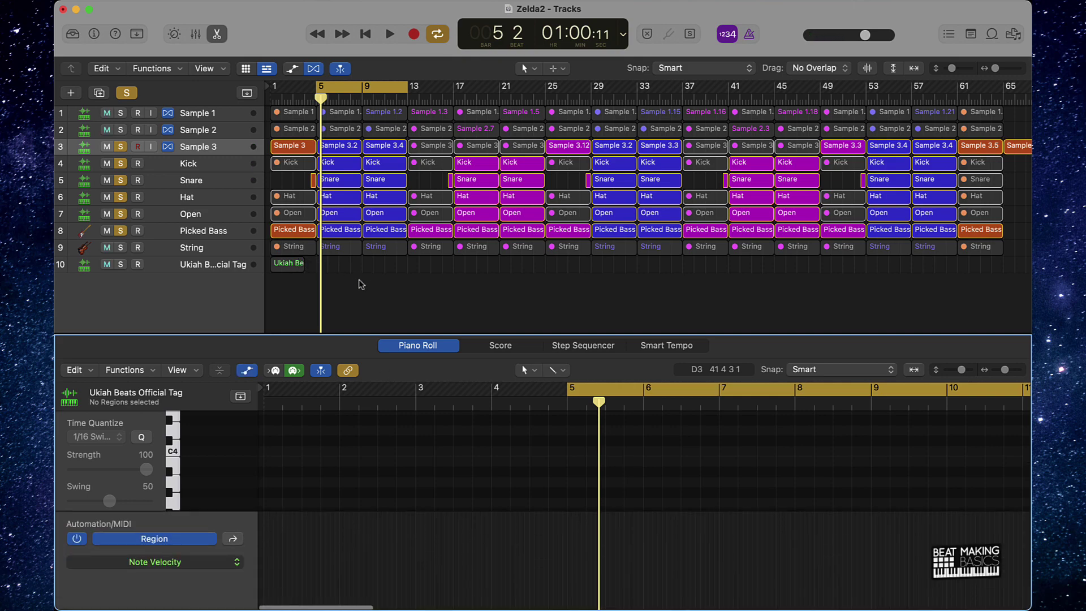
pyautogui.click(381, 286)
pyautogui.press('super+Down')
pyautogui.press('a')
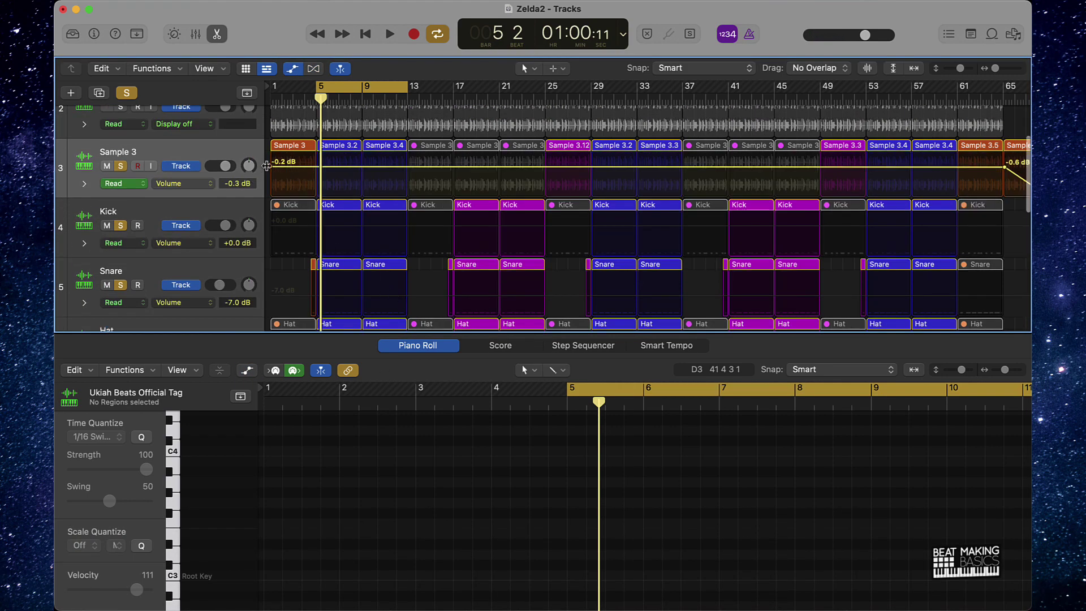
# Pull Sample 3's start and end volume points down to about -9.4 and -10.2 dB.
pyautogui.moveTo(267, 165); pyautogui.dragTo(267, 180)
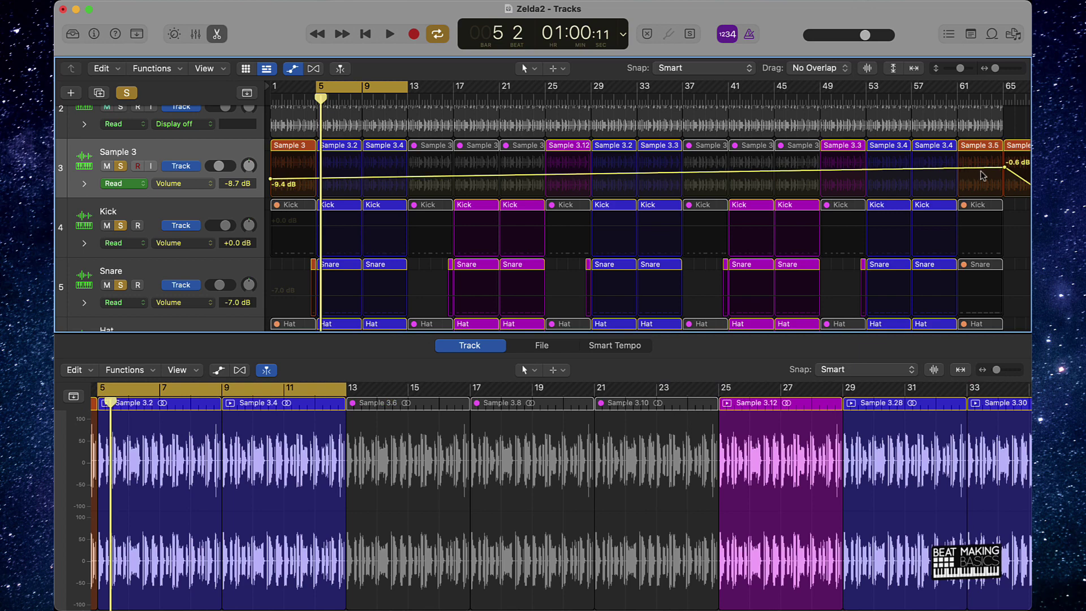
pyautogui.moveTo(1005, 168); pyautogui.dragTo(1005, 178)
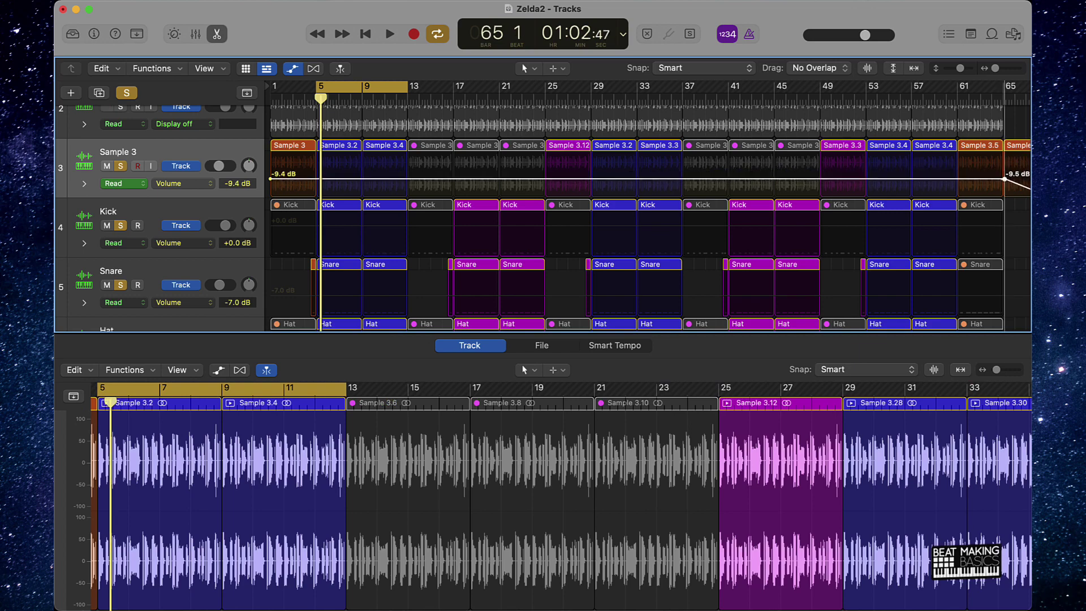
pyautogui.press('space')
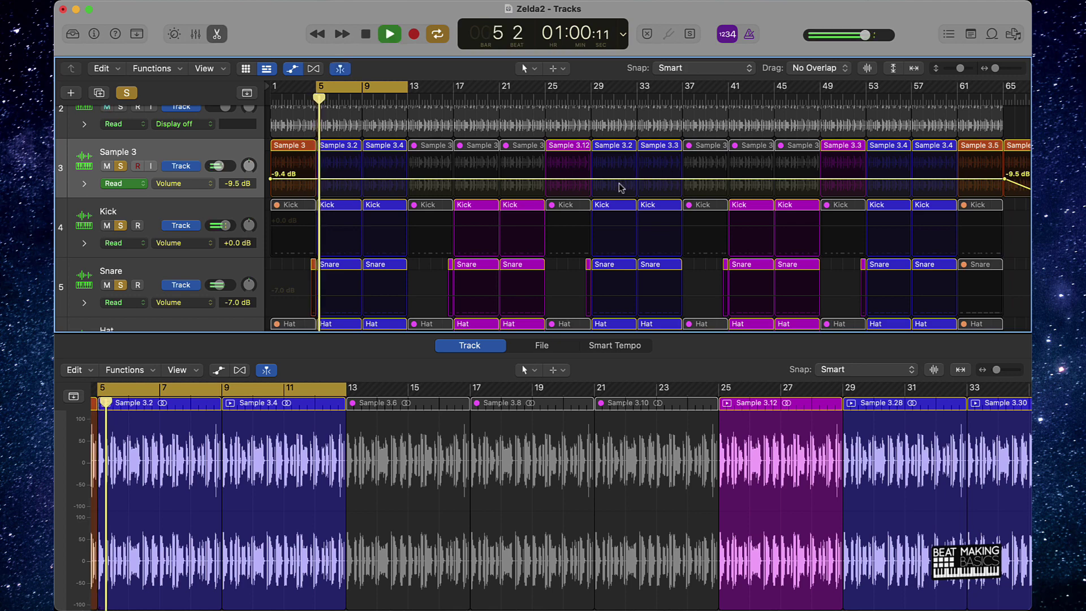
pyautogui.moveTo(1005, 178); pyautogui.dragTo(1005, 182)
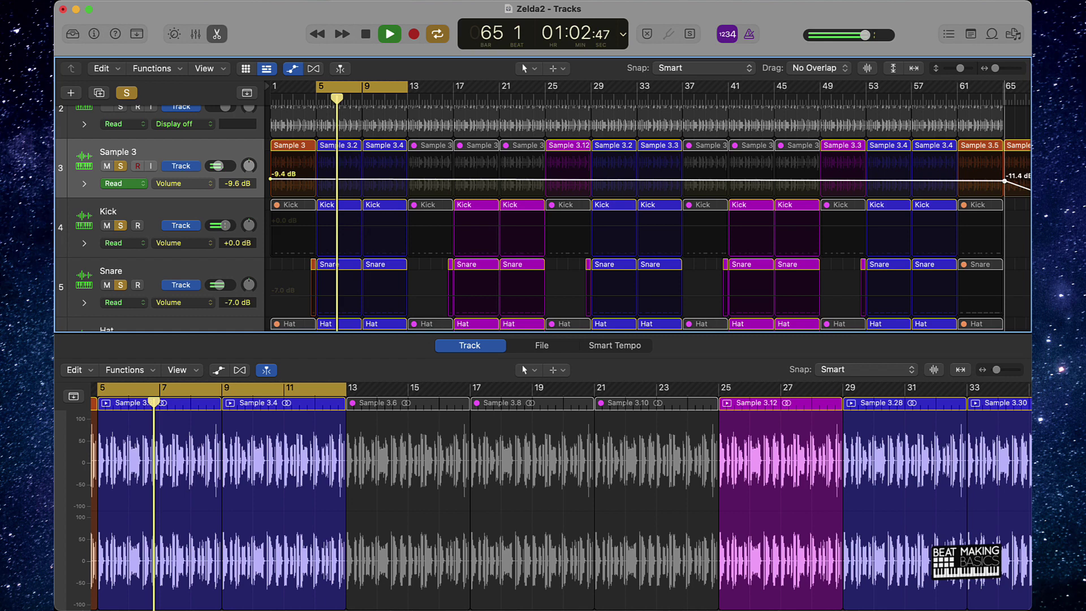
pyautogui.moveTo(271, 179); pyautogui.dragTo(270, 179)
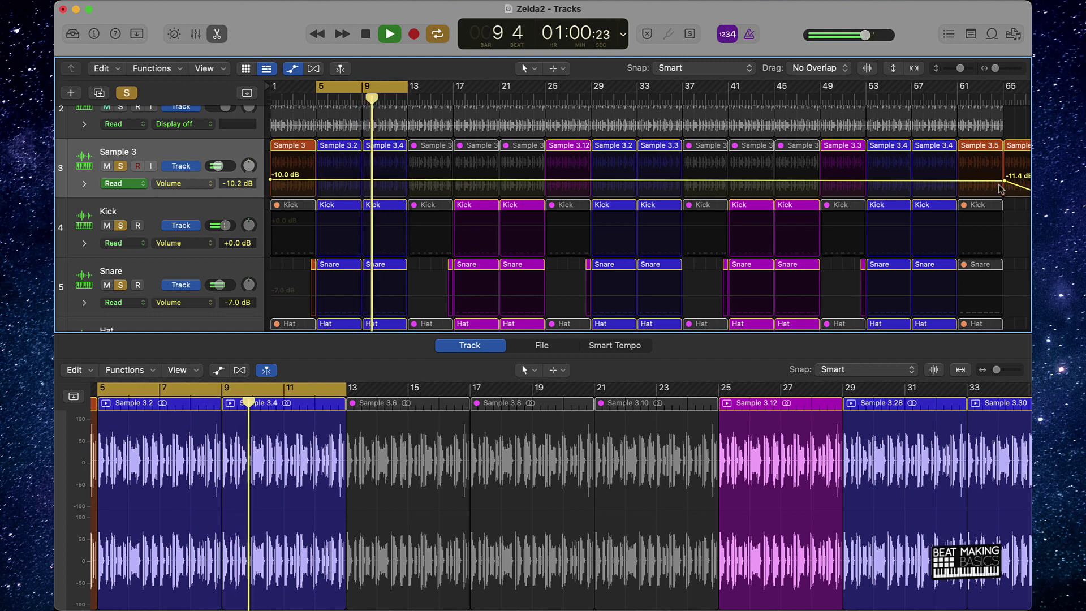
pyautogui.moveTo(1005, 184); pyautogui.dragTo(1004, 178)
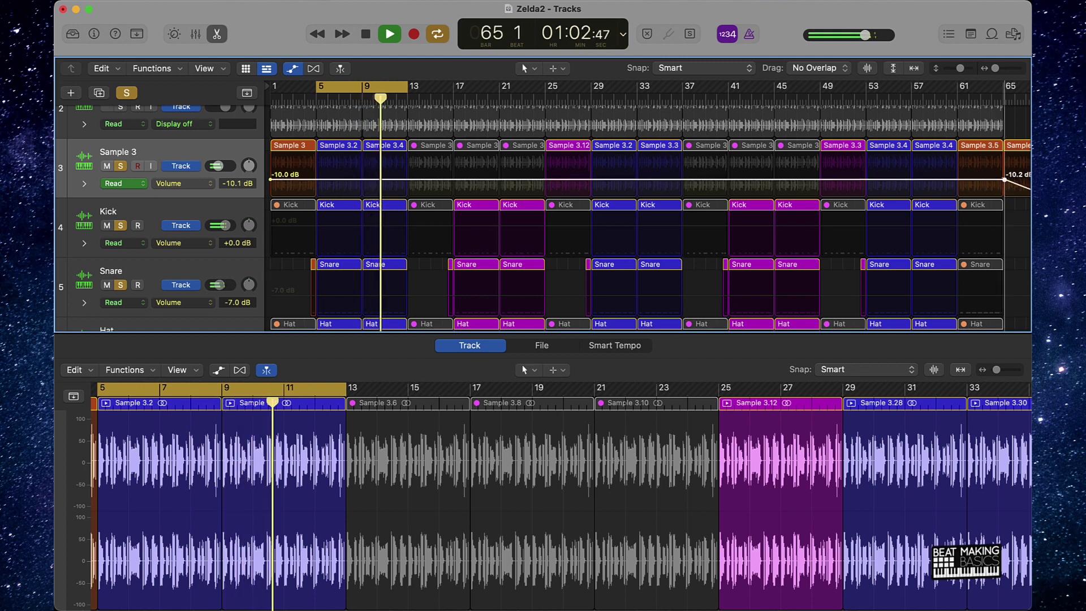
pyautogui.press('space')
# Hide the automation lanes and scroll to view all tracks.
pyautogui.press('super+f')
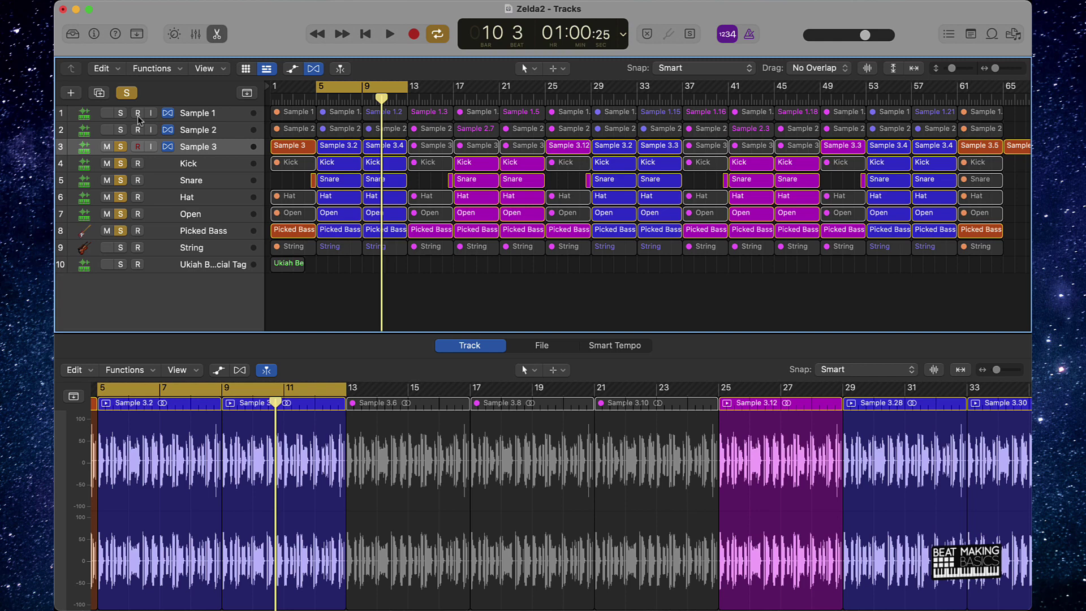
pyautogui.hscroll(2, 1017, 160)
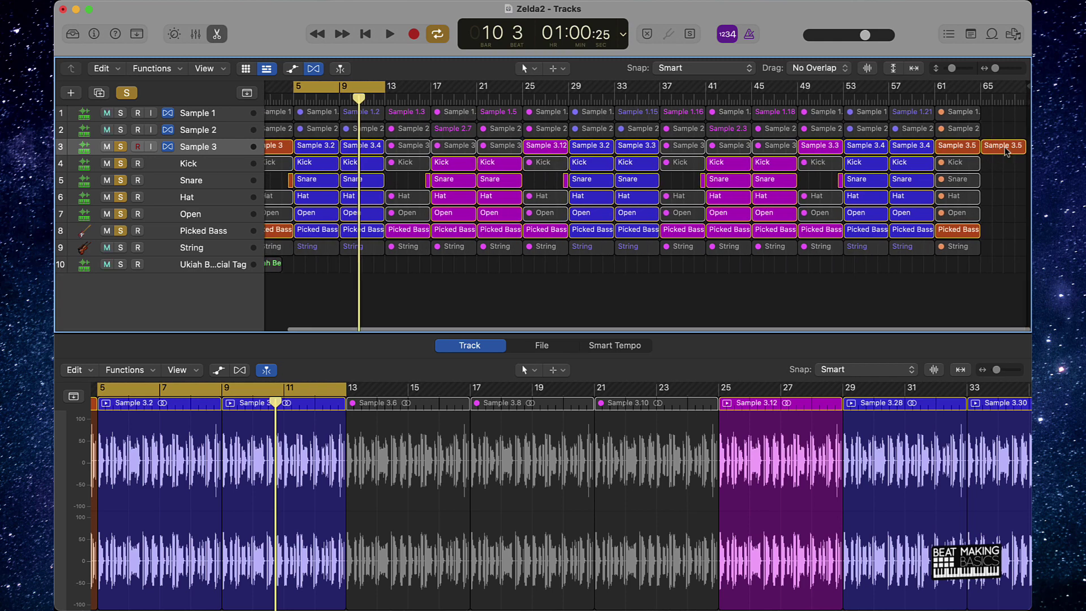
pyautogui.hscroll(-2, 383, 151)
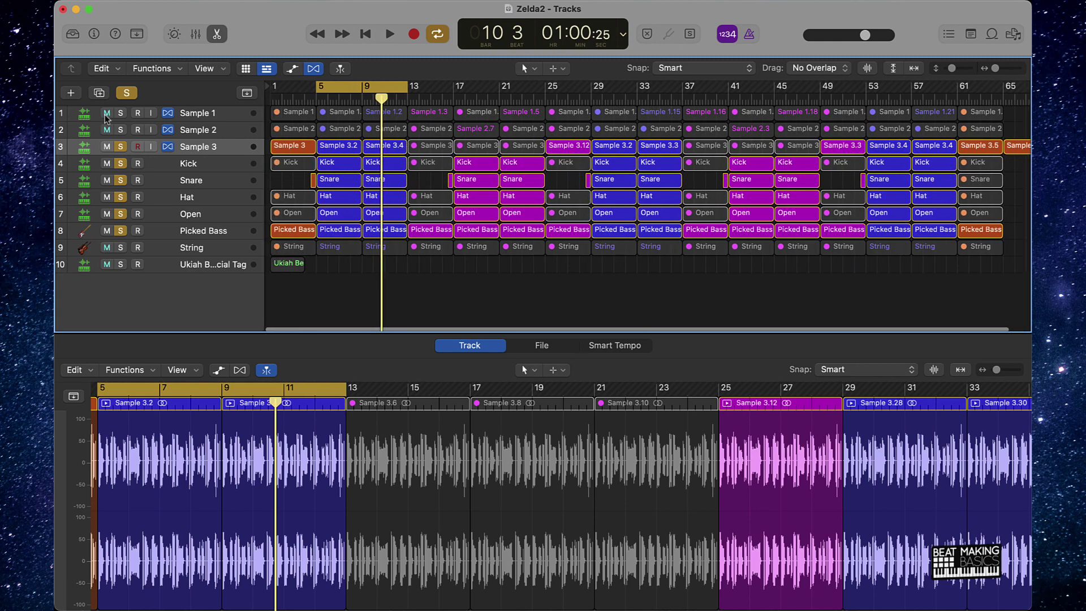
pyautogui.scroll(-2, 447, 289)
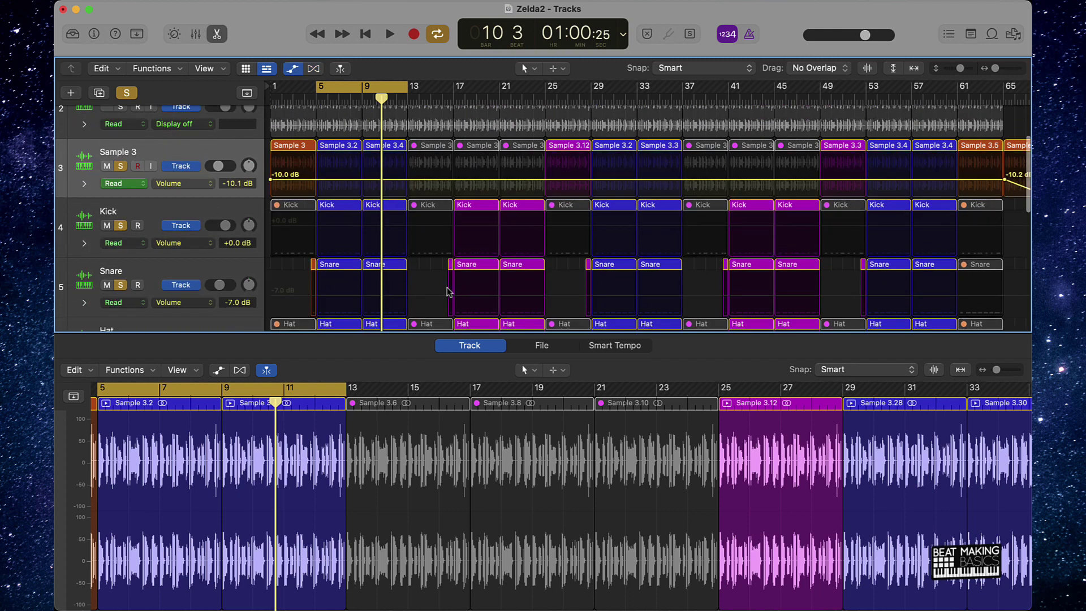
# Bring the mixer back below the tracks and move the loop start to bar 9.
pyautogui.click(217, 34)
pyautogui.press('x')
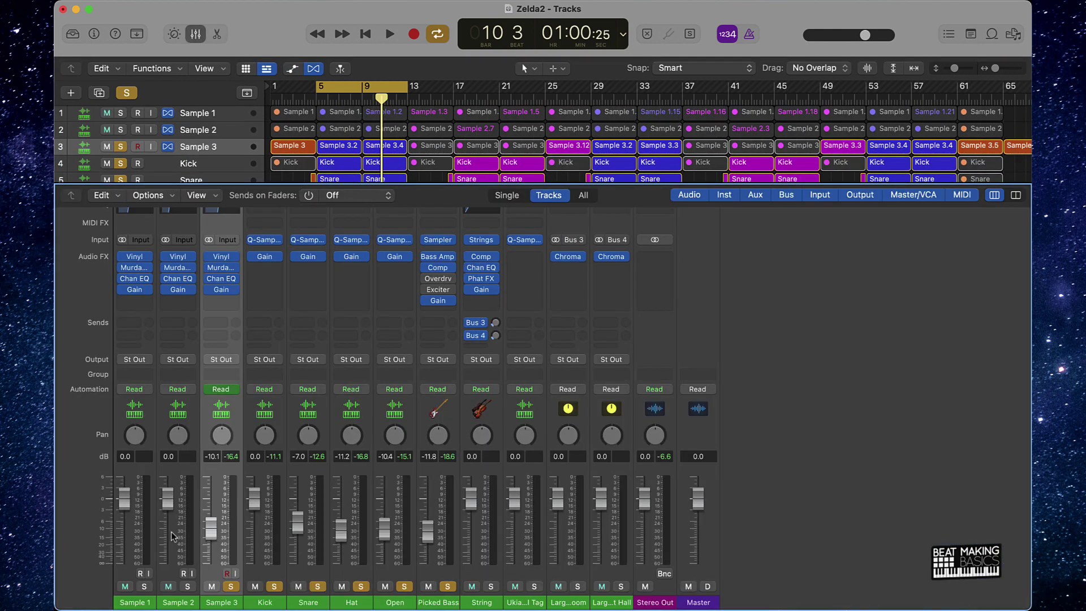
pyautogui.press('space')
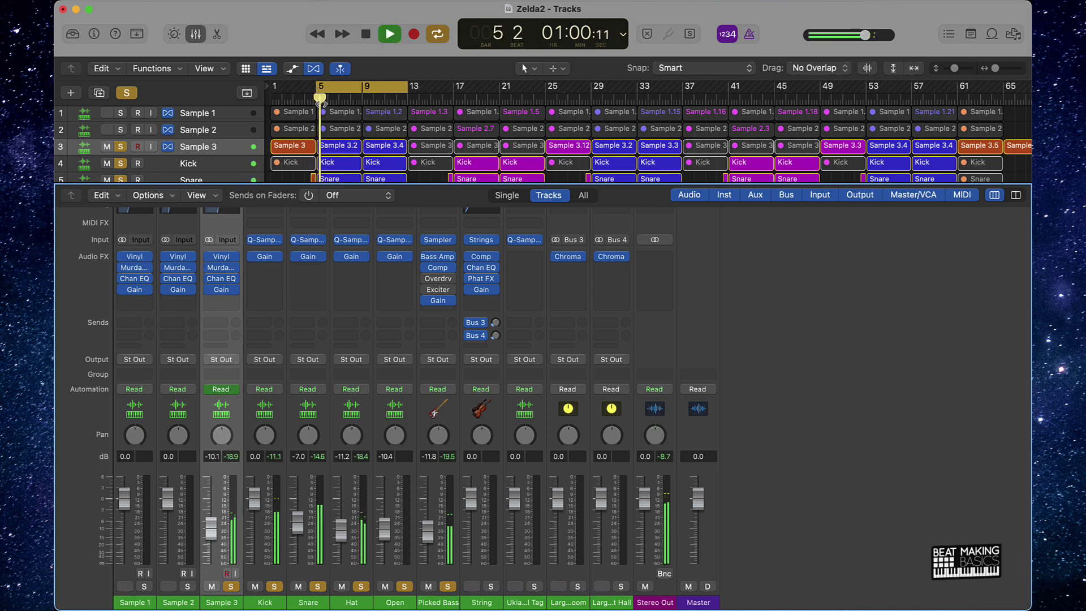
pyautogui.moveTo(318, 86); pyautogui.dragTo(359, 85)
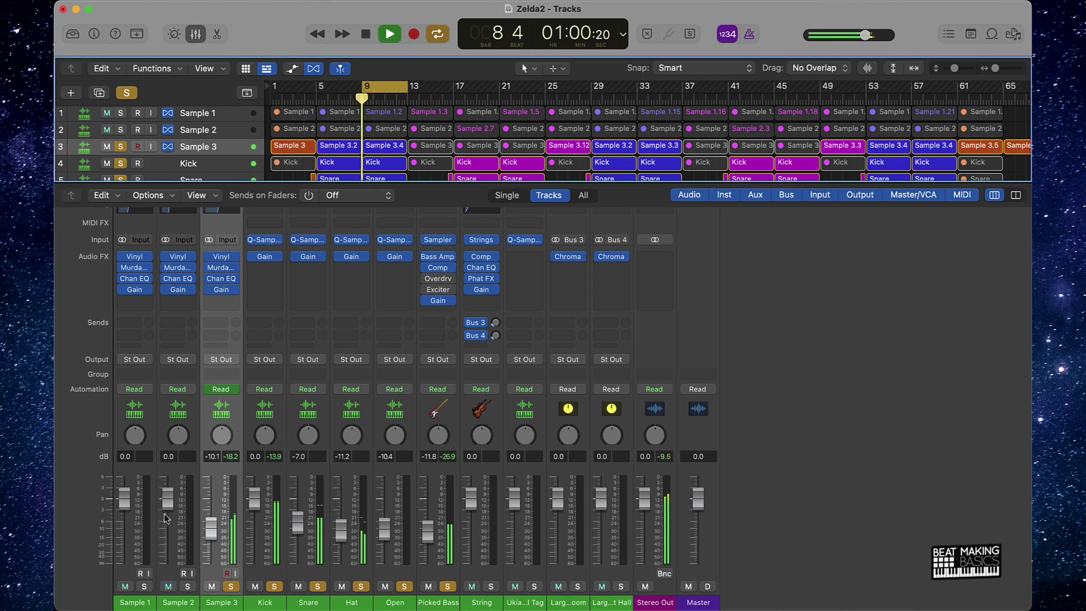
# Lower Sample 1's fader to -10.0 dB and nudge Sample 3's level down slightly.
pyautogui.click(147, 586)
pyautogui.moveTo(124, 497); pyautogui.dragTo(124, 525)
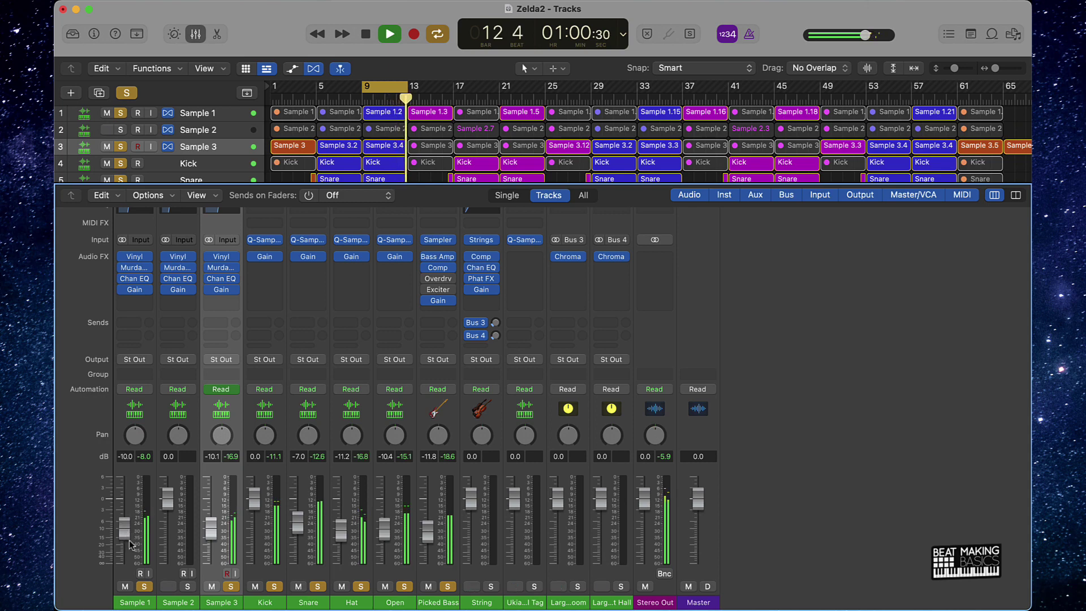
pyautogui.click(143, 586)
pyautogui.moveTo(210, 529); pyautogui.dragTo(210, 530)
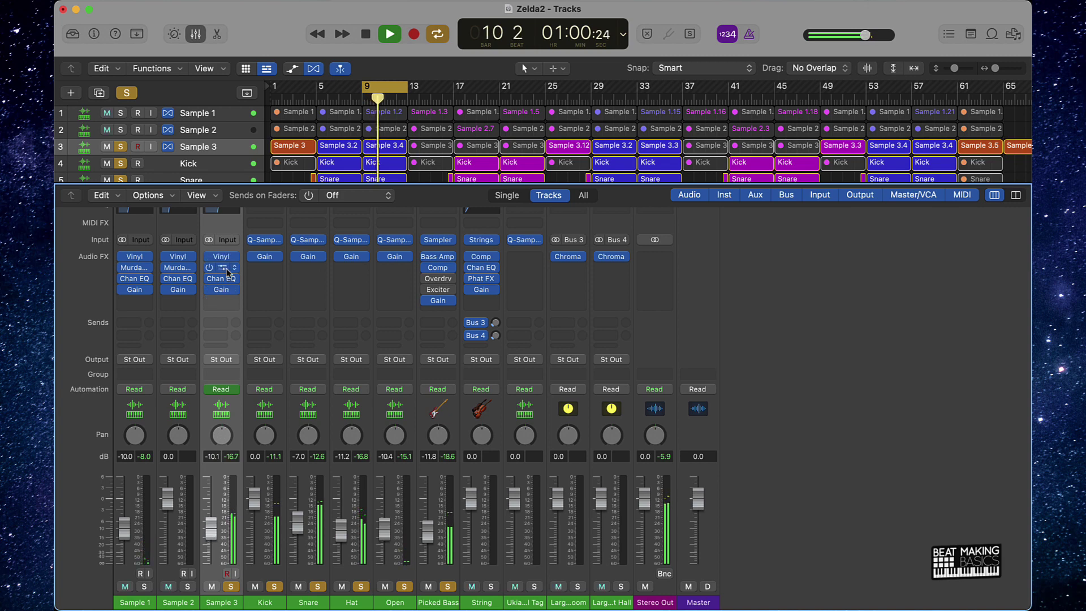
# Raise Sample 3's Channel EQ low cut to 378 Hz.
pyautogui.click(221, 278)
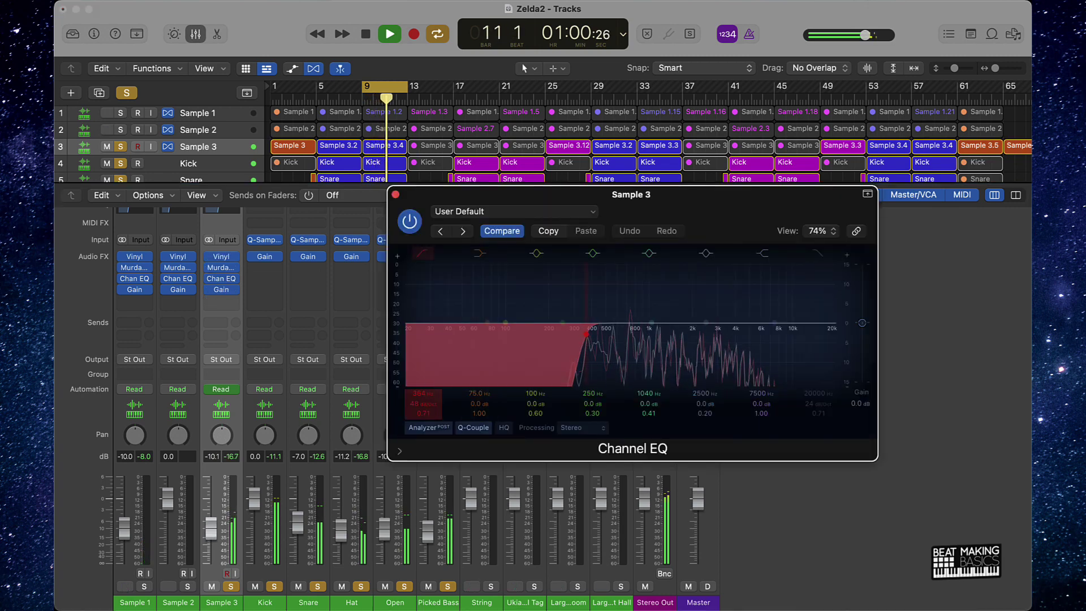
pyautogui.moveTo(586, 333); pyautogui.dragTo(588, 334)
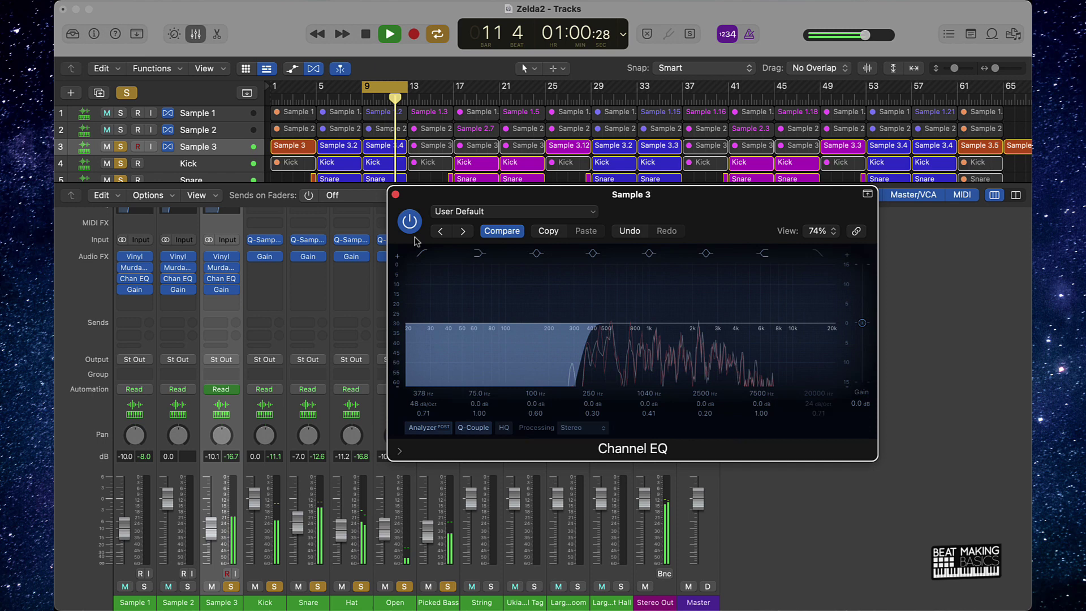
pyautogui.press('super+w')
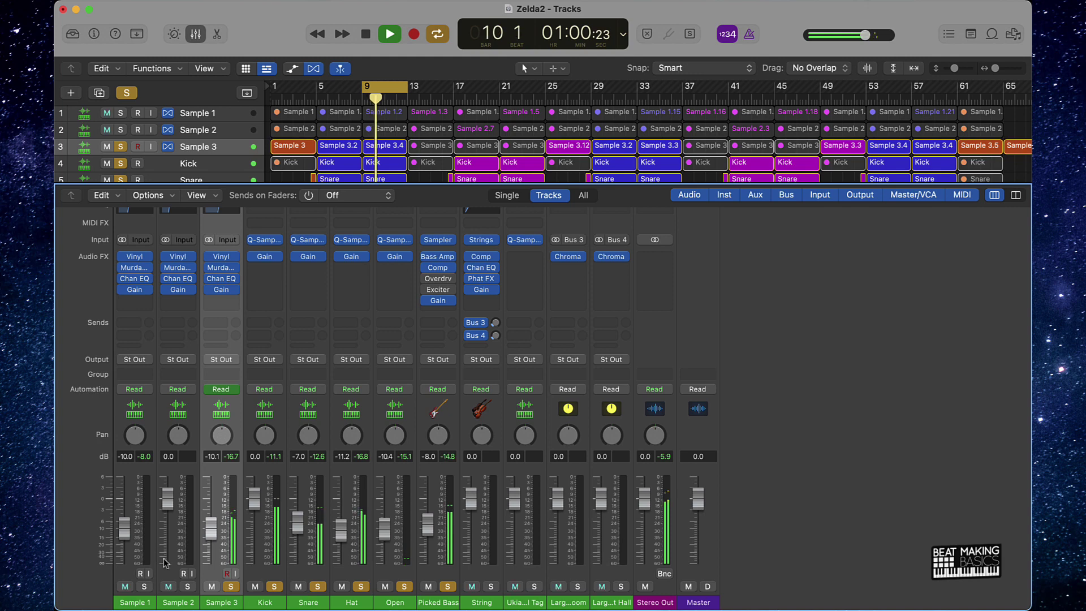
# Set Sample 1's Channel EQ low cut to about 206 Hz and solo Sample 1.
pyautogui.click(131, 210)
pyautogui.moveTo(422, 399); pyautogui.dragTo(423, 391)
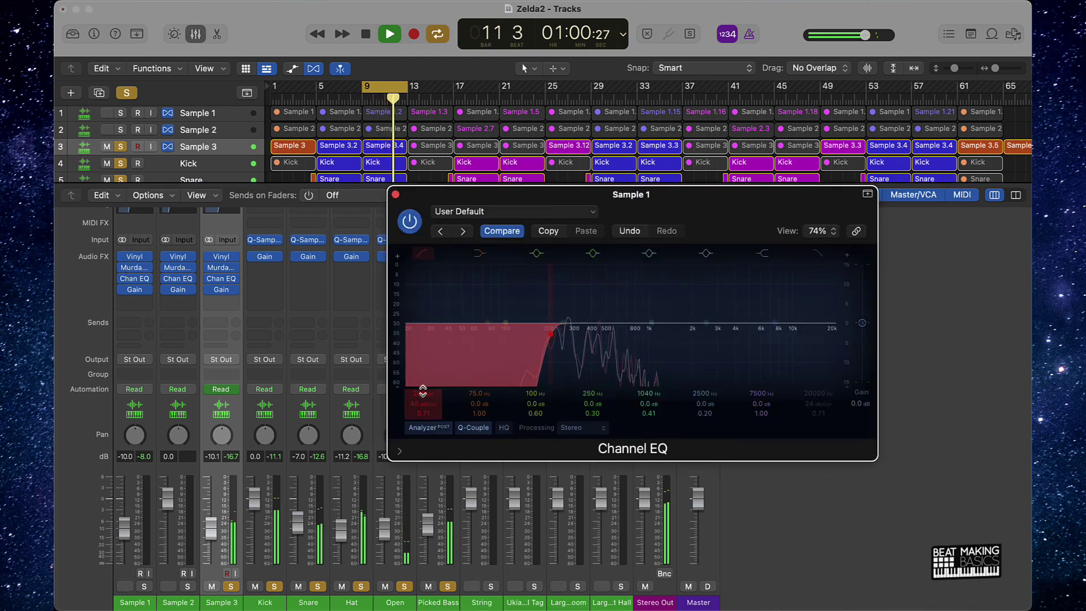
pyautogui.click(132, 521)
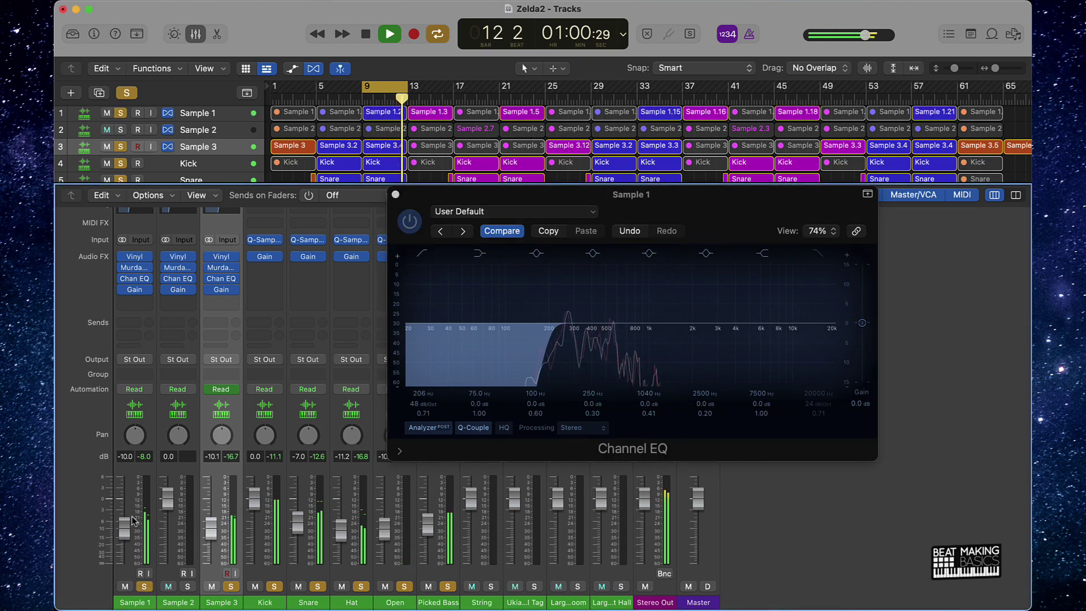
pyautogui.click(395, 194)
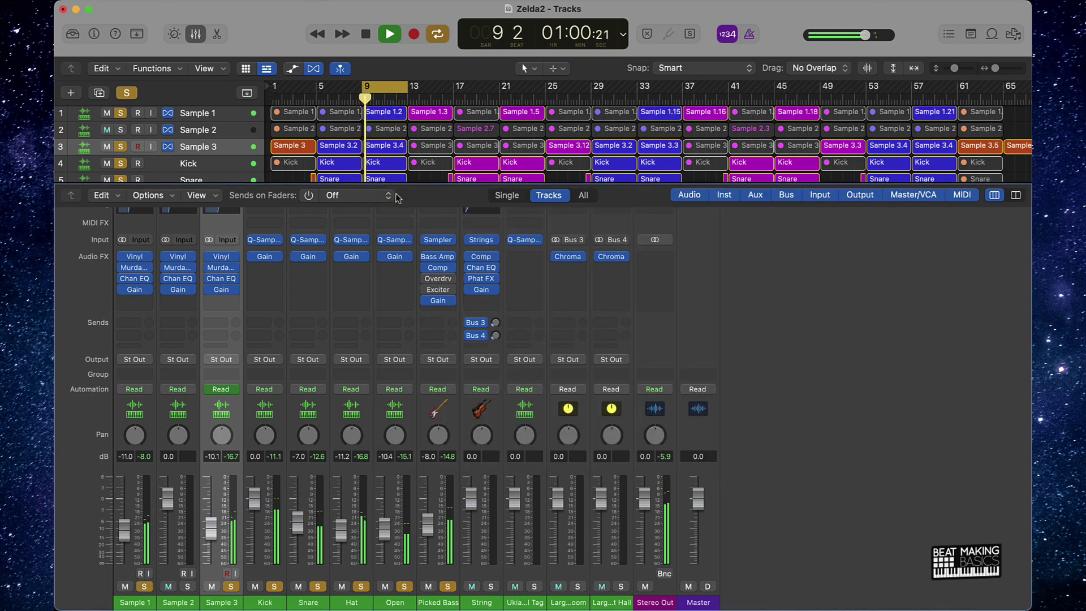
# Lower Sample 1 to -13.2 dB, turn off cycling, and solo Sample 2.
pyautogui.moveTo(128, 539)
pyautogui.mouseDown()
pyautogui.moveTo(137, 562)
pyautogui.moveTo(126, 547)
pyautogui.mouseUp()
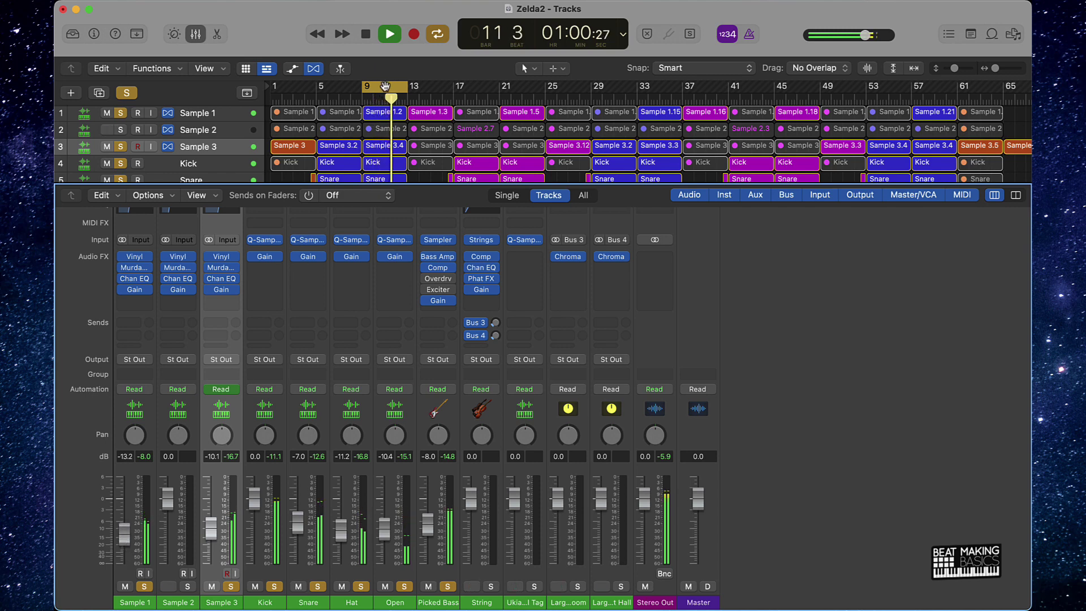
pyautogui.click(385, 87)
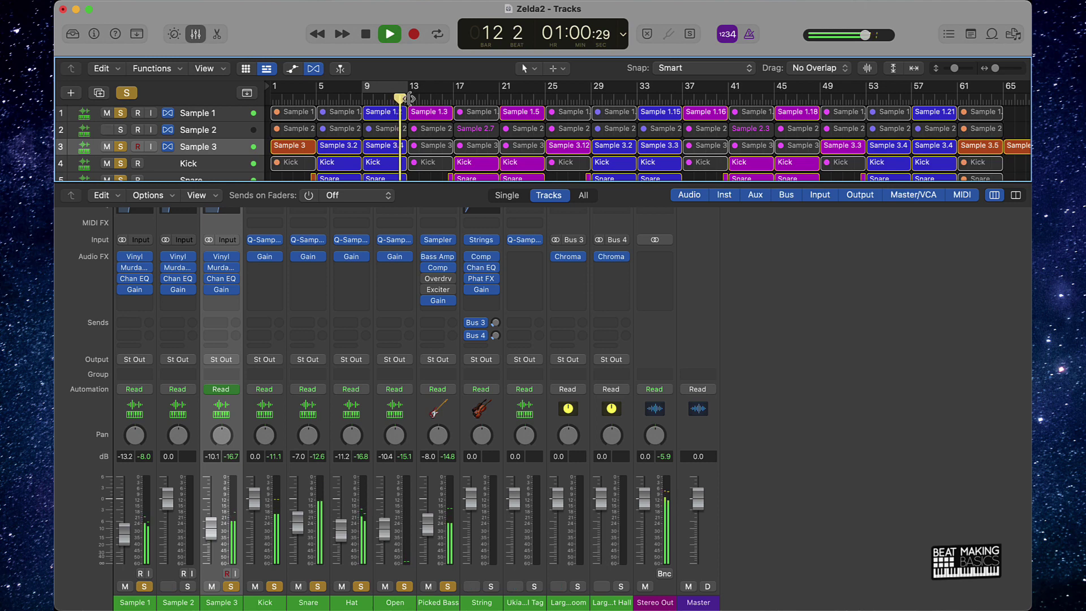
pyautogui.click(122, 130)
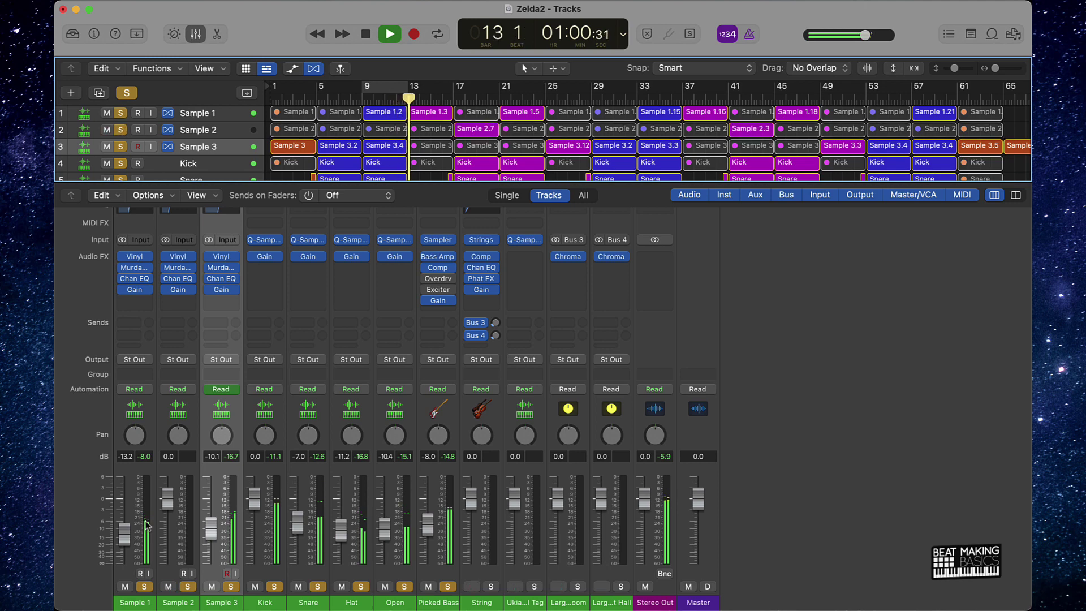
# Set Sample 2's fader to -5.0 dB and enlarge the track area to nine rows.
pyautogui.scroll(1, 140, 530)
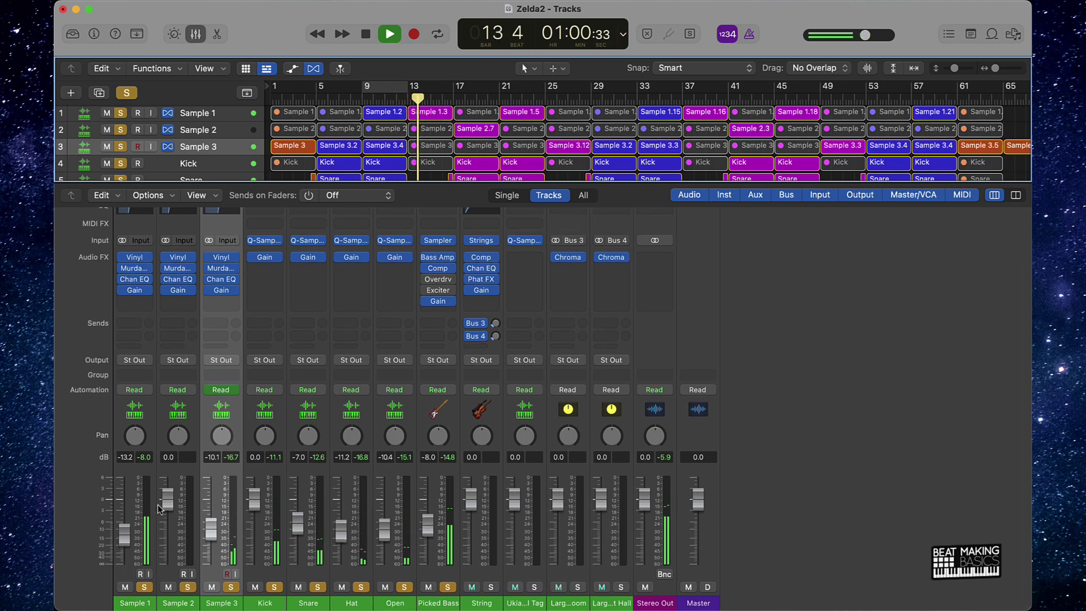
pyautogui.moveTo(167, 499); pyautogui.dragTo(168, 535)
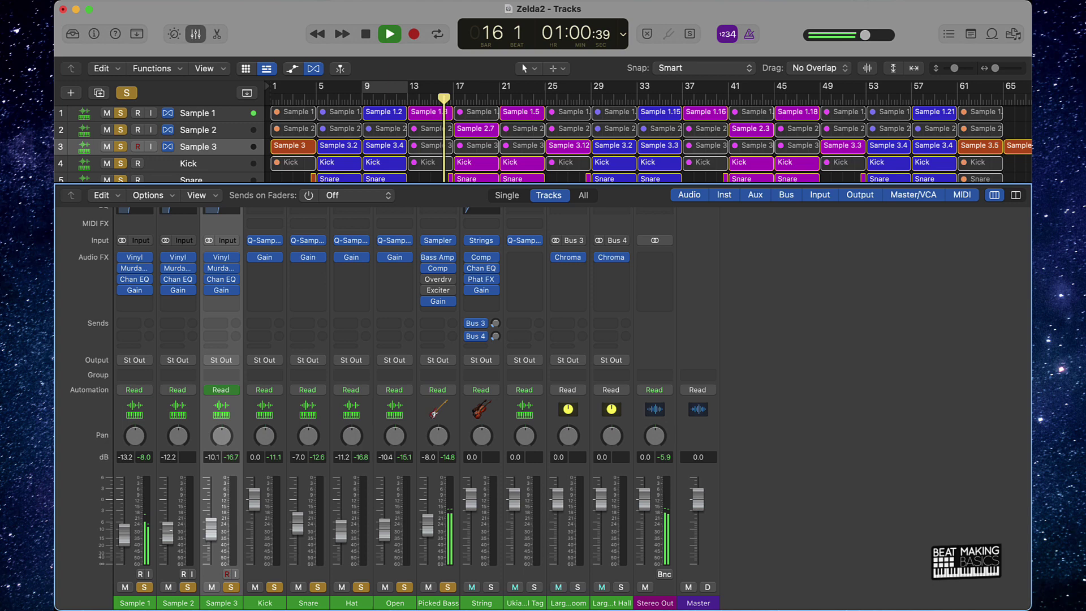
pyautogui.moveTo(169, 535); pyautogui.dragTo(169, 517)
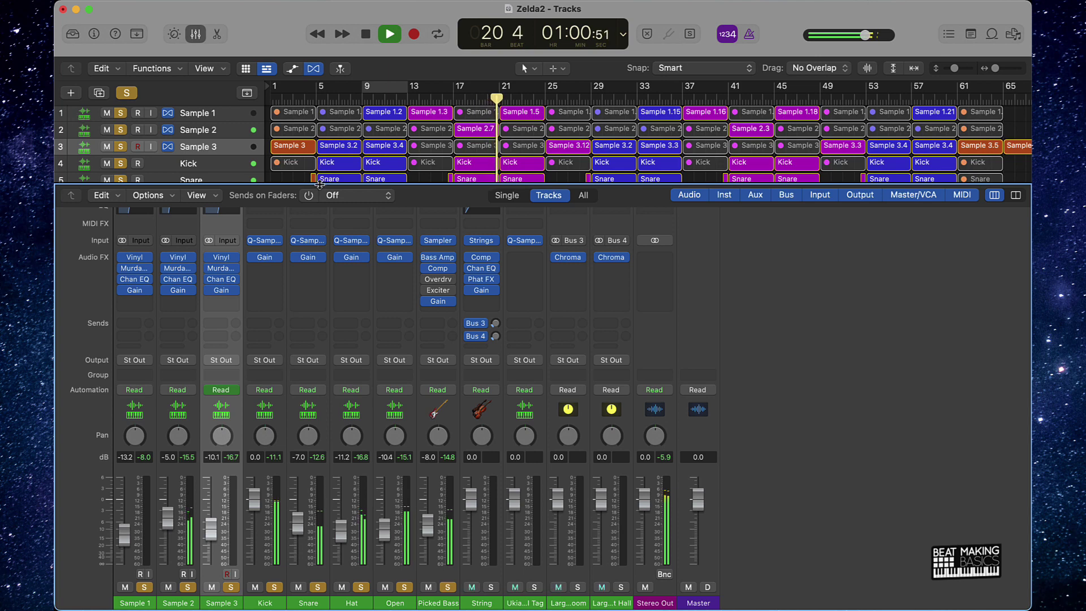
pyautogui.moveTo(320, 184); pyautogui.dragTo(344, 267)
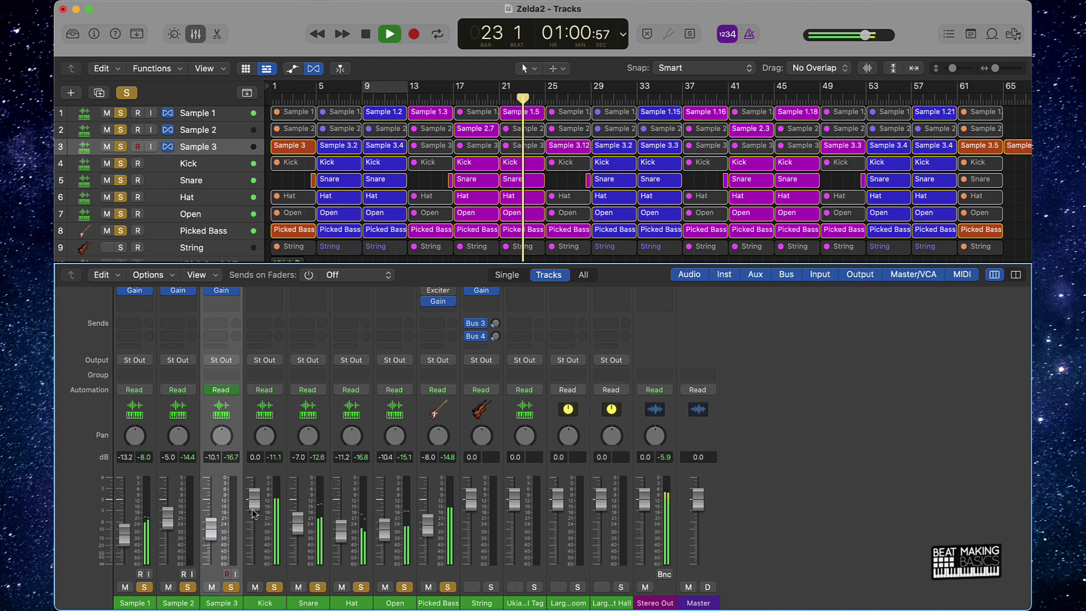
# Raise the Kick to 1.1 dB, then solo String and pull it down to -16.4 dB.
pyautogui.moveTo(253, 513); pyautogui.dragTo(253, 495)
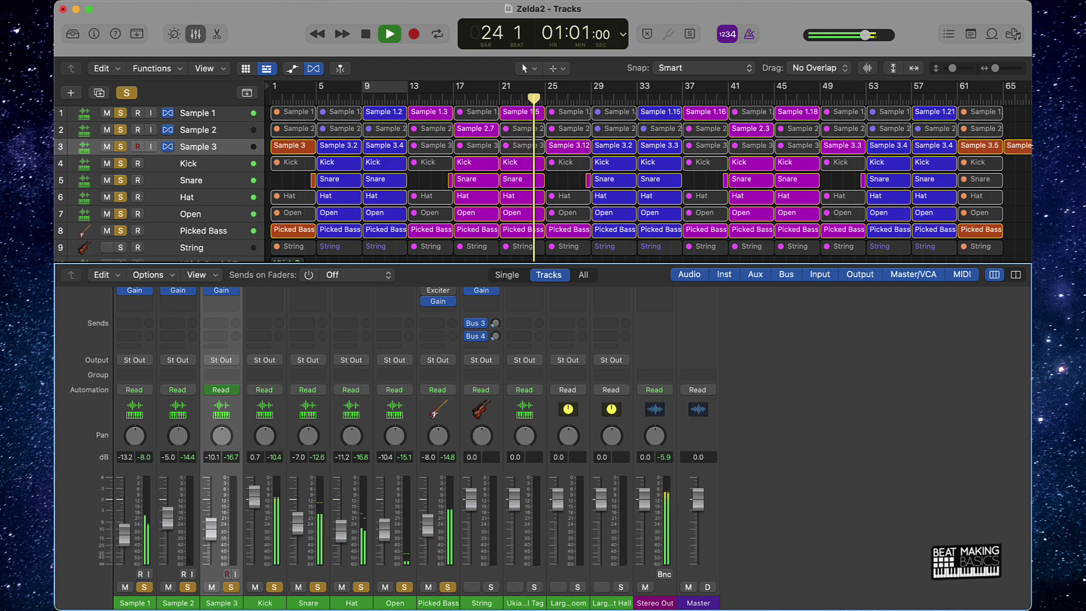
pyautogui.click(492, 588)
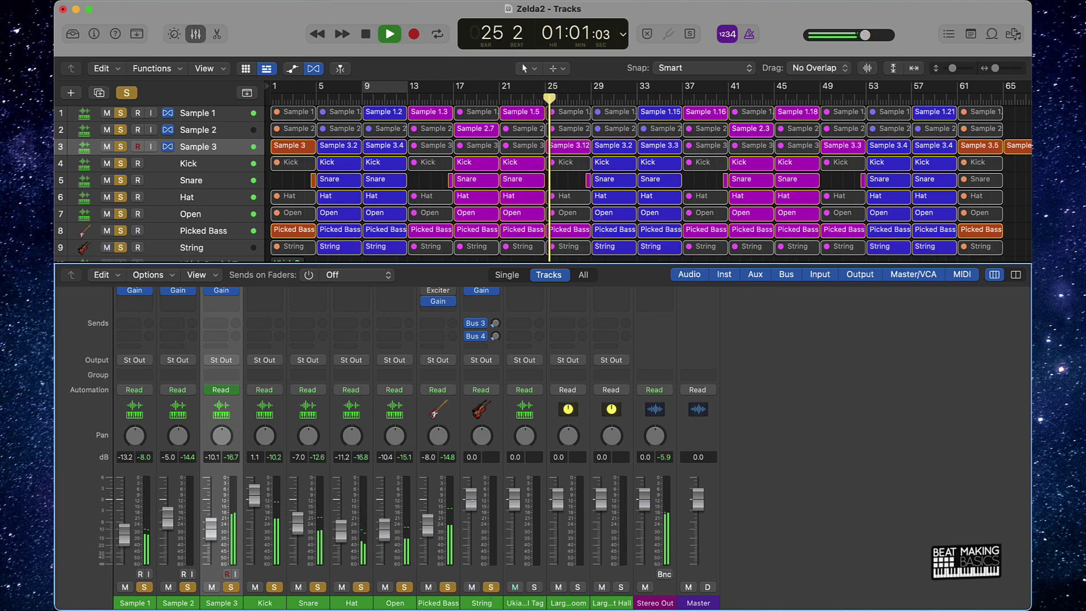
pyautogui.moveTo(470, 499); pyautogui.dragTo(475, 535)
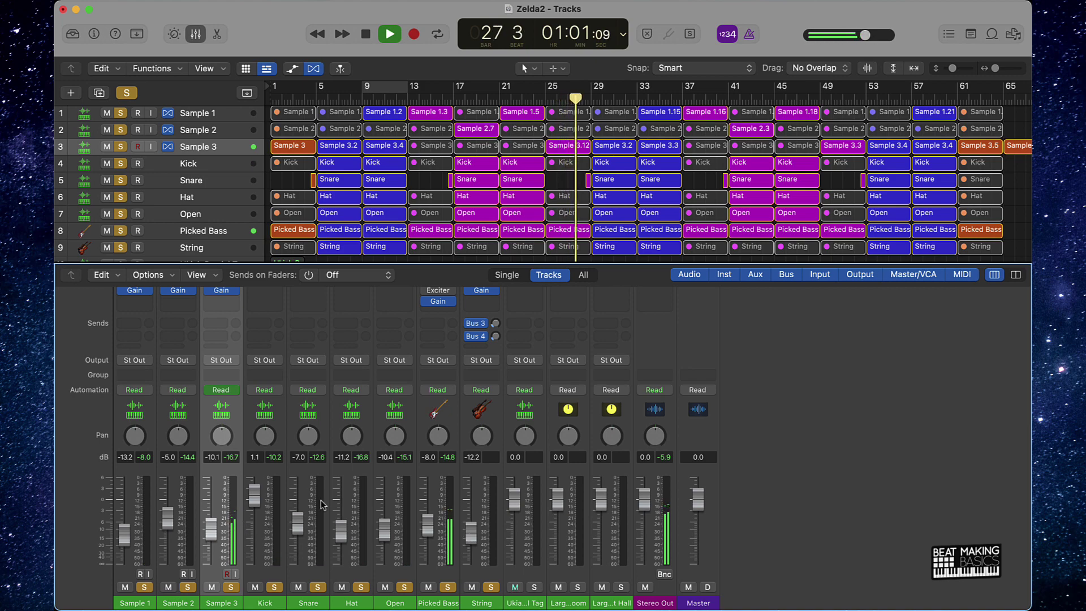
pyautogui.scroll(3, 341, 470)
pyautogui.scroll(-3, 340, 470)
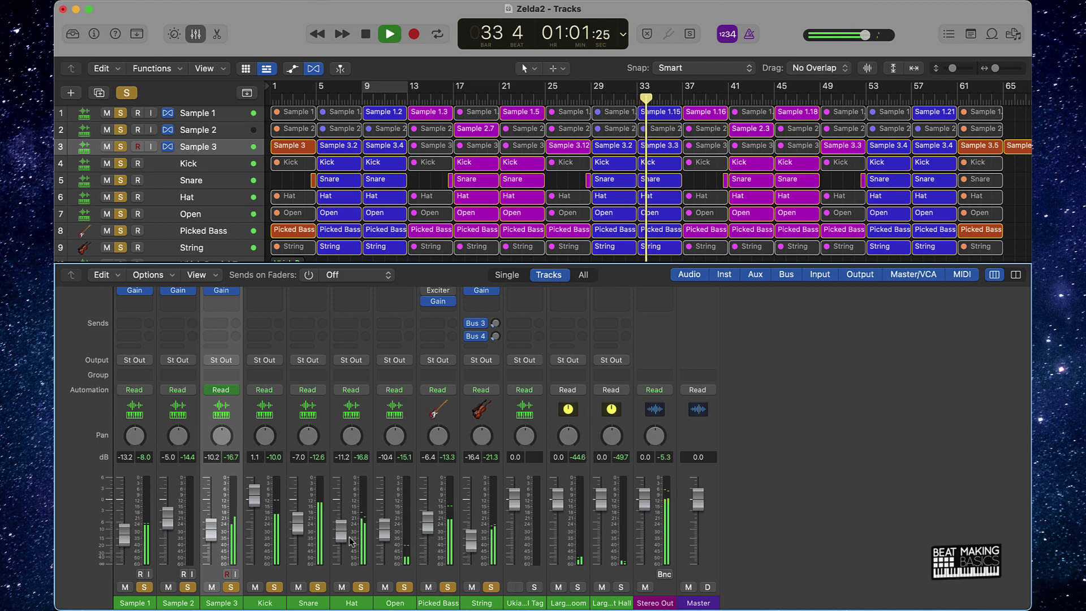
# Raise Hat to -9.0 dB and Snare to -5.7 dB, then stop playback at bar 1.
pyautogui.moveTo(343, 539); pyautogui.dragTo(343, 536)
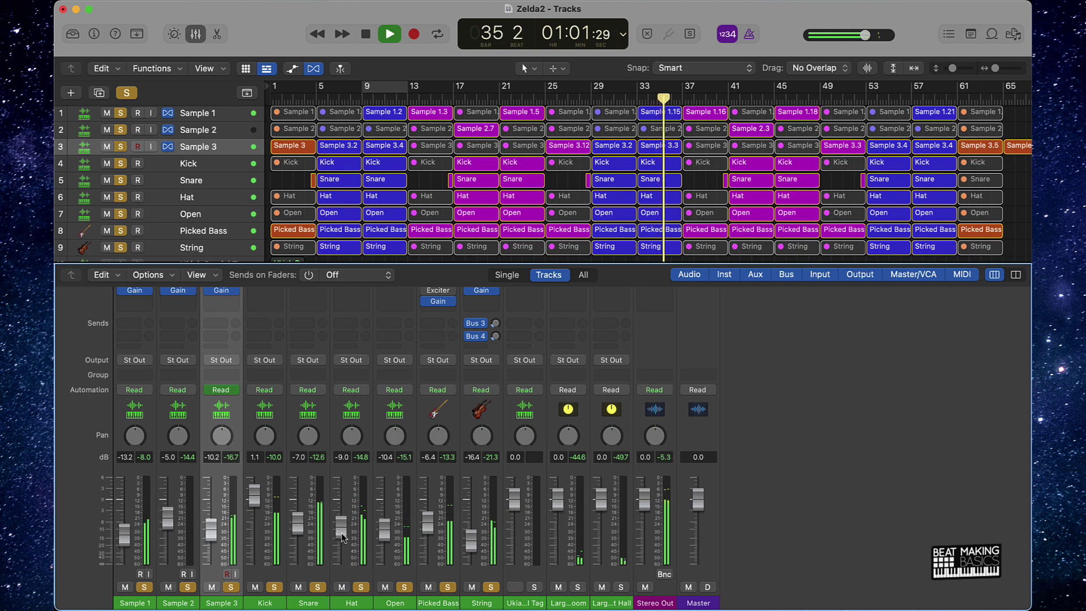
pyautogui.moveTo(297, 523); pyautogui.dragTo(296, 521)
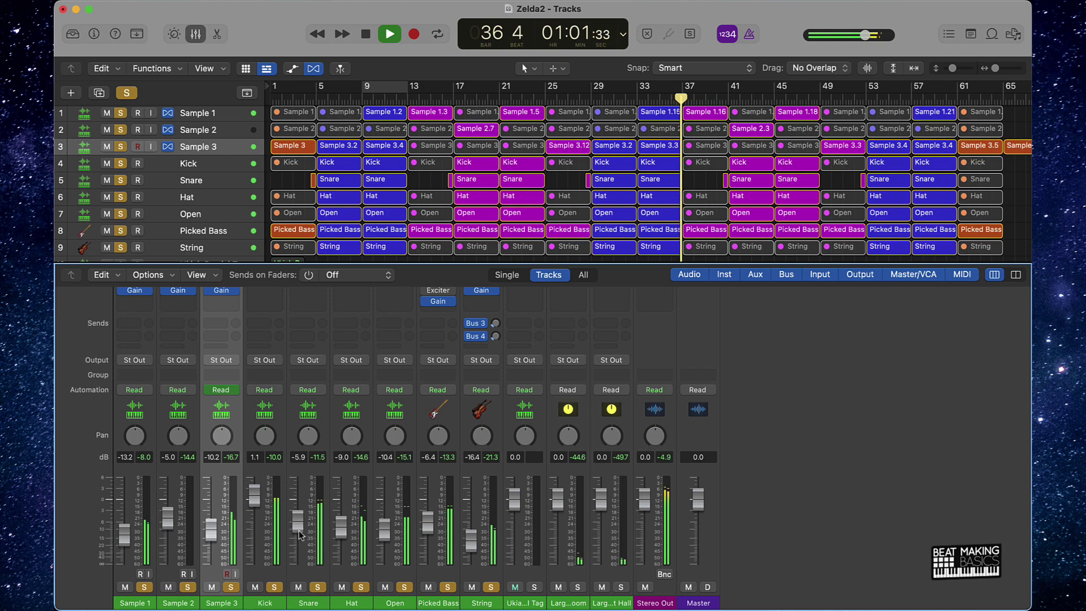
pyautogui.press('space')
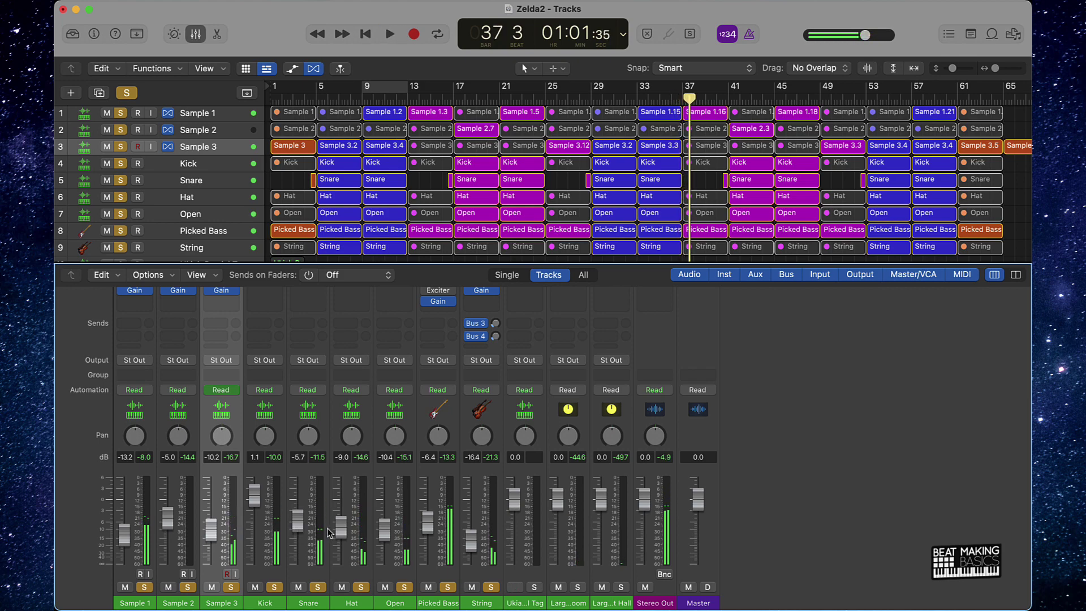
pyautogui.press('Return')
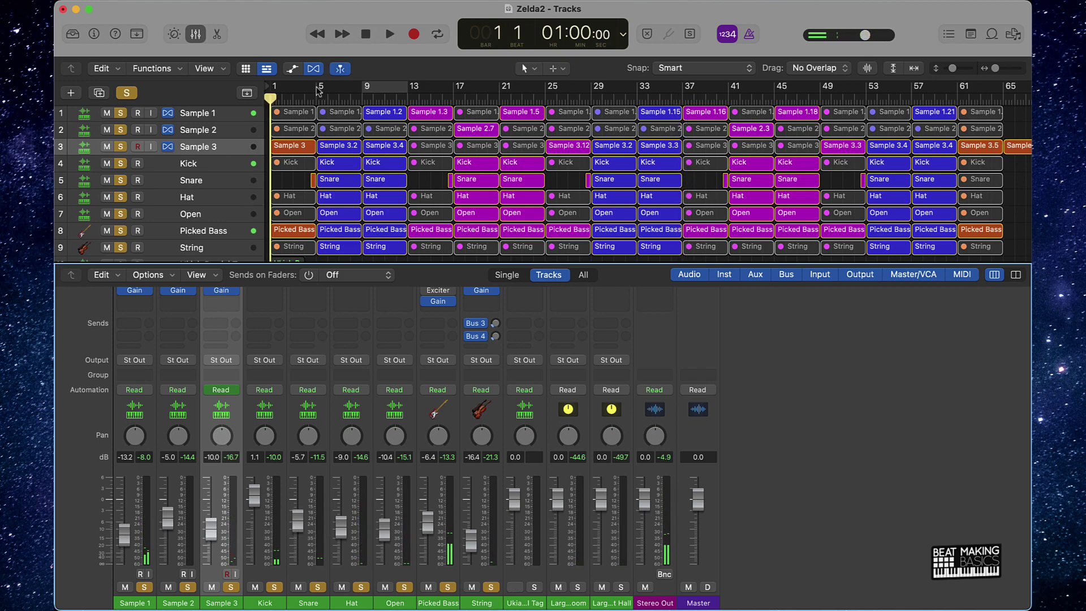
# Set a cycle loop starting at bar 5, clear all solos and start playback.
pyautogui.moveTo(320, 90); pyautogui.dragTo(384, 91)
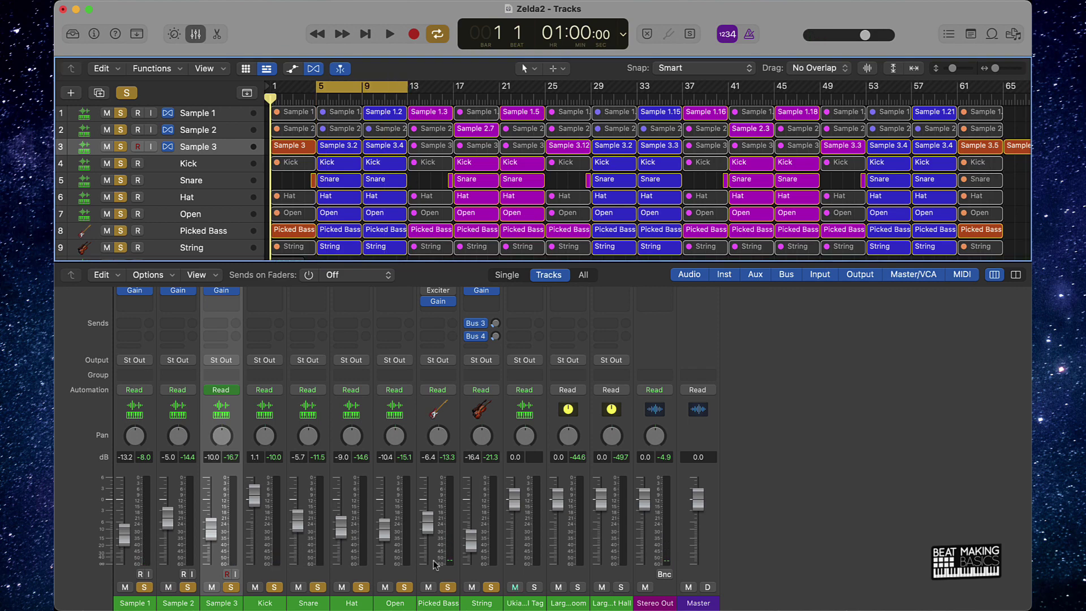
pyautogui.click(127, 93)
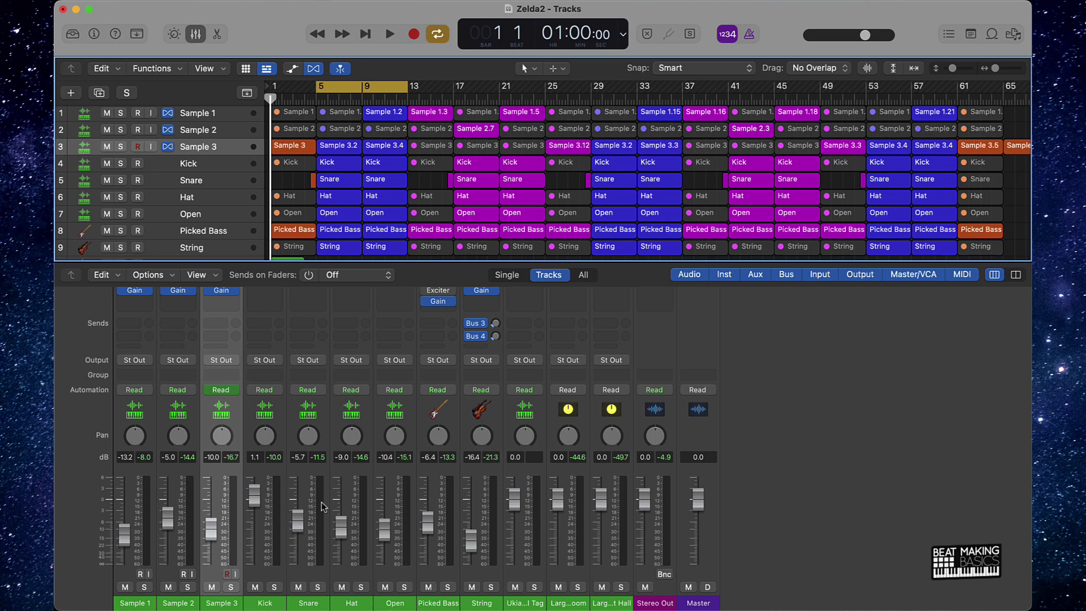
pyautogui.press('space')
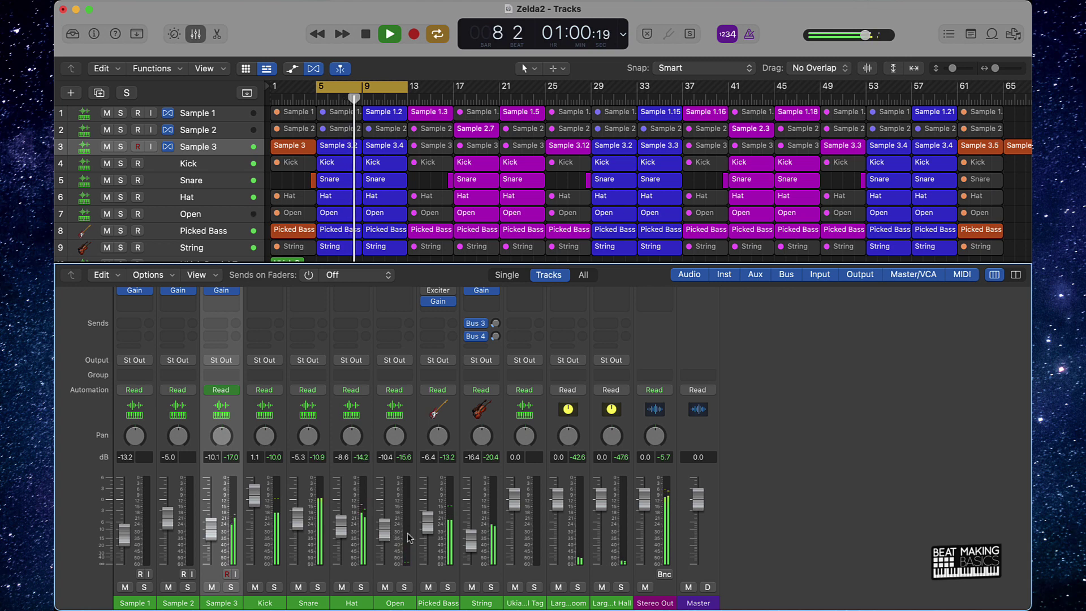
# Bring Picked Bass up to -5.5 dB while listening, then stop playback.
pyautogui.moveTo(429, 536); pyautogui.dragTo(432, 534)
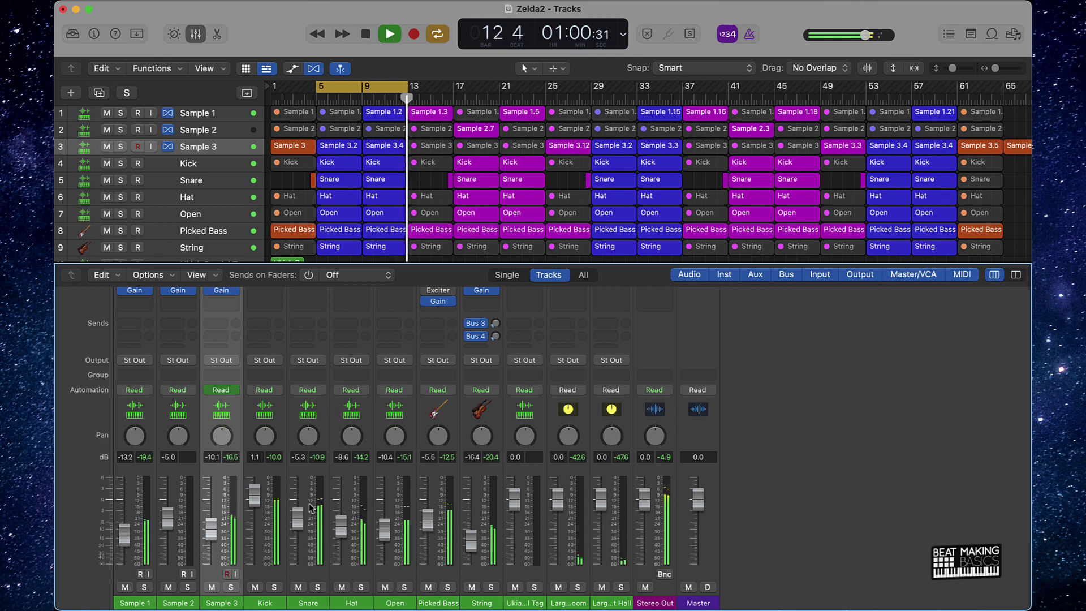
pyautogui.press('space')
pyautogui.scroll(5, 288, 487)
pyautogui.scroll(-5, 275, 475)
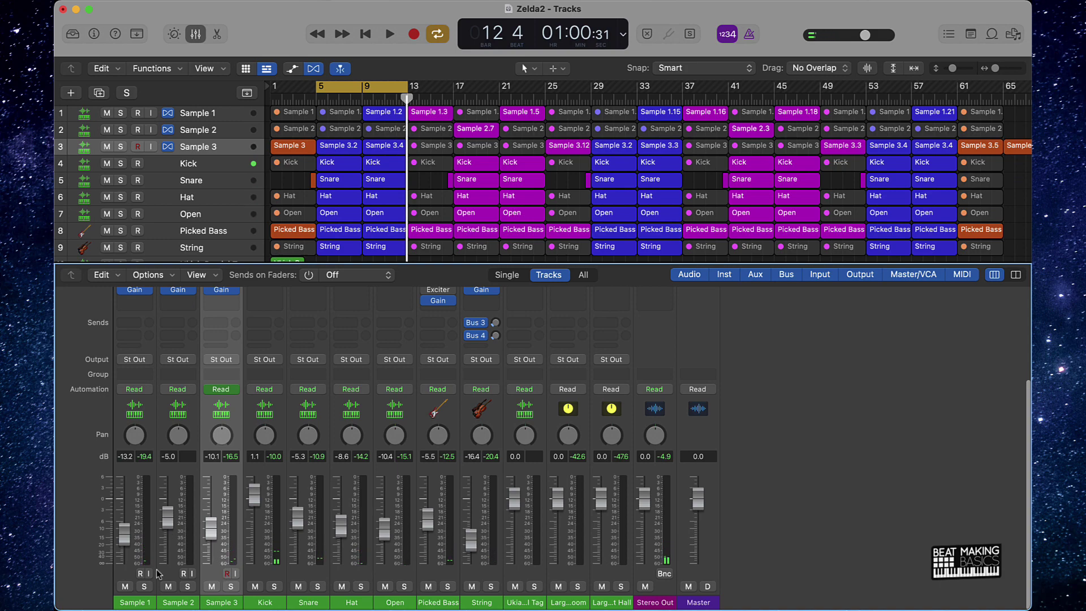
pyautogui.scroll(5, 207, 565)
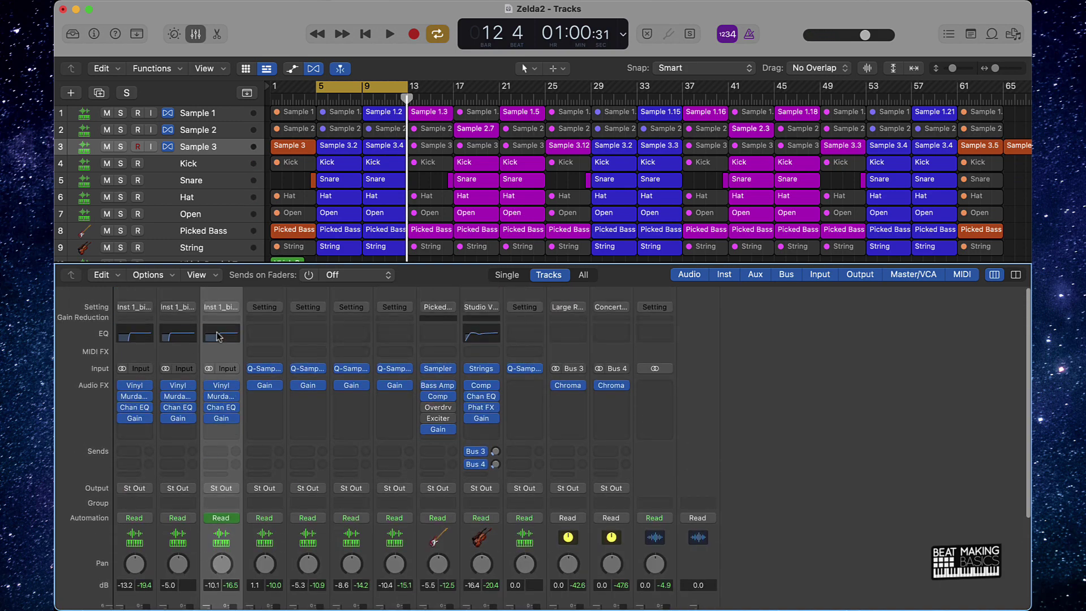
# Look at Sample 3's channel EQ and close it unchanged.
pyautogui.click(218, 338)
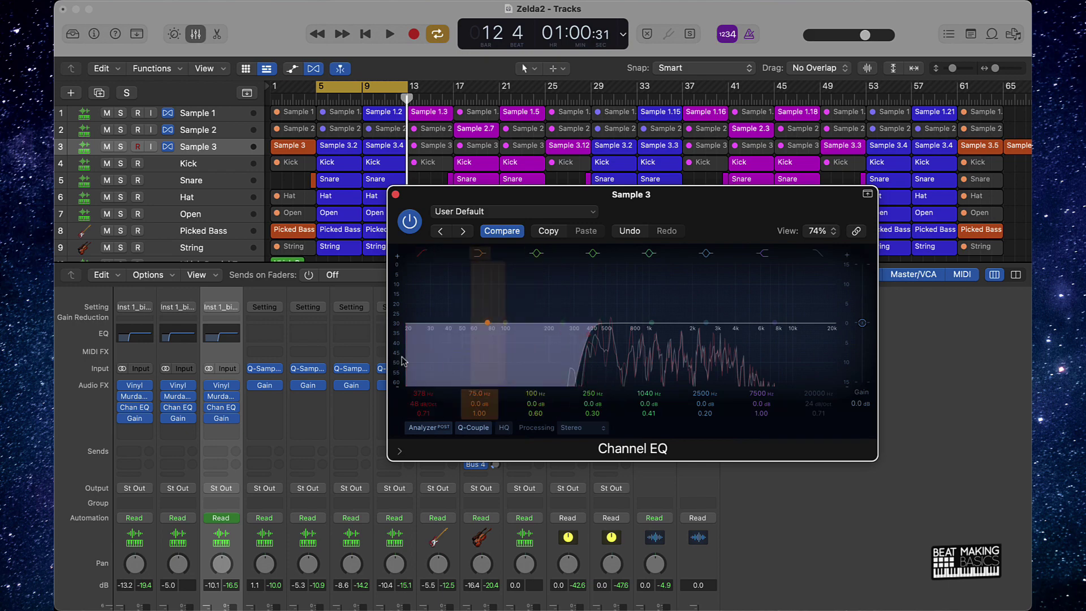
pyautogui.click(395, 196)
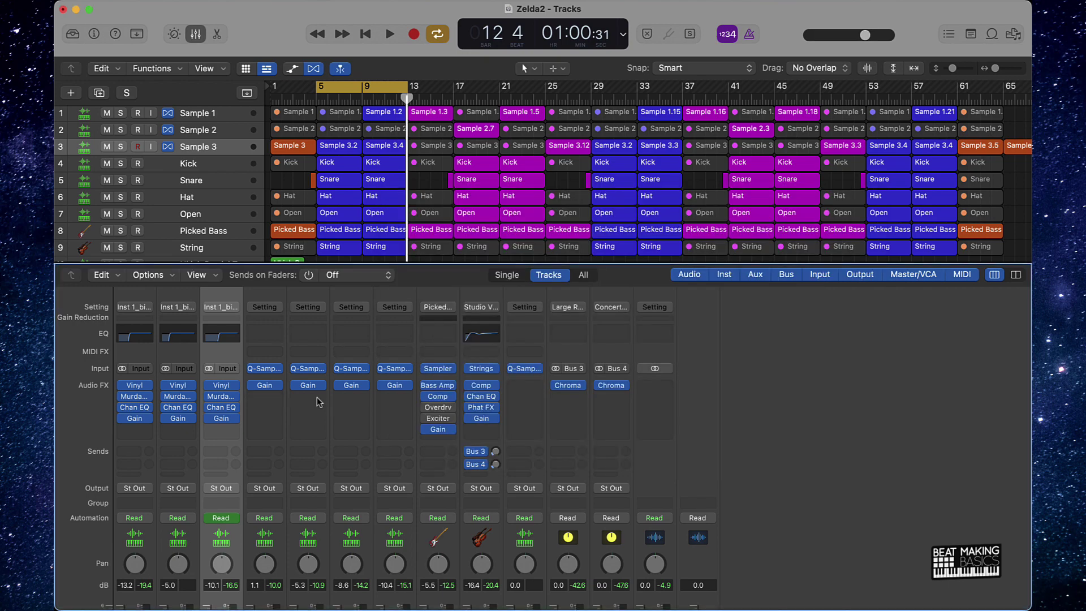
pyautogui.scroll(-5, 450, 454)
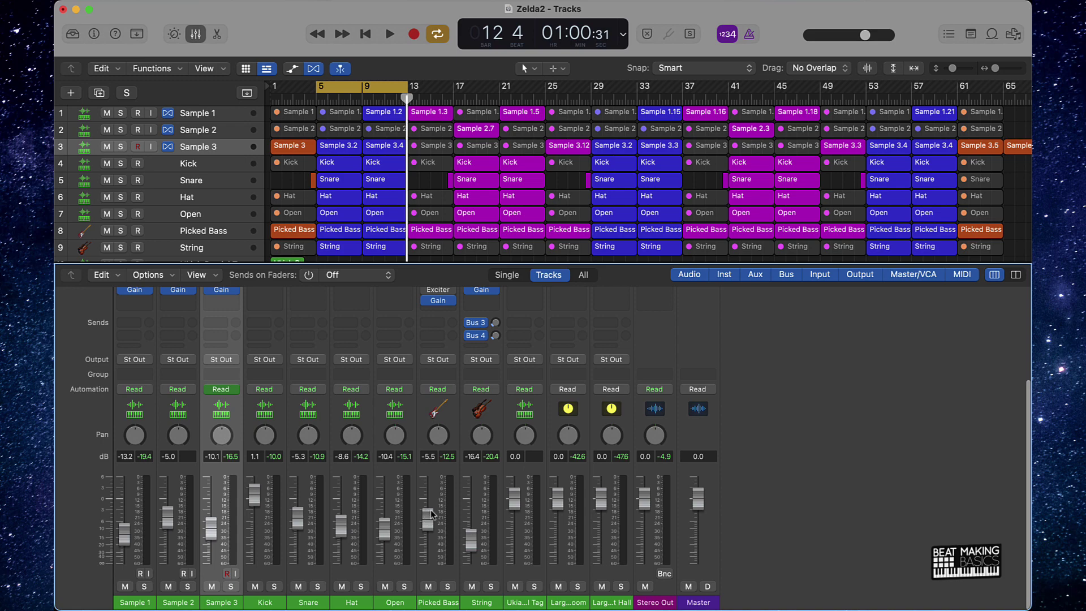
pyautogui.scroll(4, 452, 441)
# Raise the String EQ low cut to about 71.5 Hz and play the looped section.
pyautogui.click(477, 338)
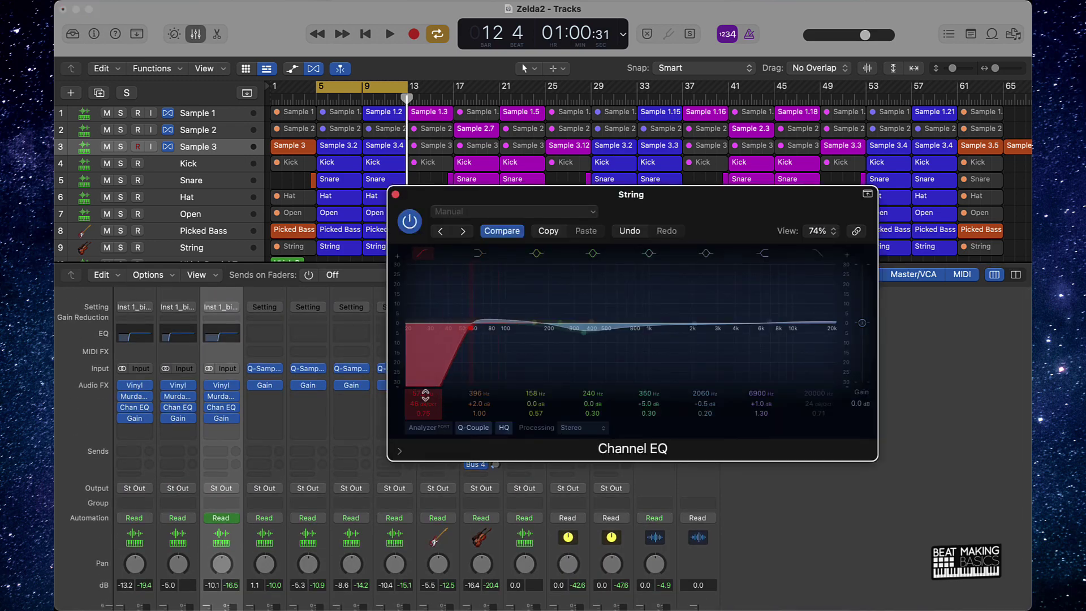
pyautogui.moveTo(426, 394); pyautogui.dragTo(426, 387)
pyautogui.press('space')
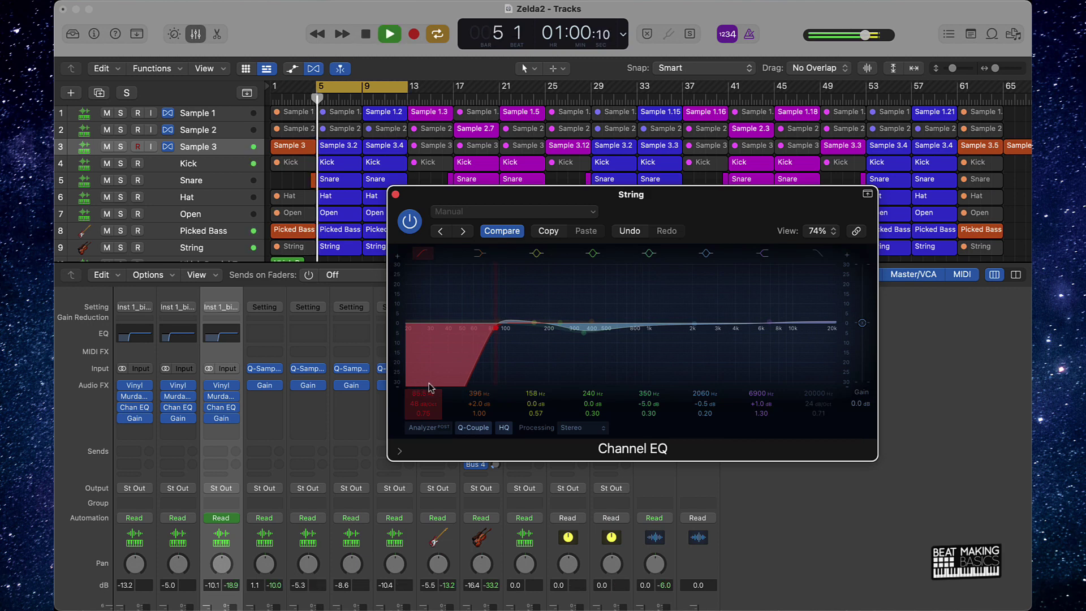
pyautogui.click(396, 195)
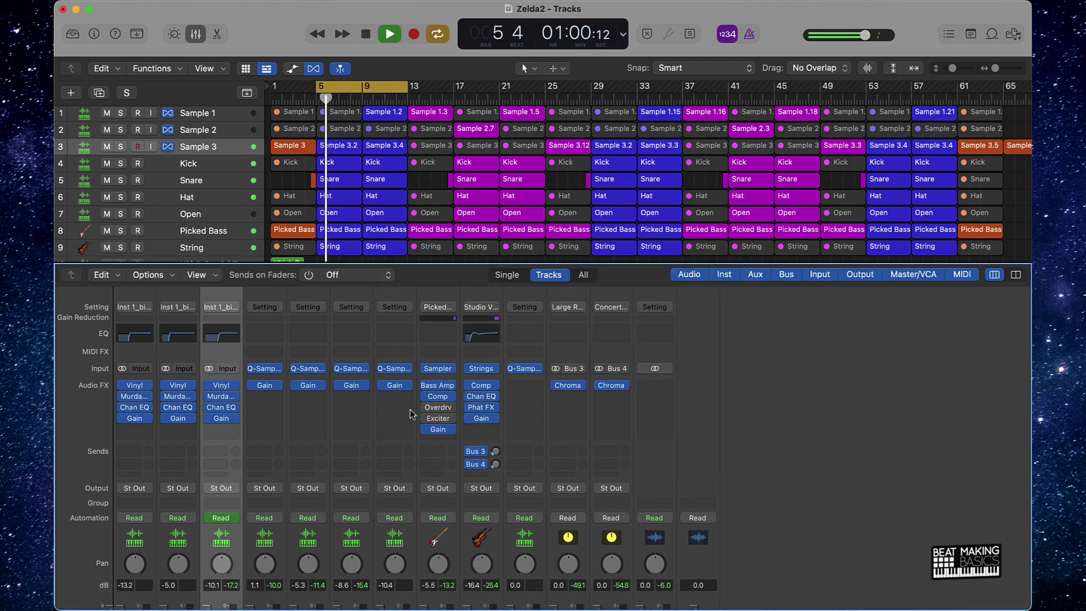
pyautogui.scroll(-3, 374, 385)
pyautogui.scroll(3, 372, 388)
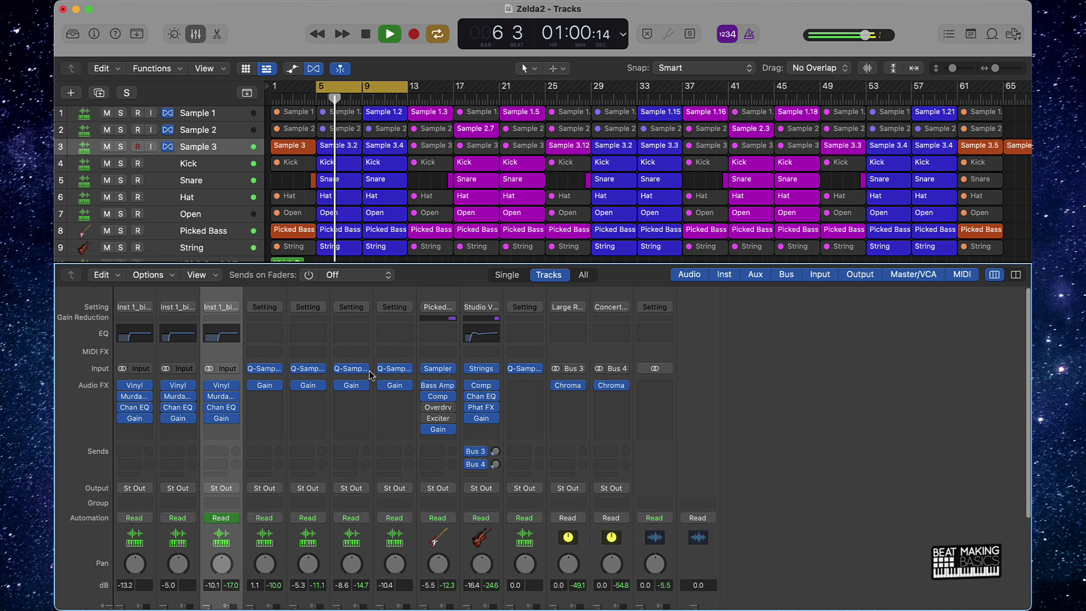
# Add a Channel EQ with the low cut enabled to Hat, then insert a Channel EQ on Snare.
pyautogui.click(351, 333)
pyautogui.click(422, 255)
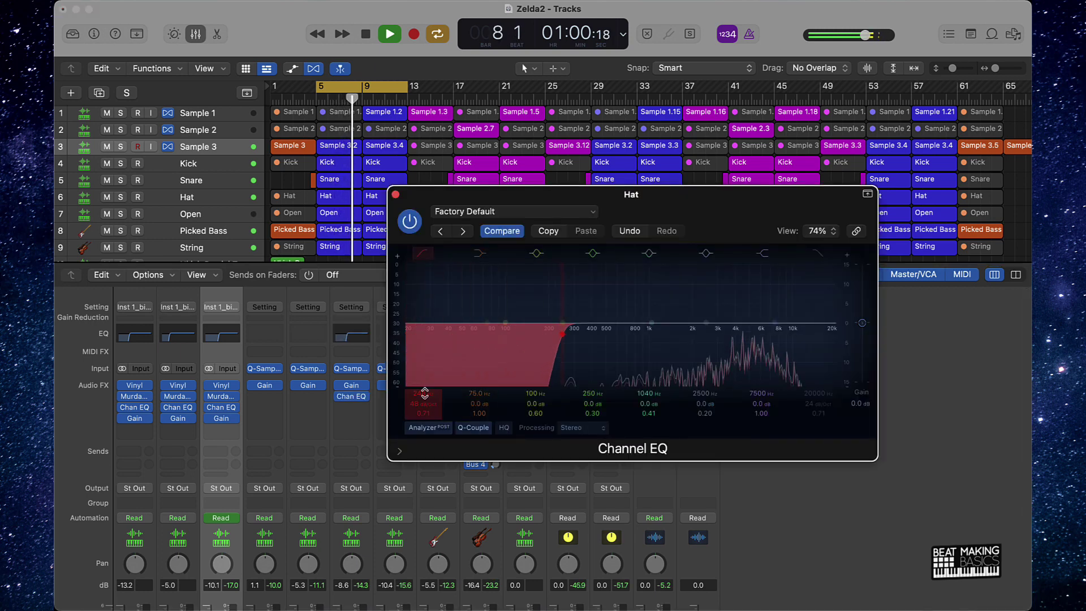
pyautogui.click(423, 255)
pyautogui.click(396, 194)
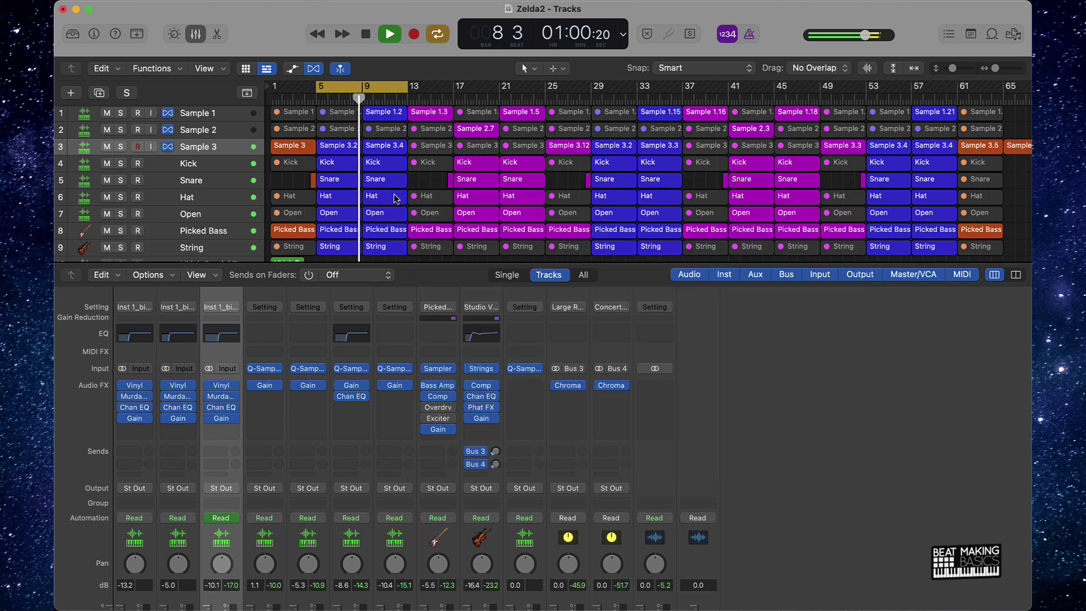
pyautogui.click(308, 333)
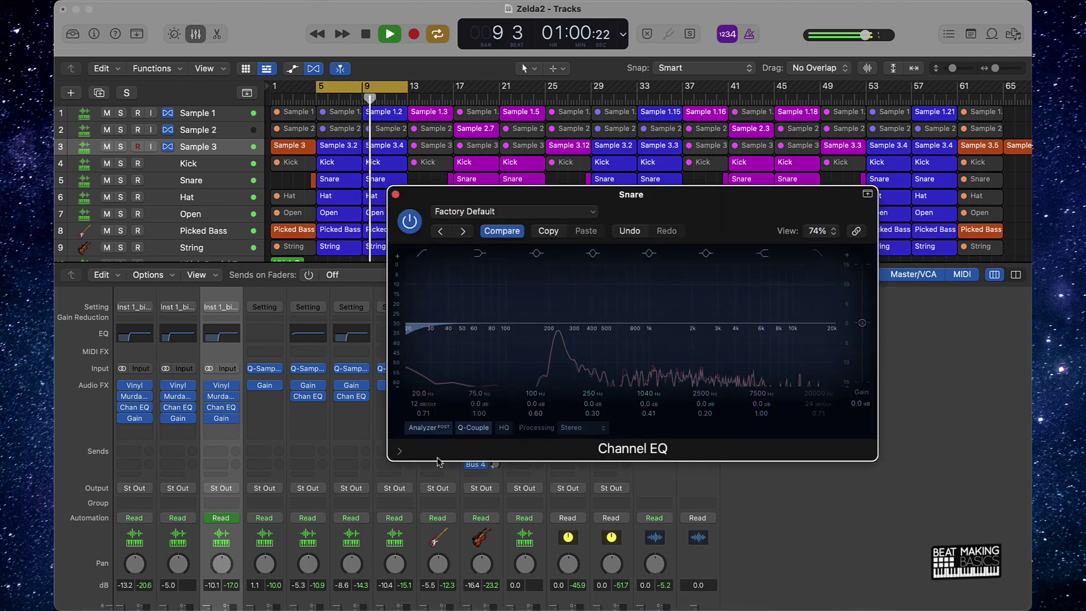
# Enable the Snare EQ low cut and raise it to about 94.5 Hz.
pyautogui.click(422, 256)
pyautogui.moveTo(423, 394); pyautogui.dragTo(422, 373)
pyautogui.click(395, 195)
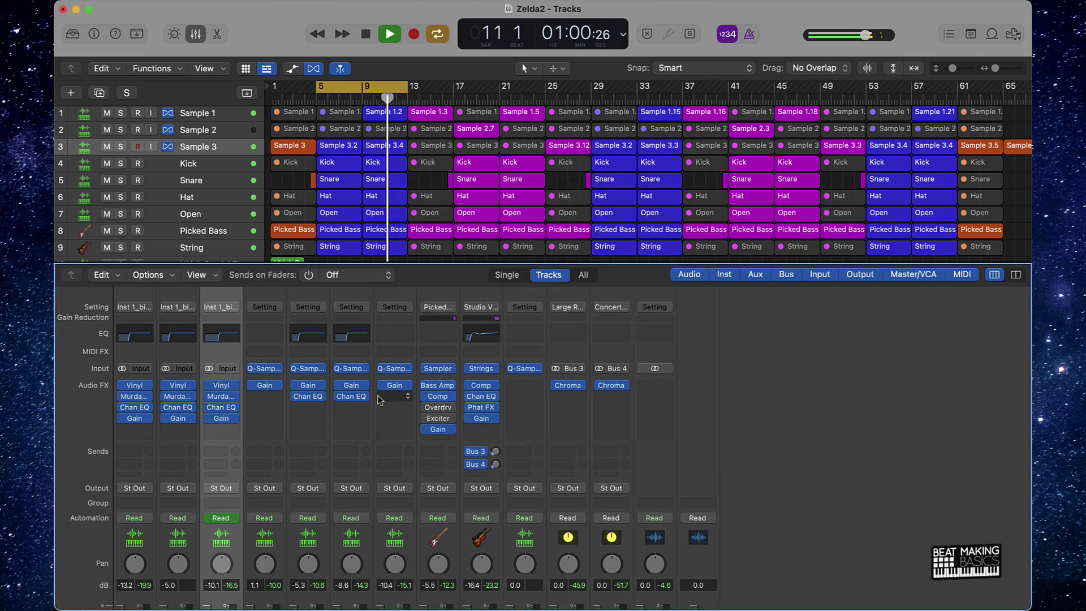
# Add a Channel EQ to Open with its low cut enabled at about 97 Hz.
pyautogui.click(393, 338)
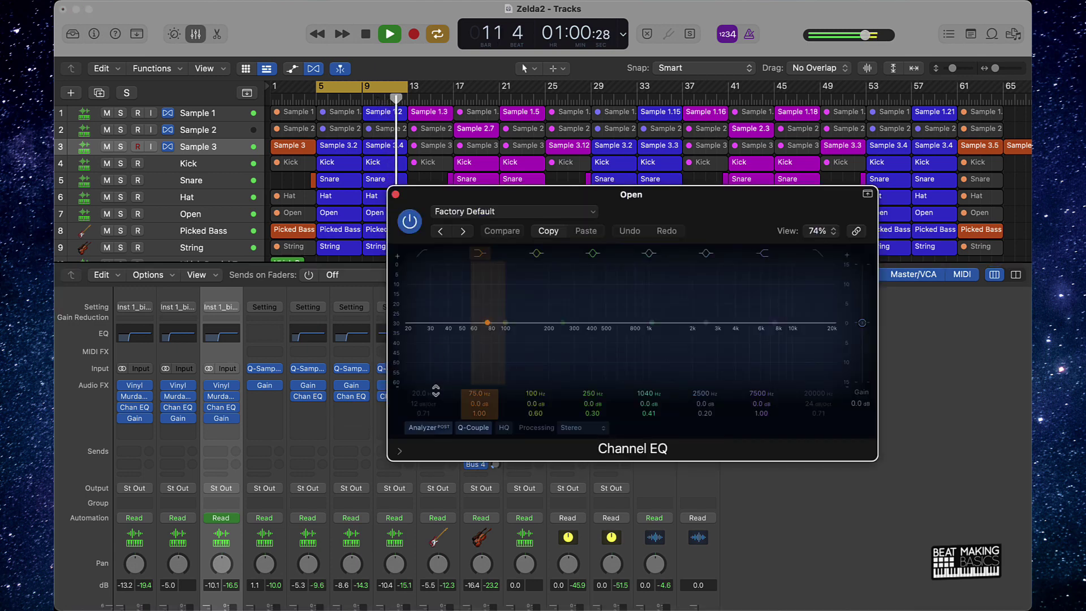
pyautogui.click(424, 256)
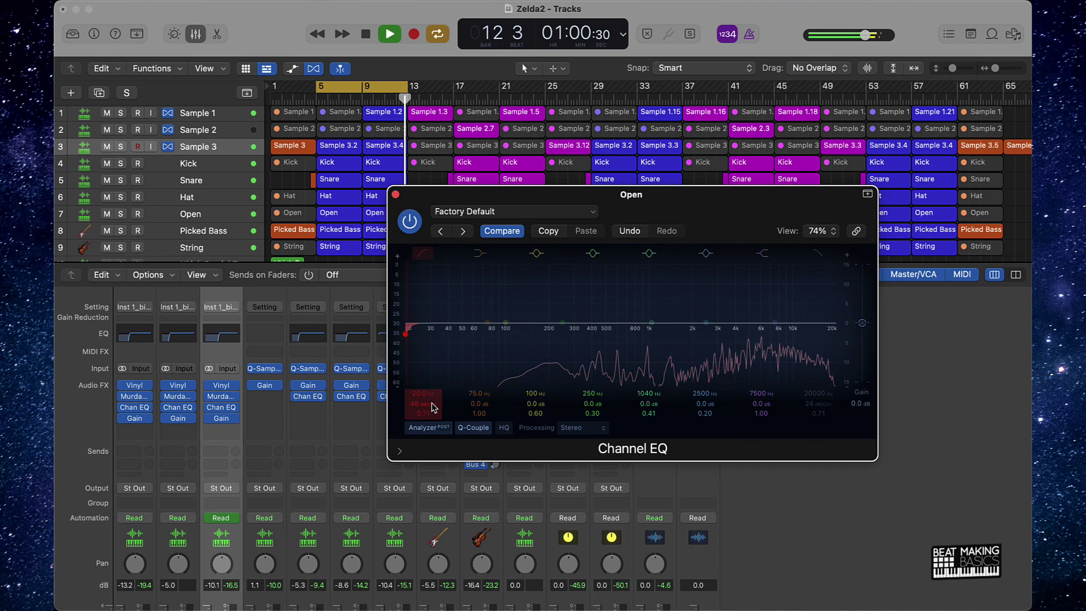
pyautogui.moveTo(427, 392); pyautogui.dragTo(427, 373)
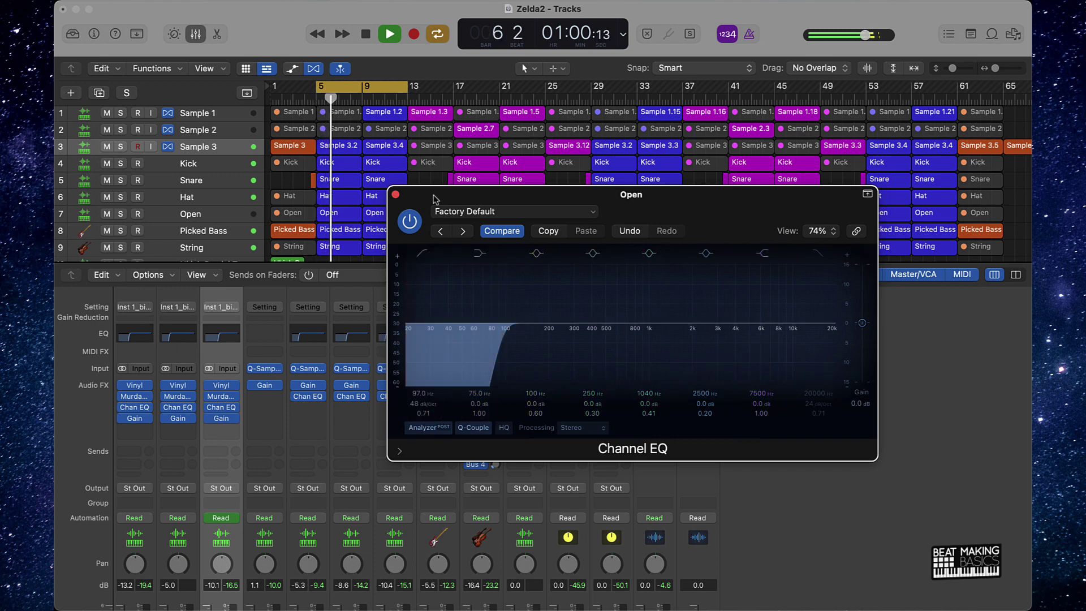
pyautogui.click(396, 195)
pyautogui.scroll(-5, 390, 441)
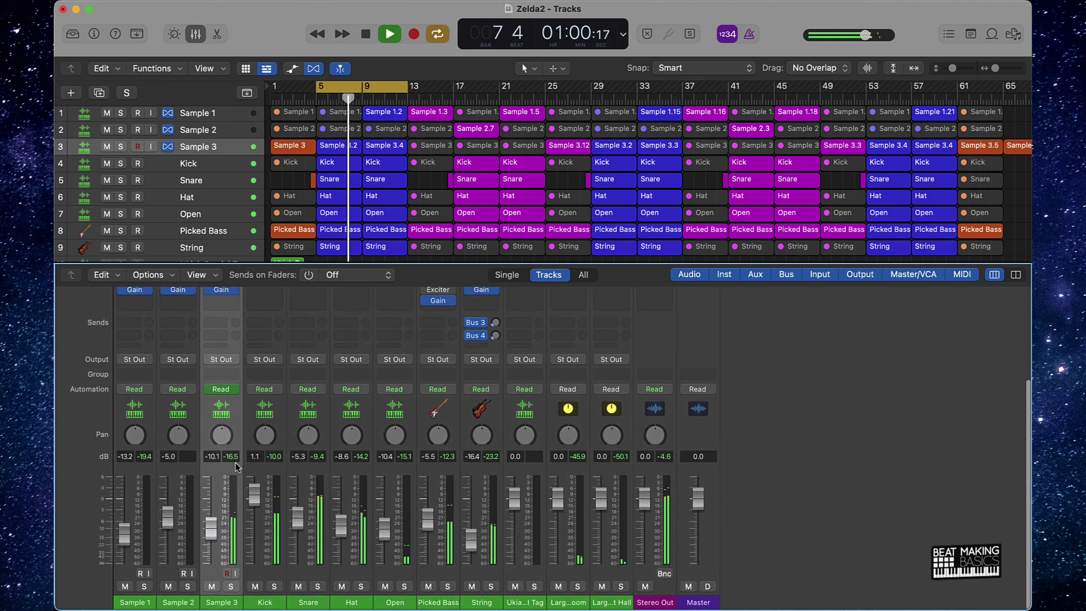
pyautogui.scroll(5, 232, 391)
# Enable Sample 3's EQ high cut and lower it to 10600 Hz.
pyautogui.click(226, 333)
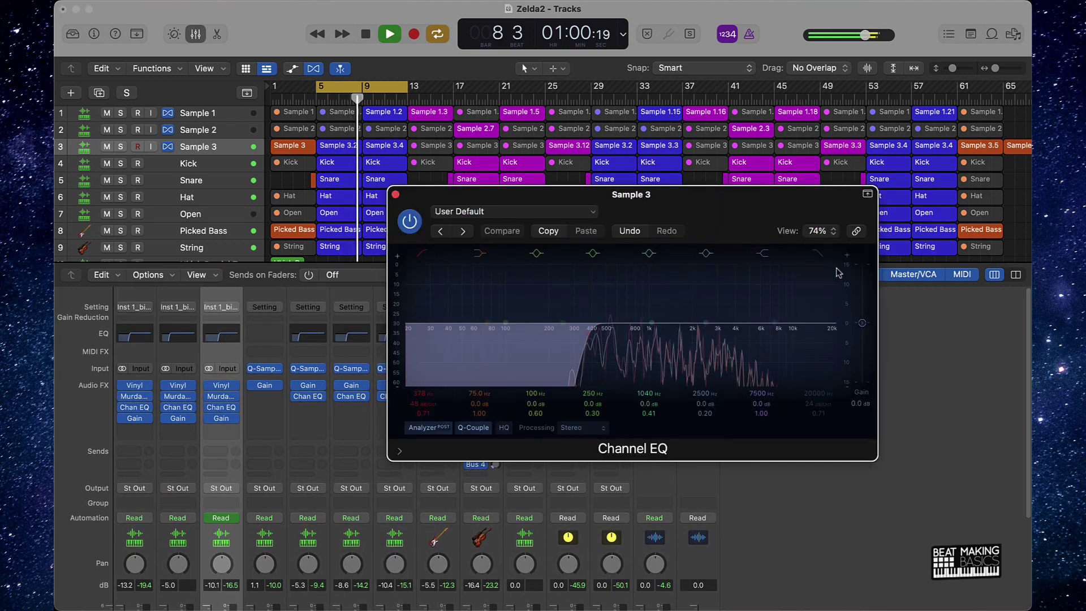
pyautogui.click(822, 254)
pyautogui.moveTo(832, 323); pyautogui.dragTo(796, 334)
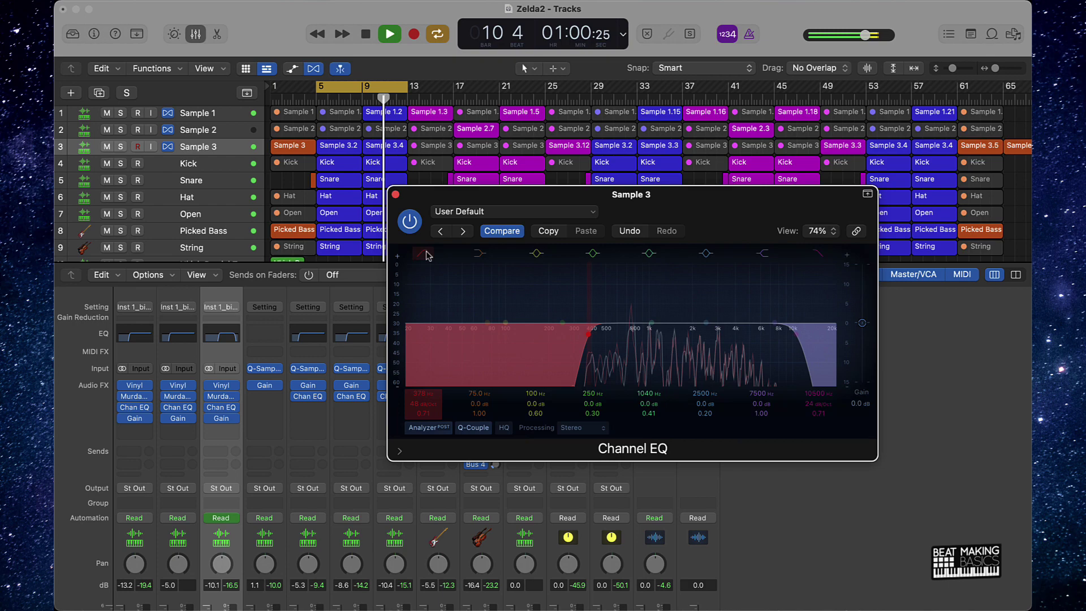
pyautogui.click(395, 195)
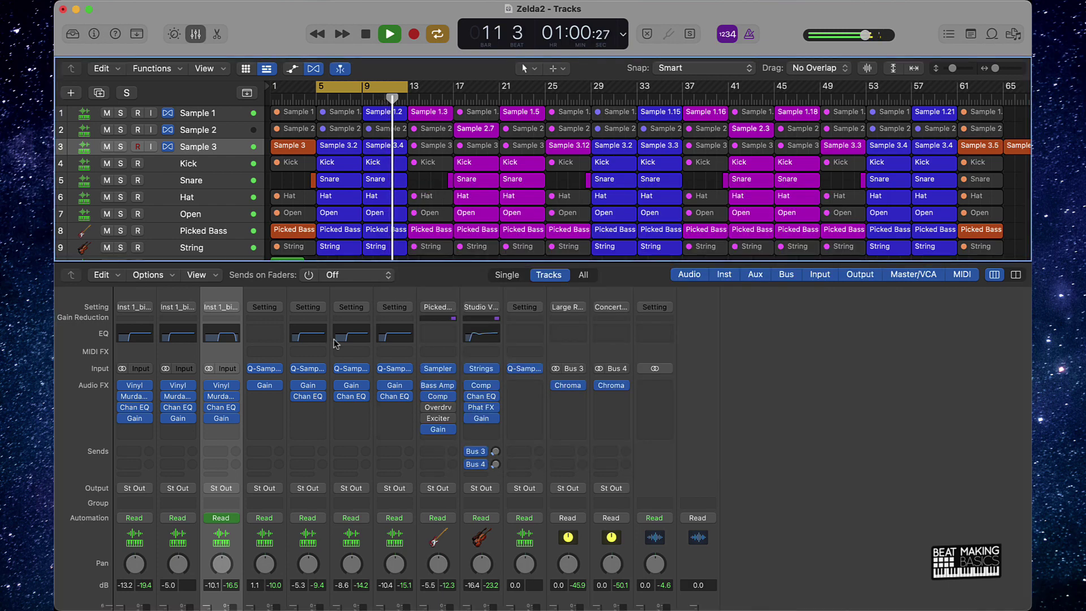
# Turn off the bars 5–13 cycle and stop playback.
pyautogui.scroll(-5, 334, 343)
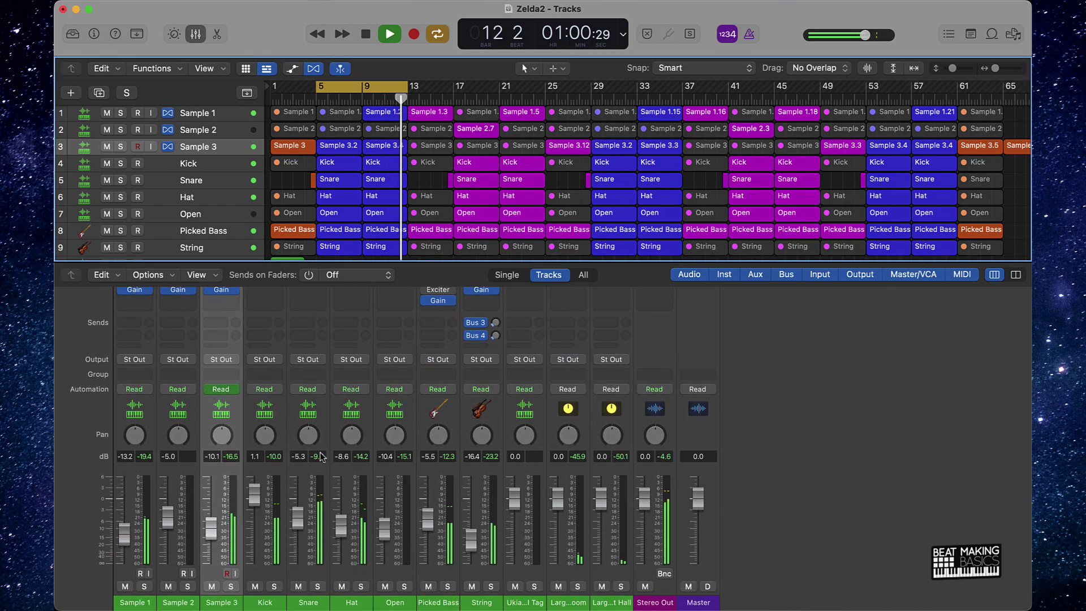
pyautogui.click(364, 86)
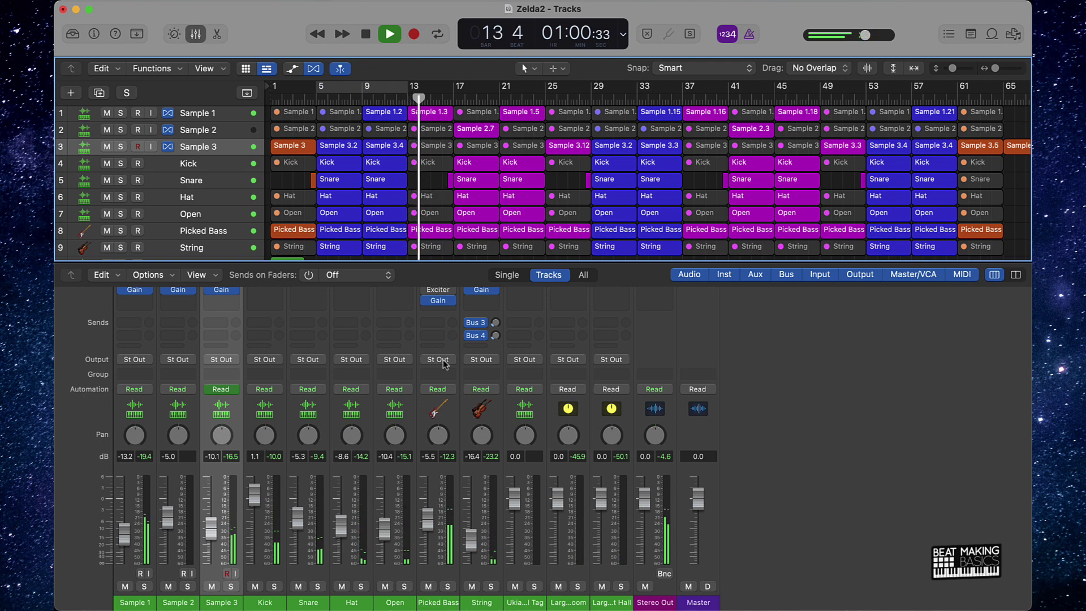
pyautogui.scroll(4, 454, 362)
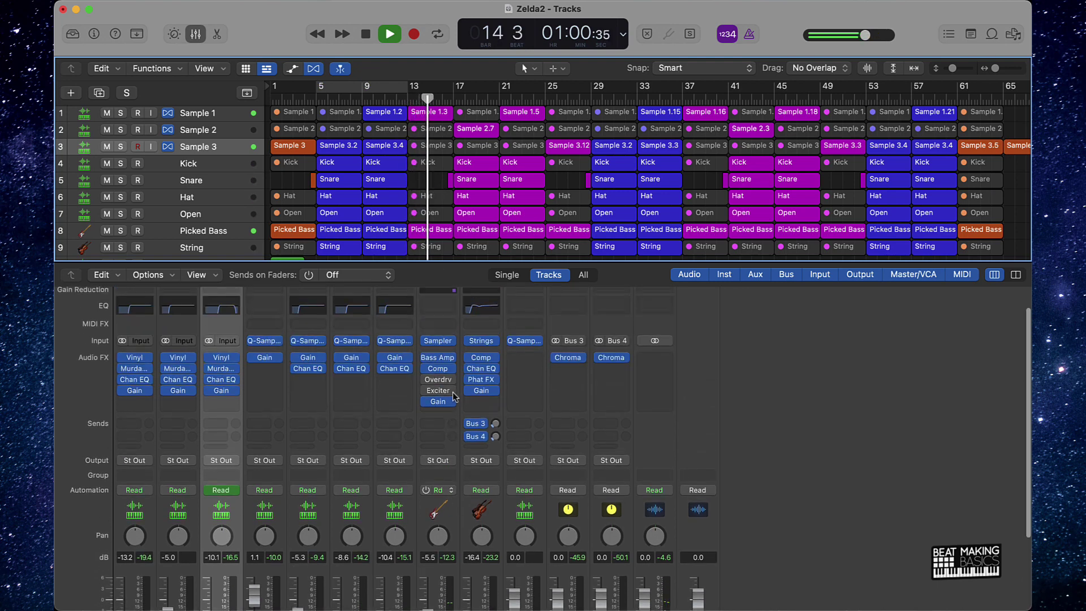
pyautogui.press('space')
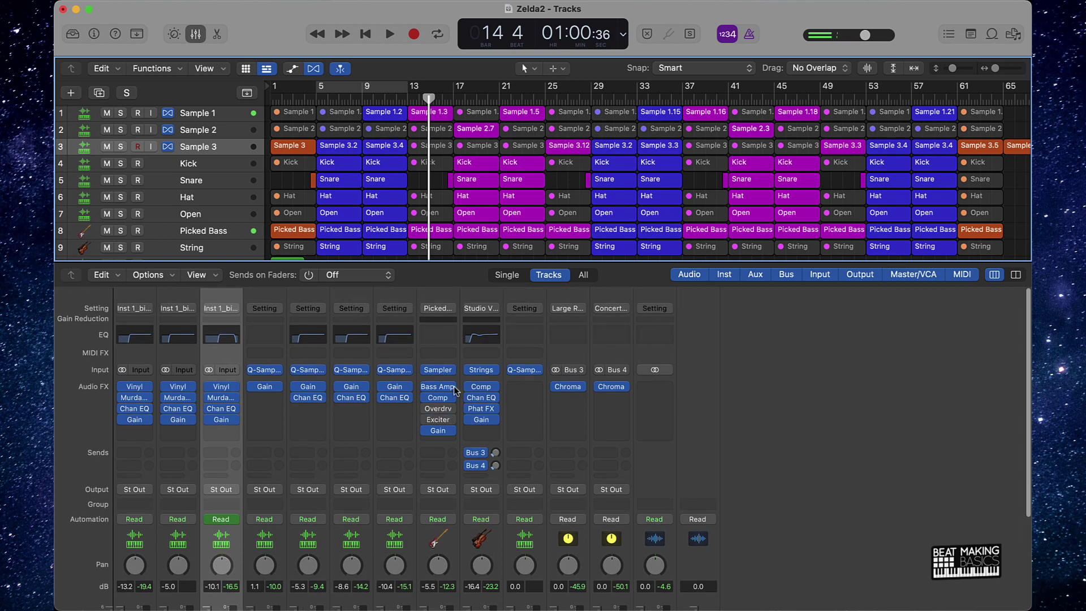
pyautogui.scroll(-1, 453, 385)
pyautogui.scroll(2, 438, 351)
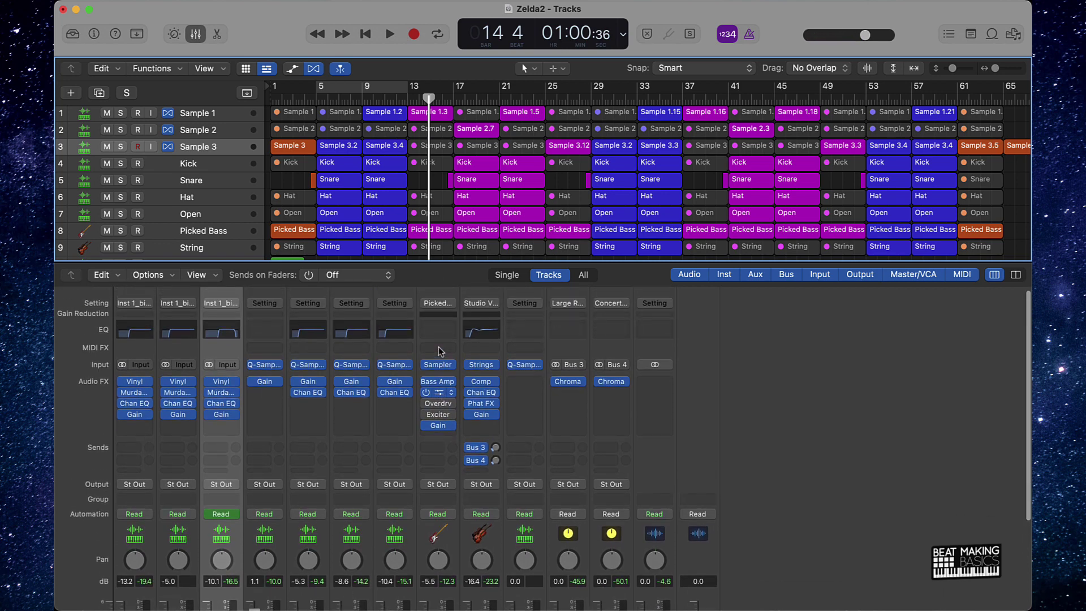
pyautogui.scroll(-5, 439, 351)
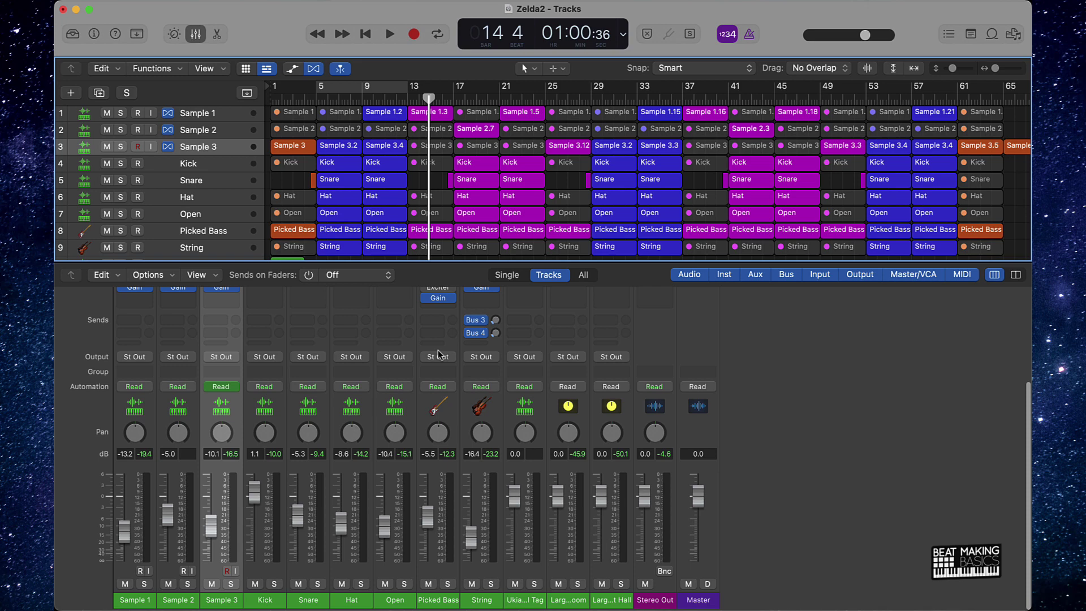
pyautogui.scroll(4, 446, 351)
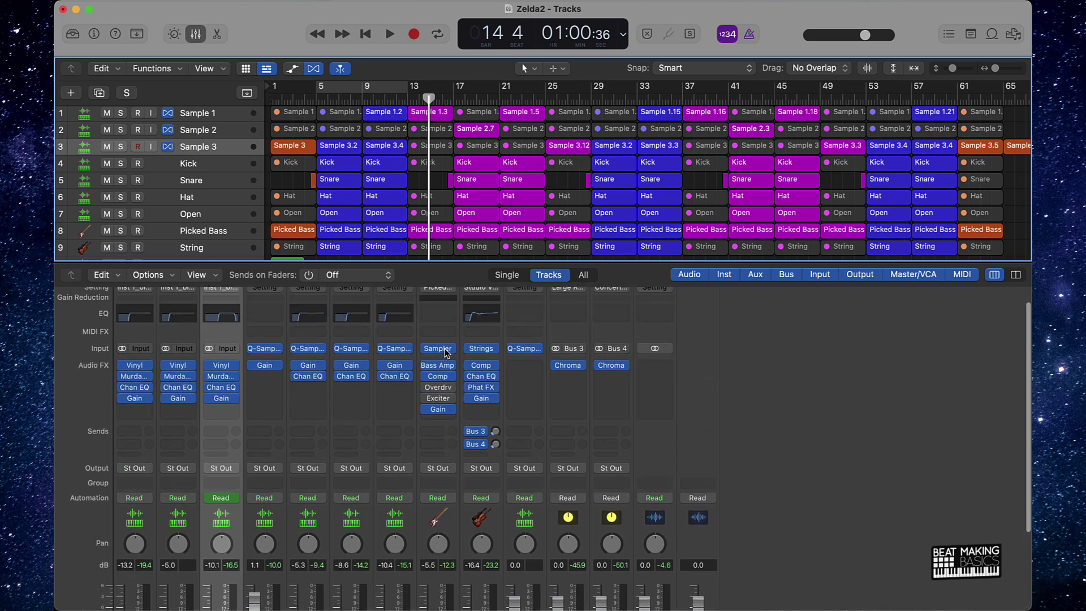
pyautogui.scroll(-4, 447, 351)
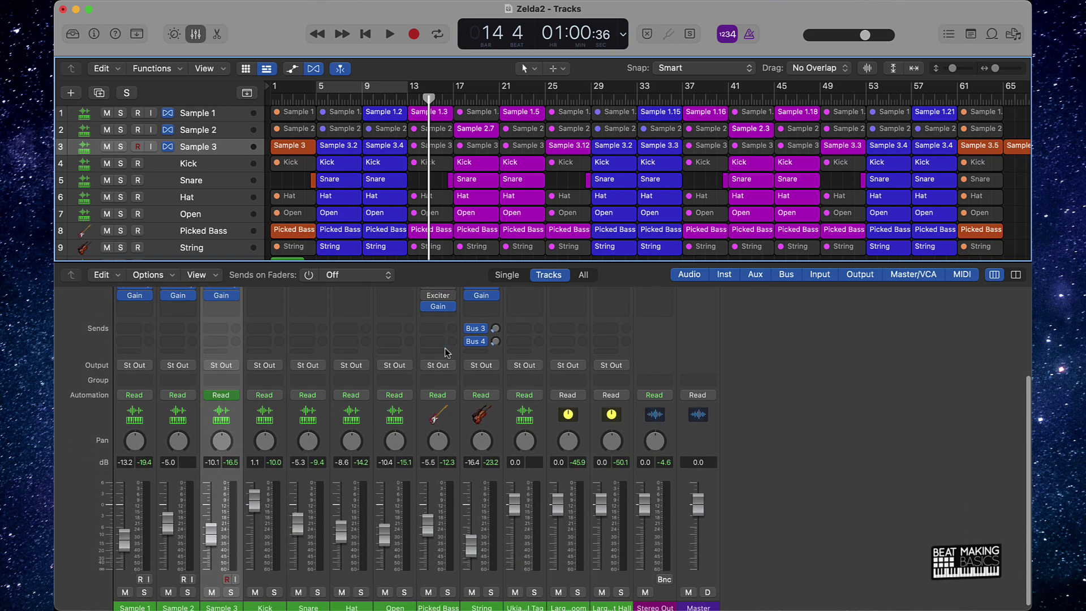
# Reset all channel peak readouts and switch the cycle loop back on.
pyautogui.click(668, 462)
pyautogui.scroll(-1, 657, 571)
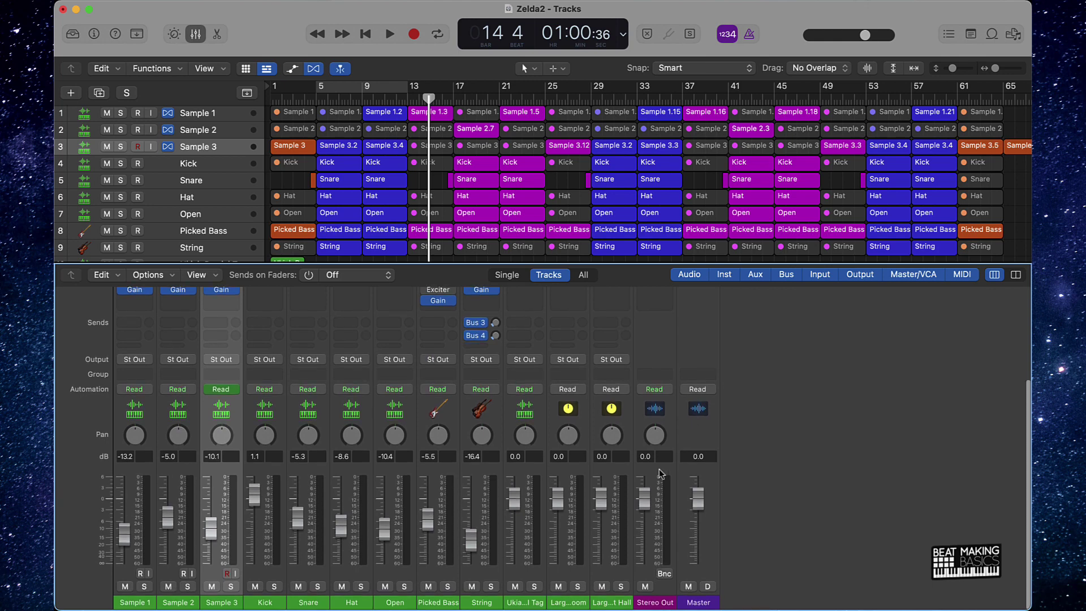
pyautogui.click(345, 89)
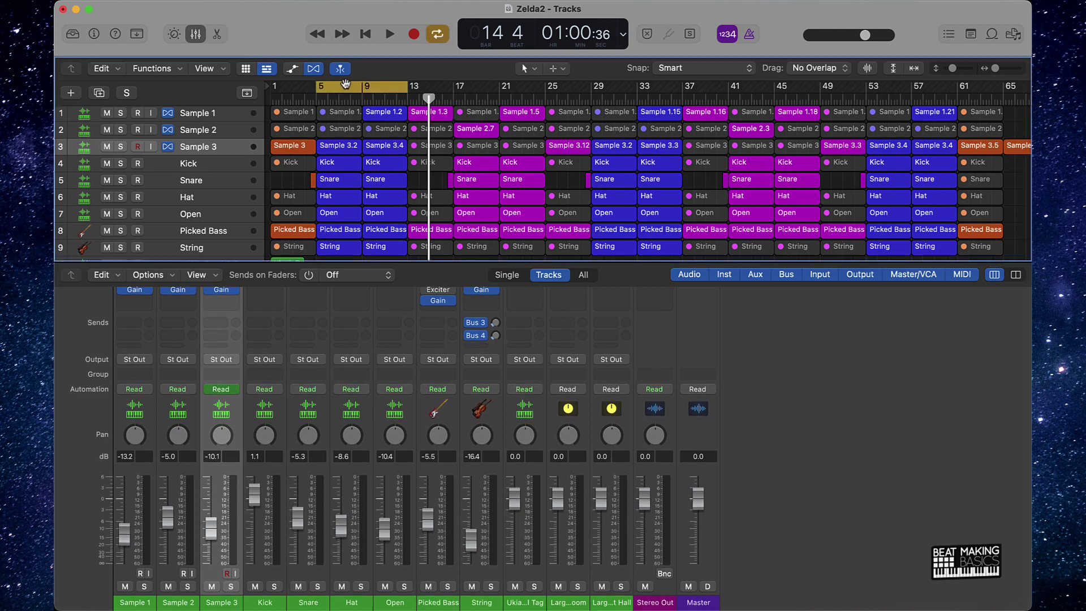
pyautogui.scroll(10, 649, 483)
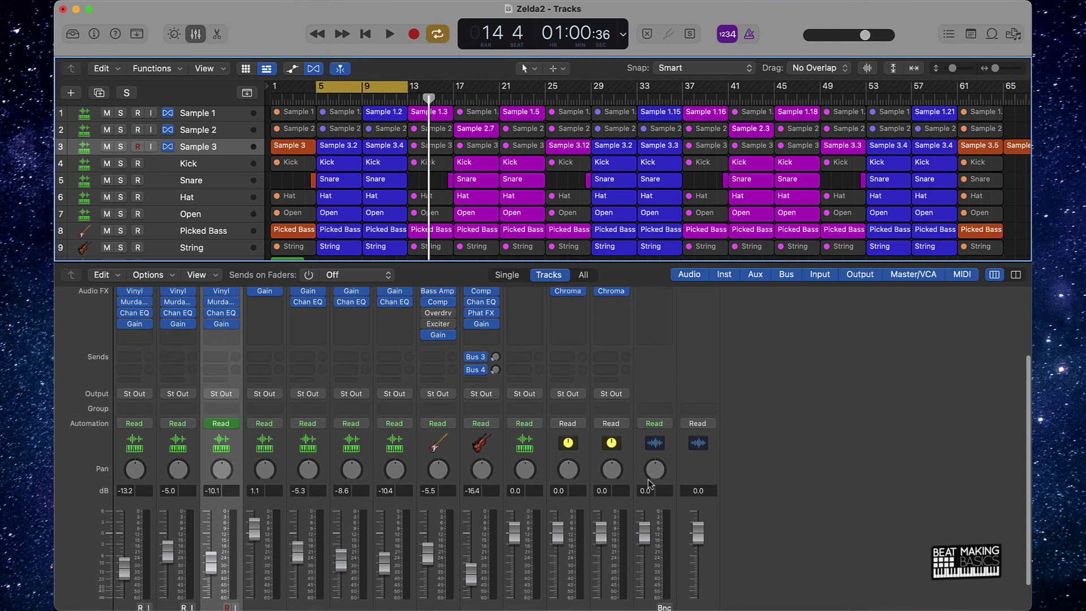
pyautogui.scroll(-9, 671, 447)
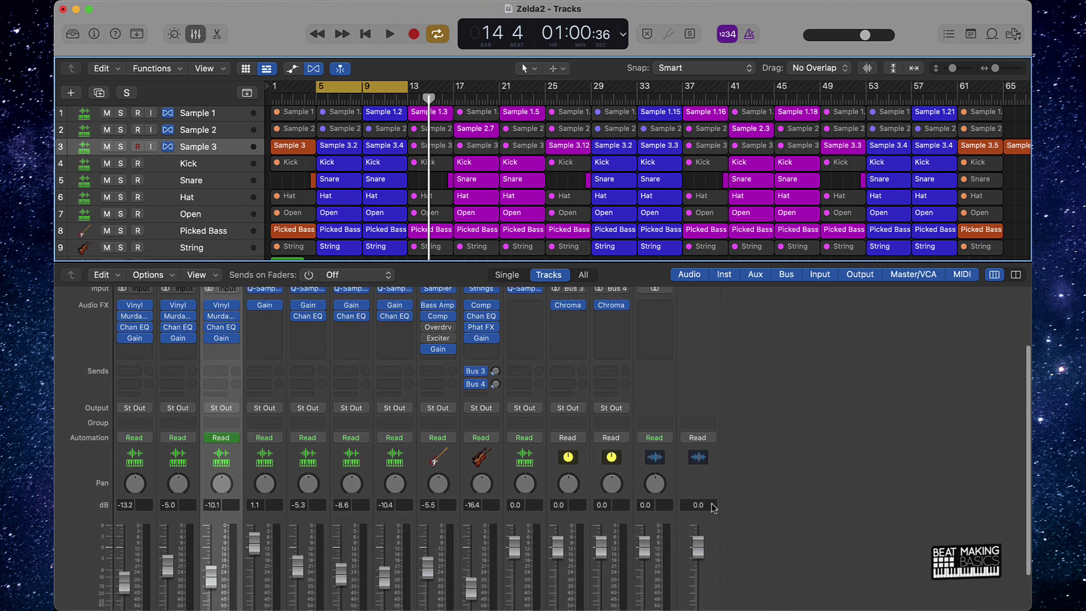
pyautogui.scroll(5, 659, 344)
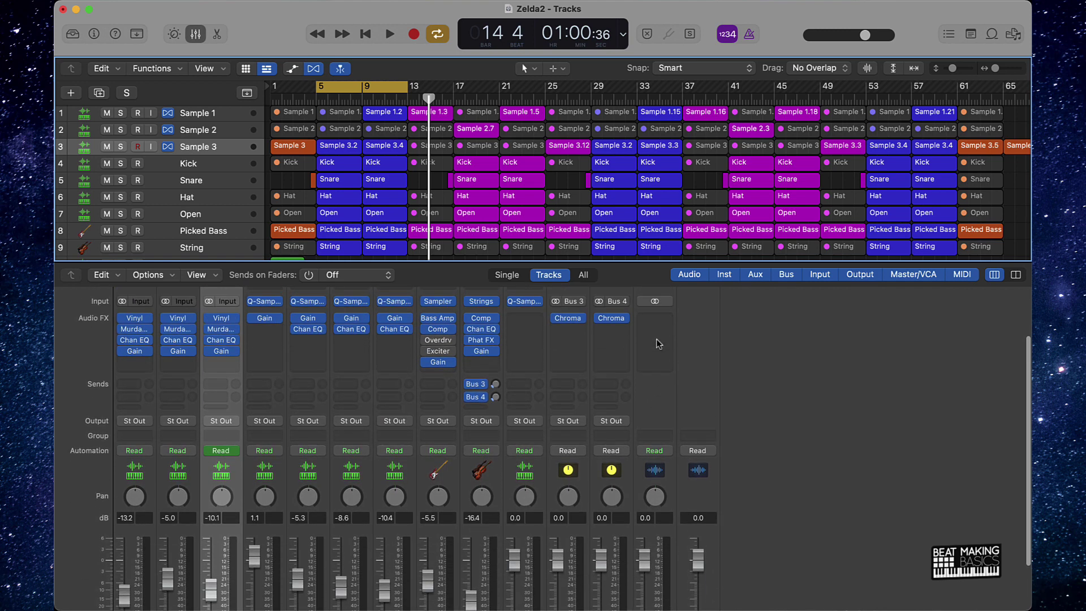
# Leave the Stereo Out effect slot empty and play the loop, peaking at -5.3 dB.
pyautogui.click(656, 331)
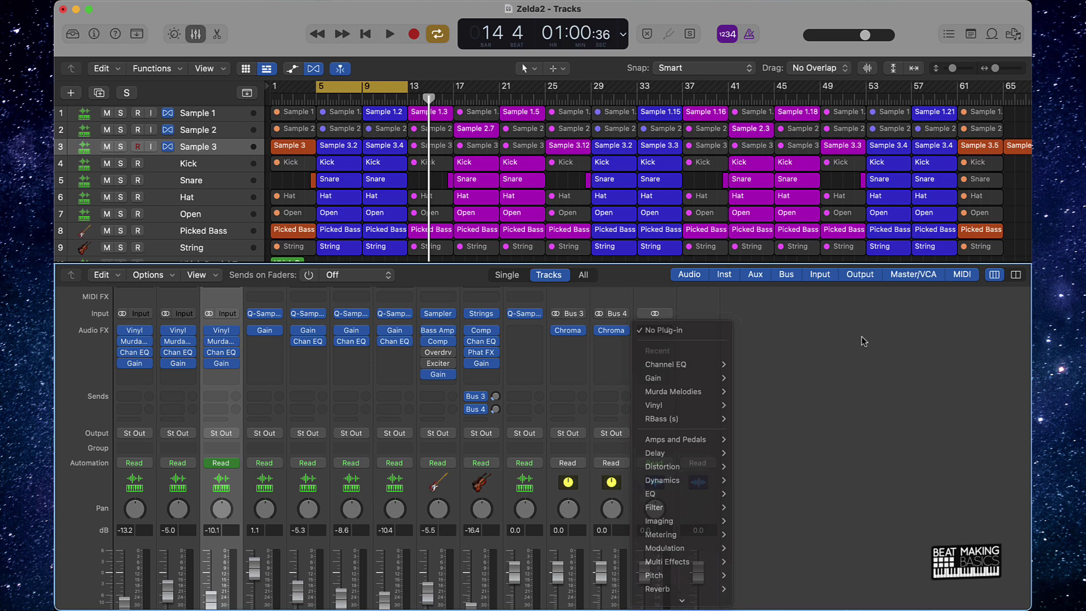
pyautogui.click(660, 332)
pyautogui.scroll(-6, 722, 396)
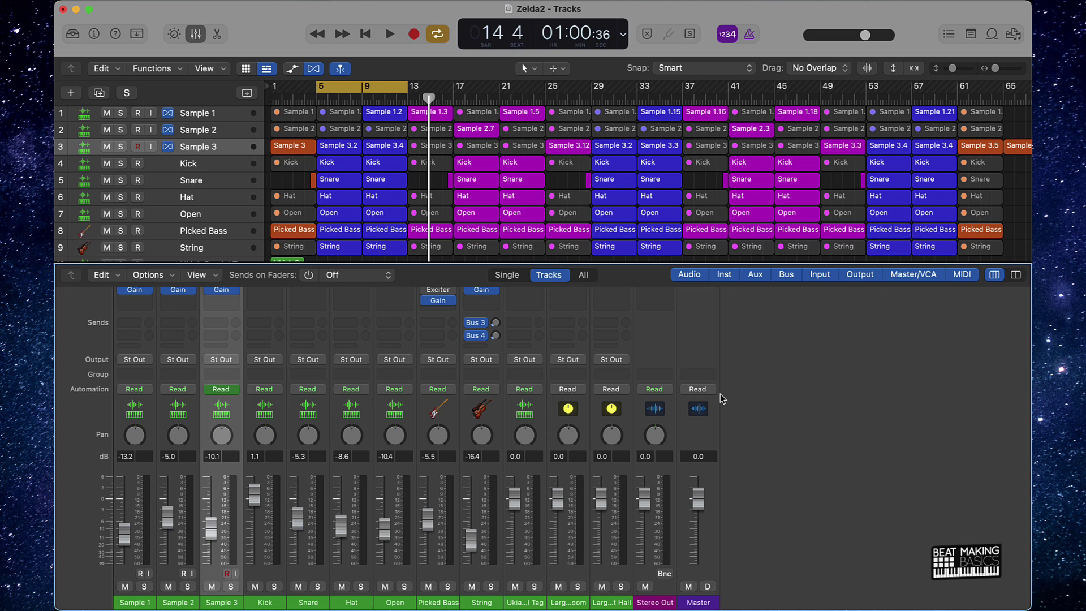
pyautogui.scroll(4, 721, 398)
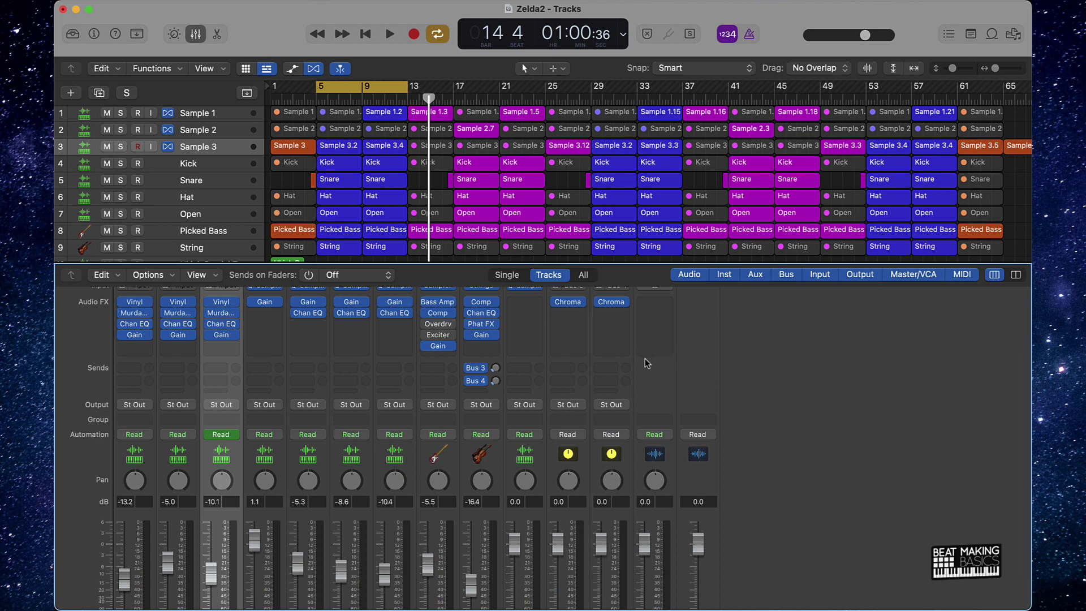
pyautogui.press('space')
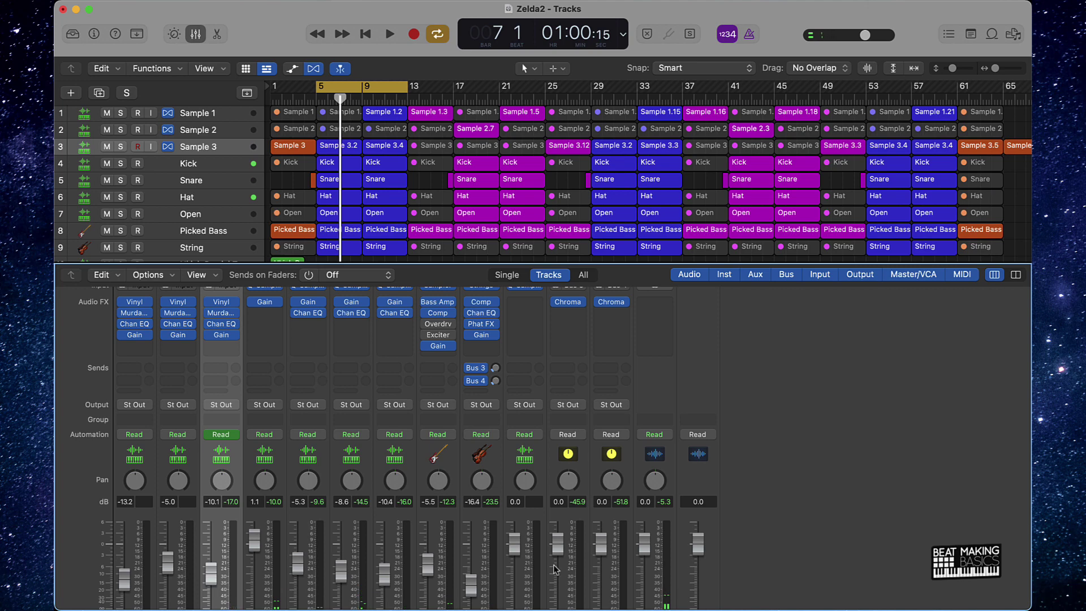
pyautogui.scroll(-3, 554, 568)
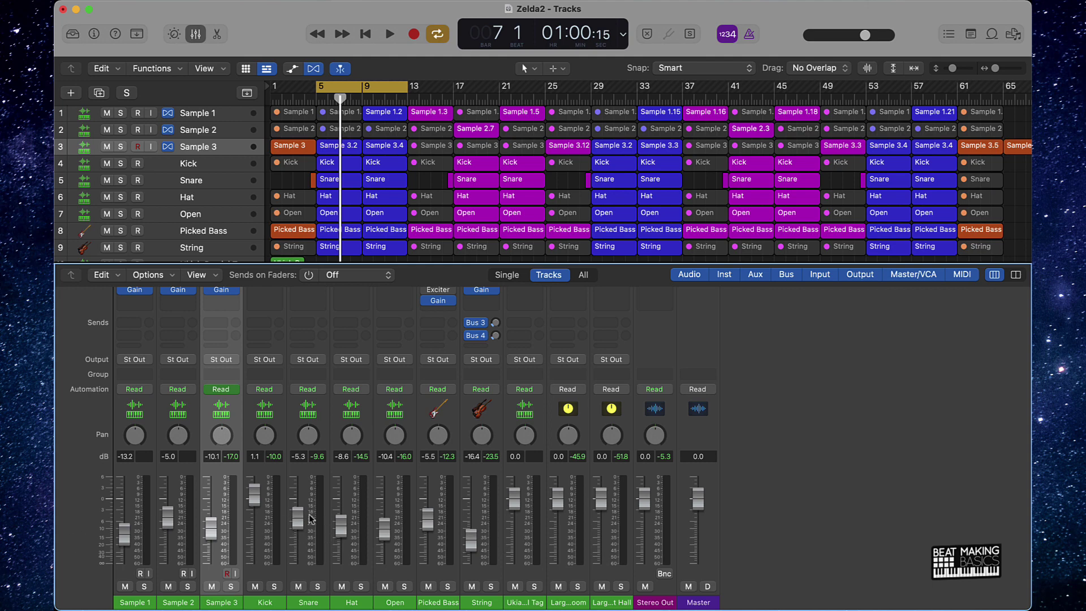
pyautogui.scroll(-2, 342, 498)
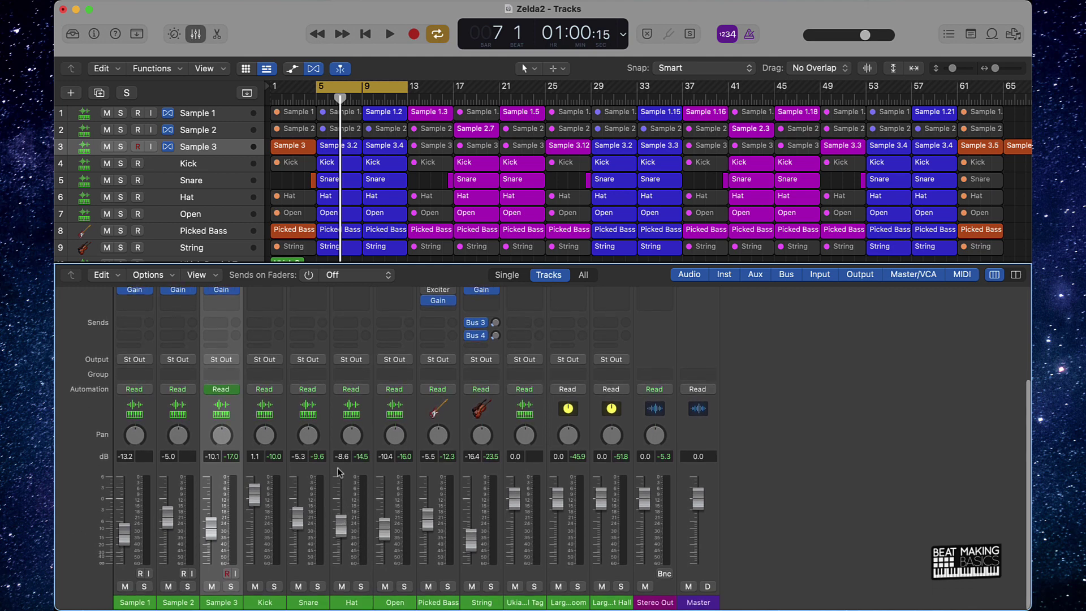
pyautogui.moveTo(352, 435); pyautogui.dragTo(351, 438)
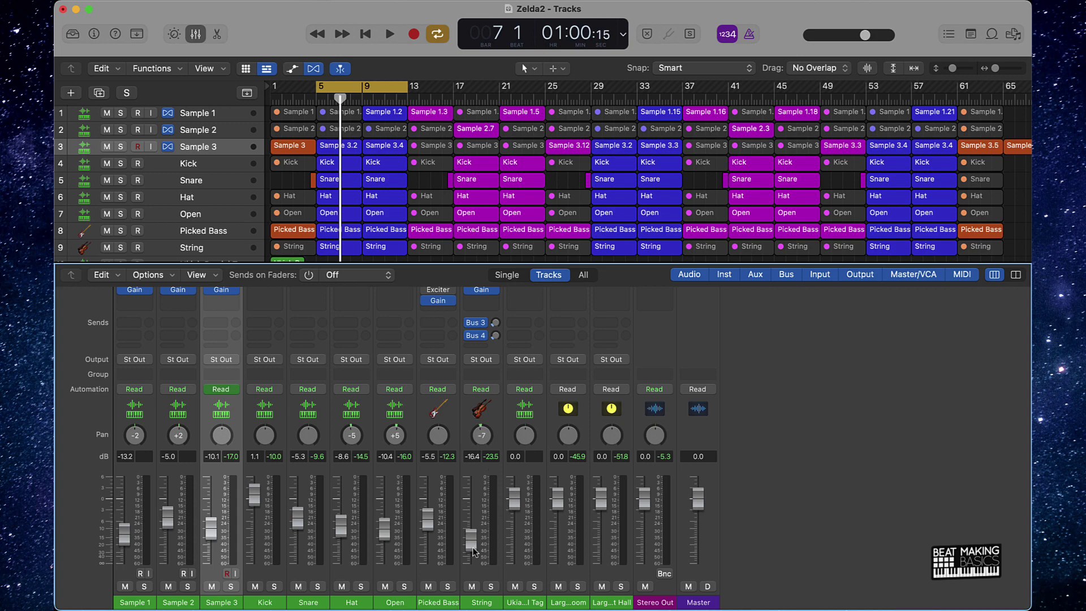
pyautogui.scroll(5, 452, 537)
pyautogui.scroll(-5, 405, 523)
pyautogui.scroll(3, 403, 498)
pyautogui.scroll(-3, 403, 509)
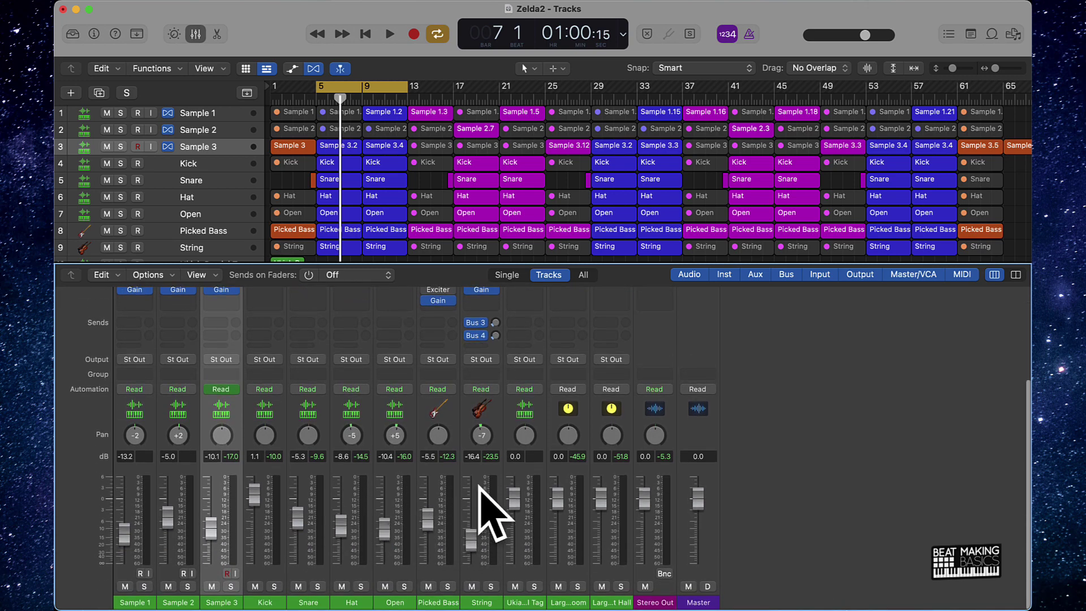
pyautogui.scroll(3, 455, 453)
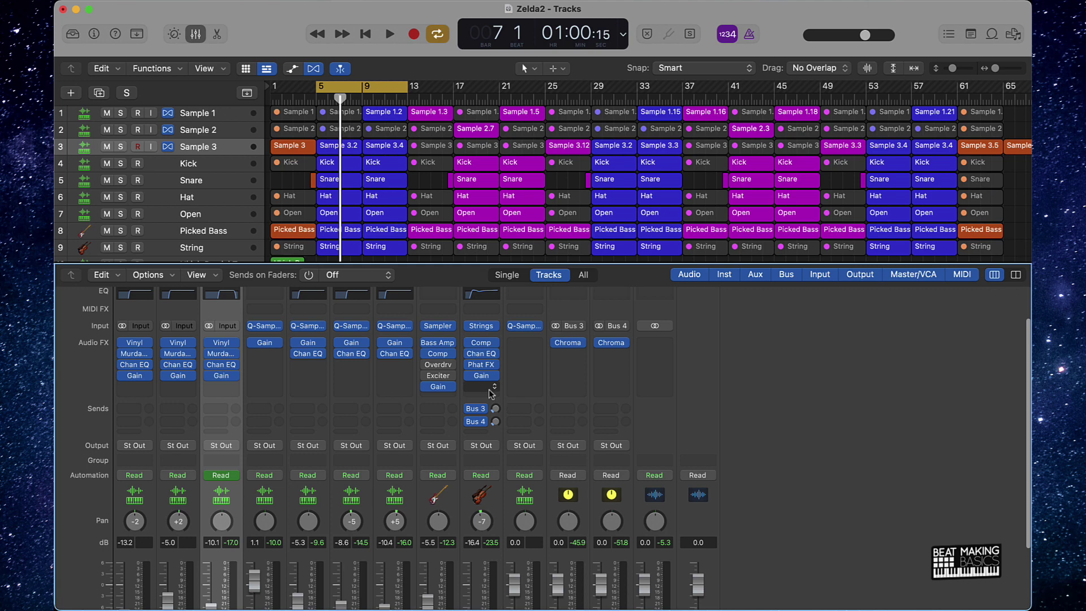
pyautogui.scroll(-3, 497, 431)
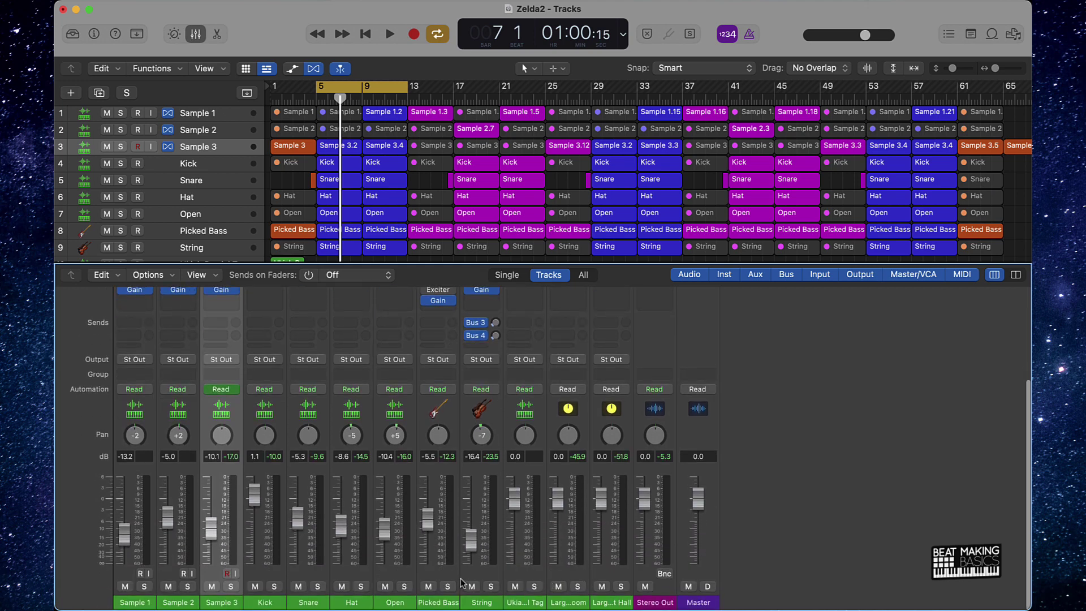
pyautogui.scroll(3, 473, 453)
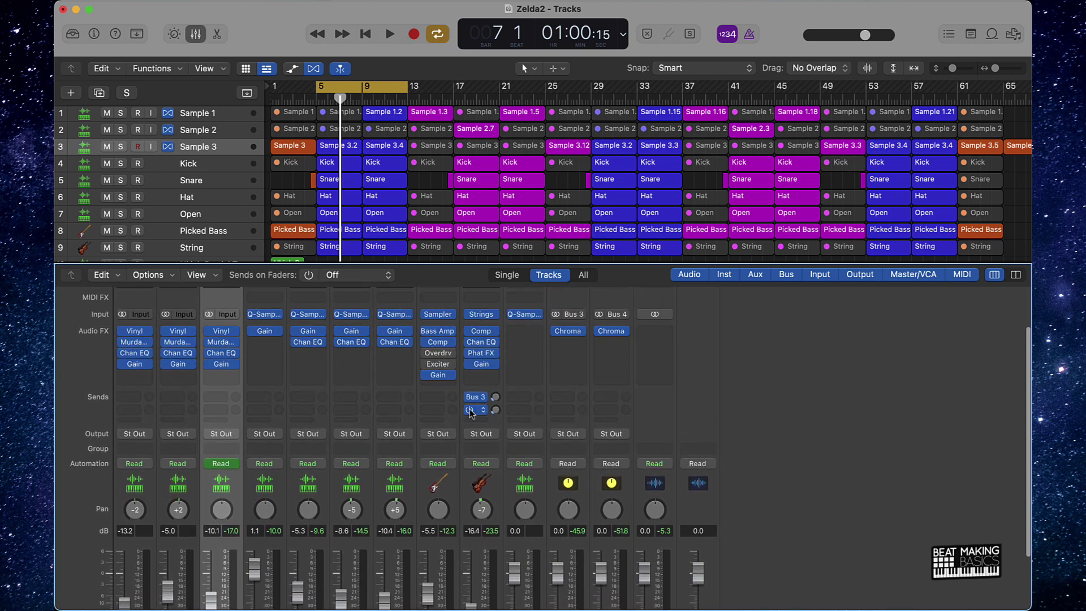
# Insert ValhallaRoom (Stereo) on String with 4.63 s decay and 54.8% depth.
pyautogui.click(470, 375)
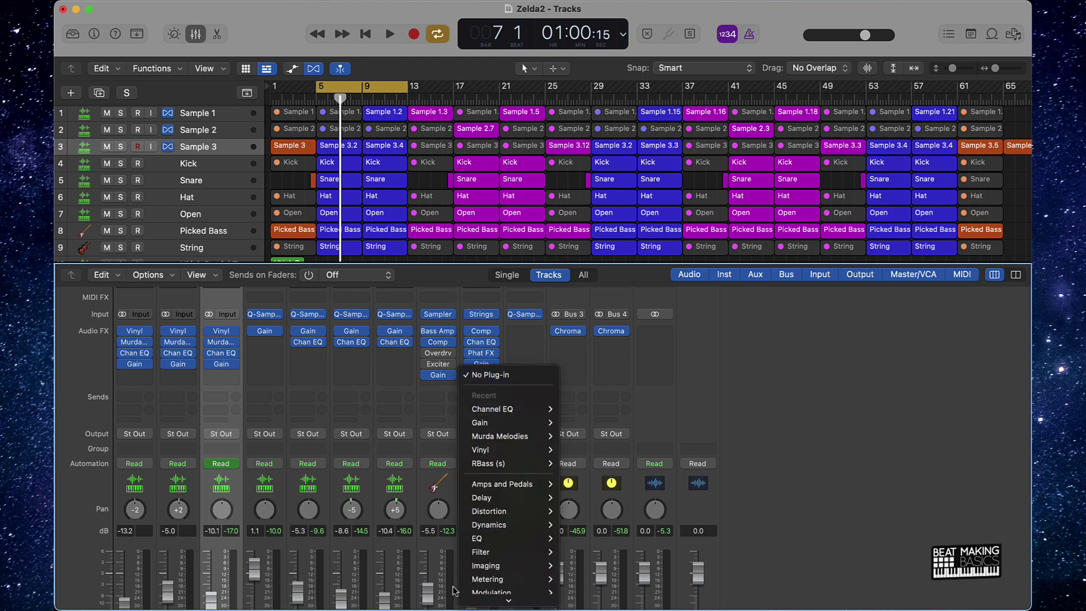
pyautogui.moveTo(505, 598)
pyautogui.moveTo(599, 571)
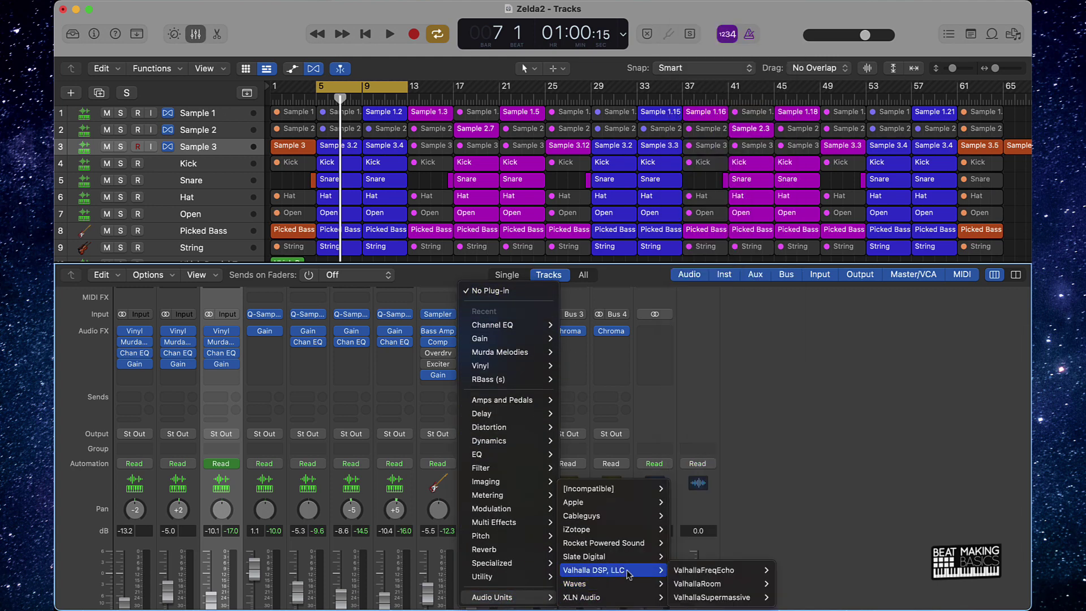
pyautogui.moveTo(723, 576)
pyautogui.click(789, 583)
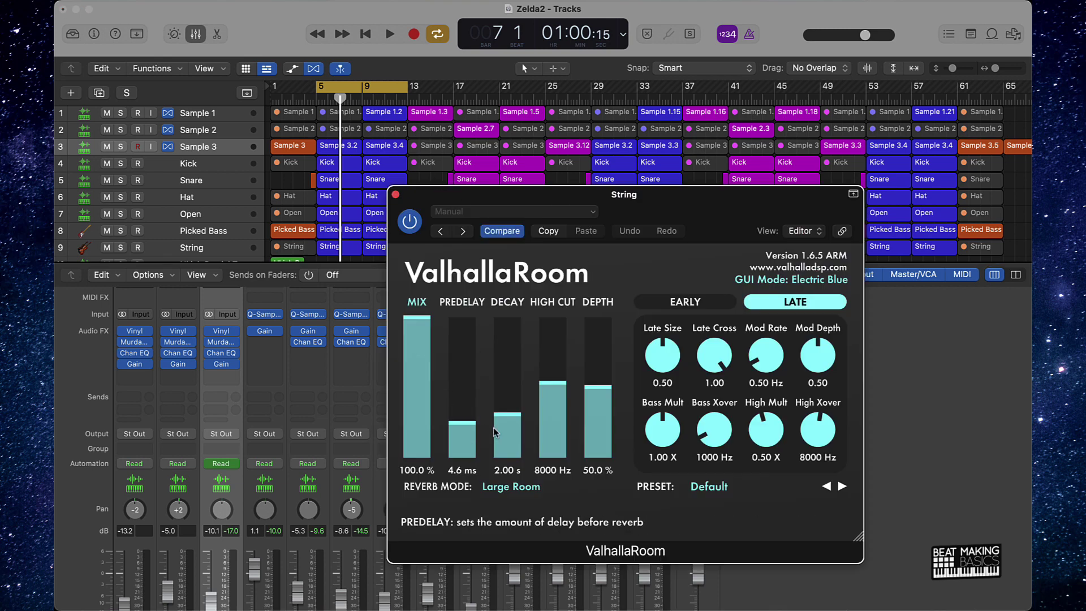
pyautogui.moveTo(493, 426); pyautogui.dragTo(498, 401)
pyautogui.moveTo(583, 381); pyautogui.dragTo(573, 376)
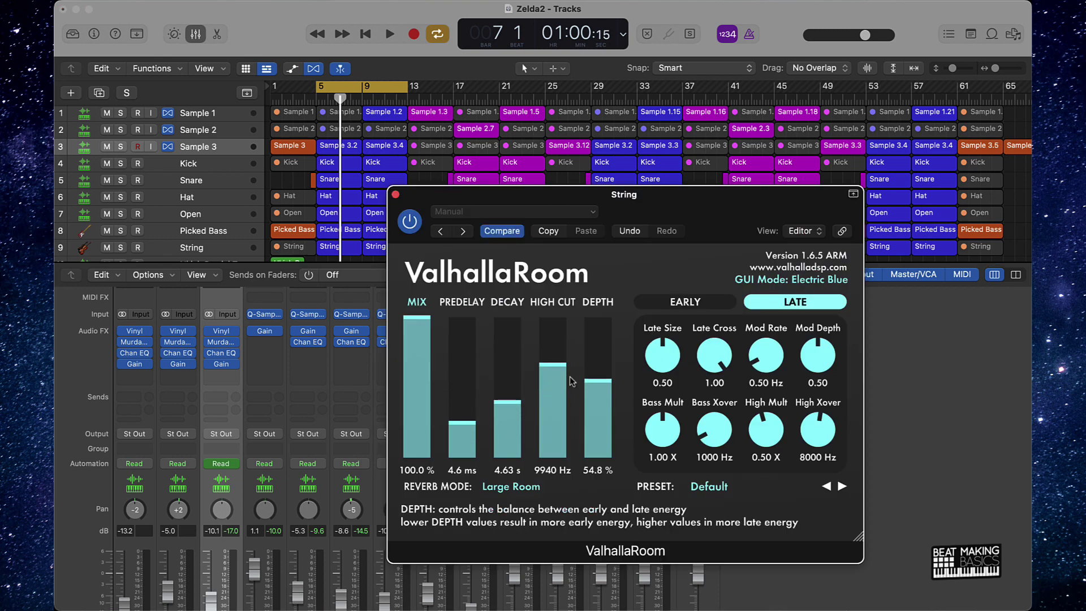
# Play the beat and settle the reverb at 6.07 s decay and 25.7% mix.
pyautogui.press('space')
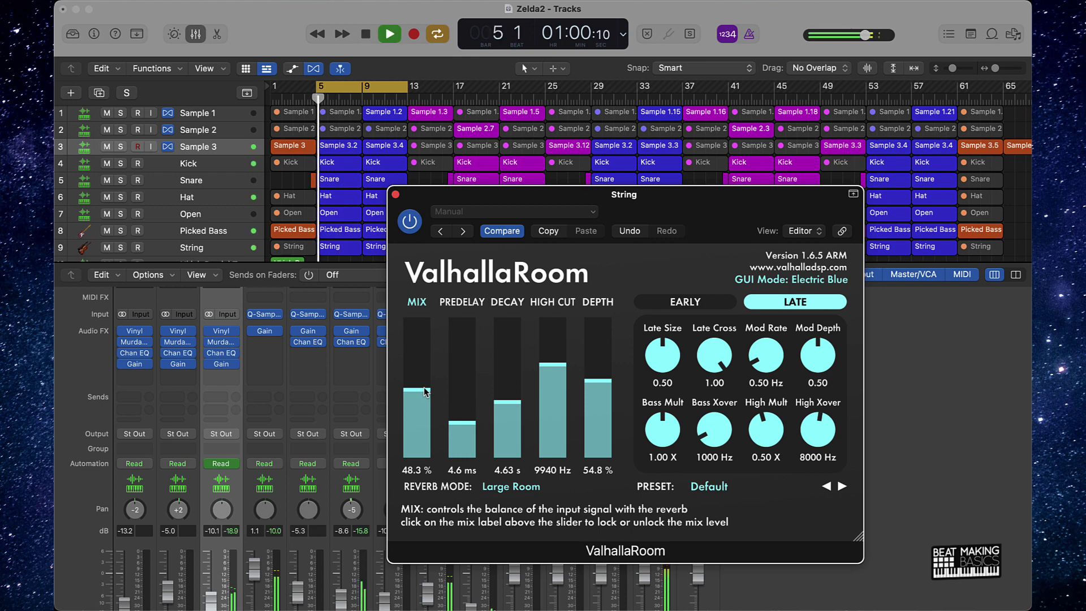
pyautogui.moveTo(425, 392); pyautogui.dragTo(419, 412)
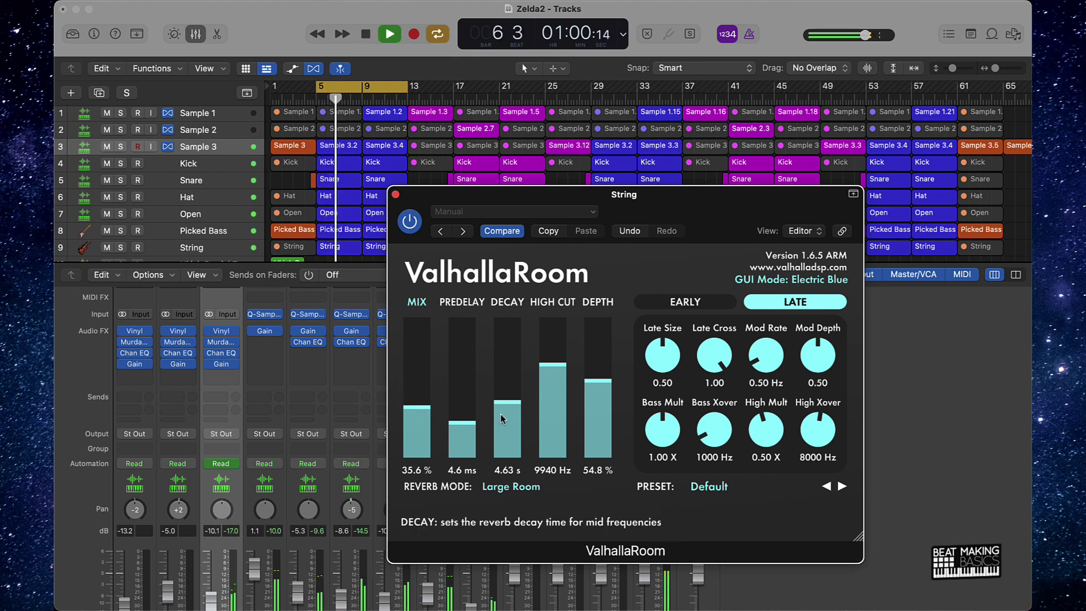
pyautogui.moveTo(507, 410); pyautogui.dragTo(508, 403)
pyautogui.moveTo(425, 425); pyautogui.dragTo(425, 439)
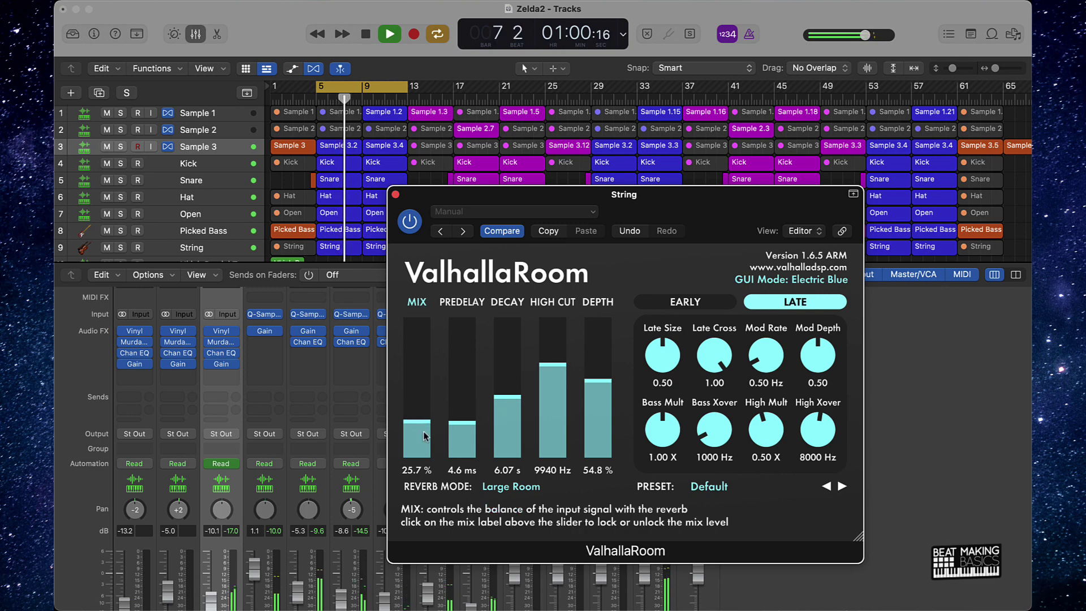
pyautogui.click(396, 195)
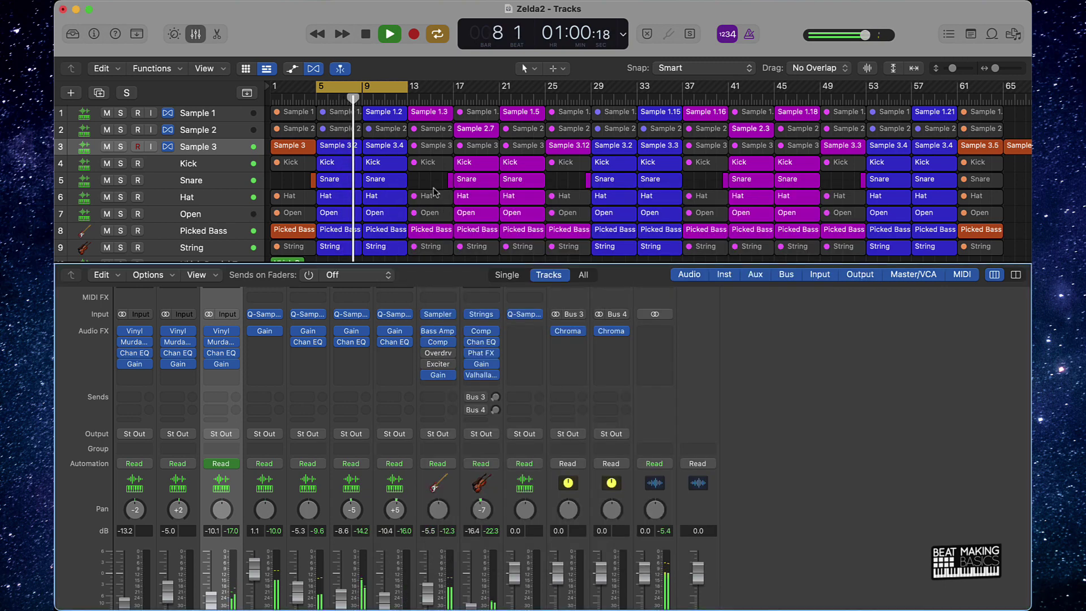
# Set String to about -13 dB and pan -5, auditioning it soloed and unsoloed.
pyautogui.scroll(-3, 426, 231)
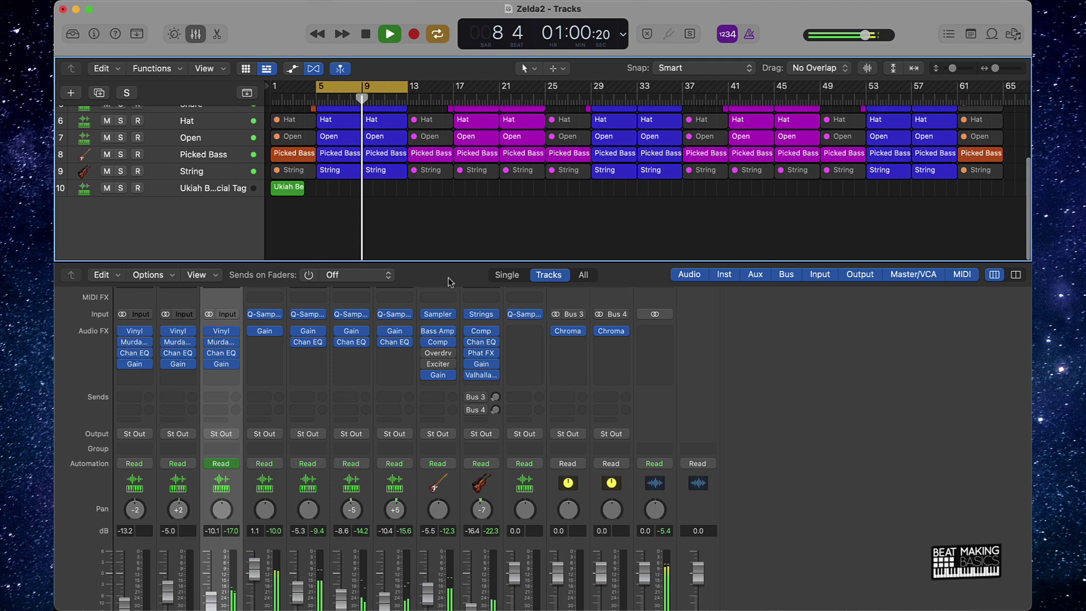
pyautogui.scroll(-3, 473, 532)
pyautogui.moveTo(472, 532); pyautogui.dragTo(473, 523)
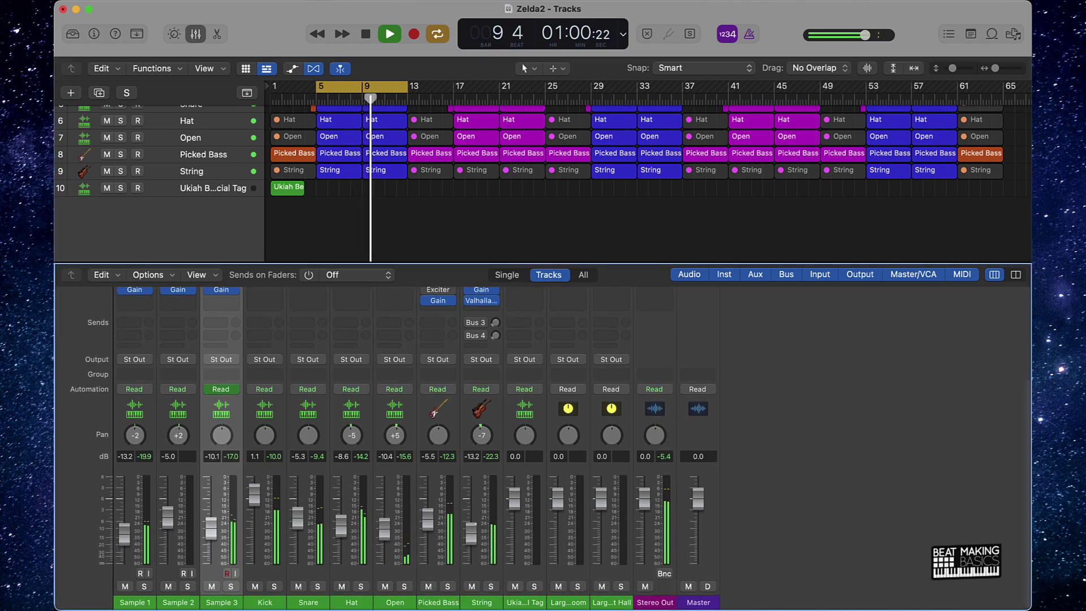
pyautogui.moveTo(487, 428); pyautogui.dragTo(491, 592)
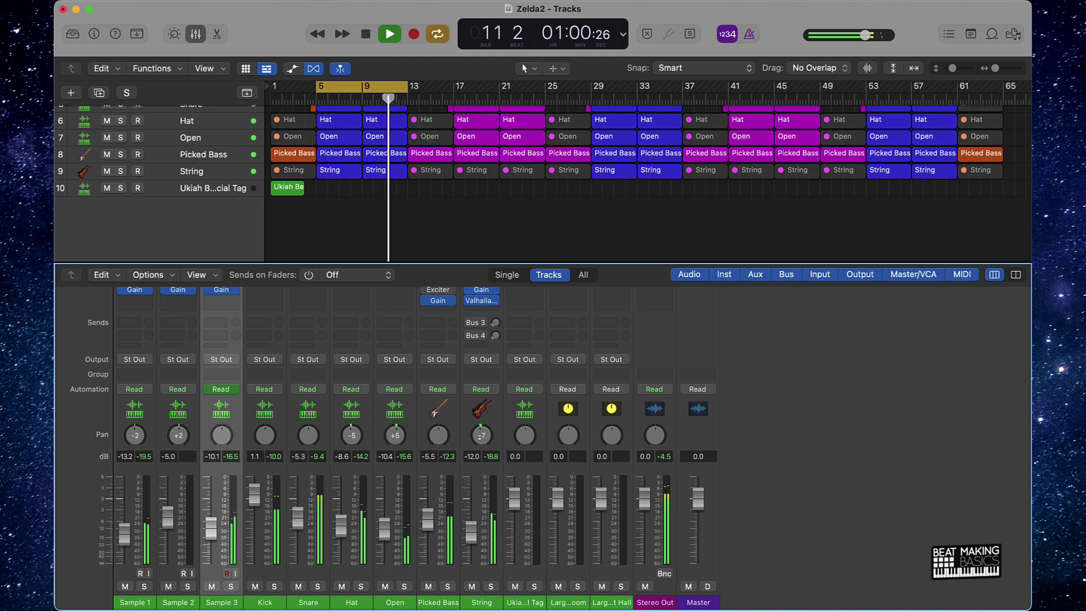
pyautogui.click(490, 589)
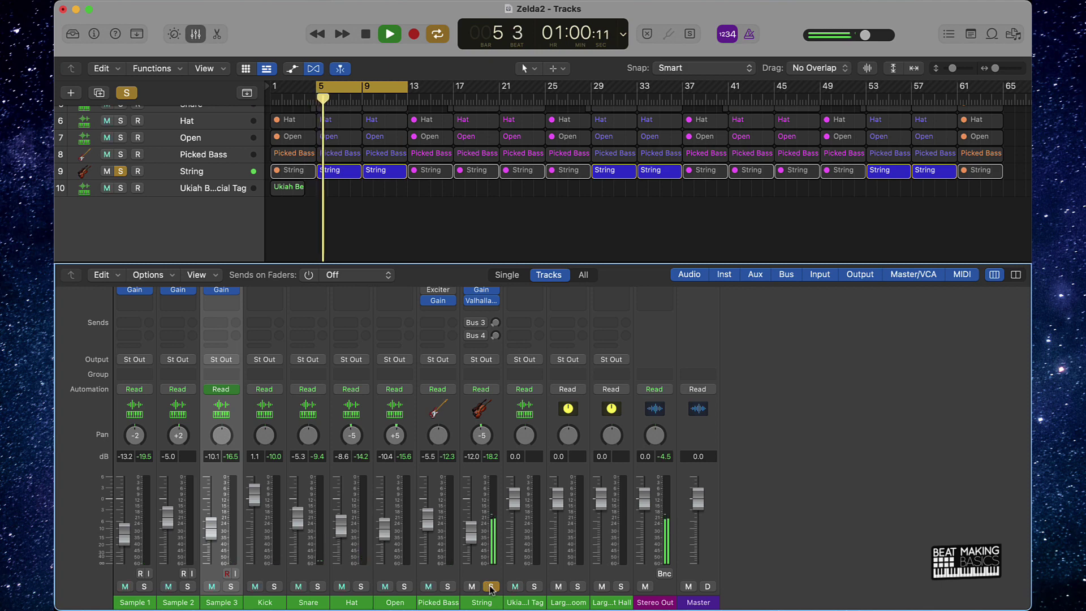
pyautogui.click(491, 586)
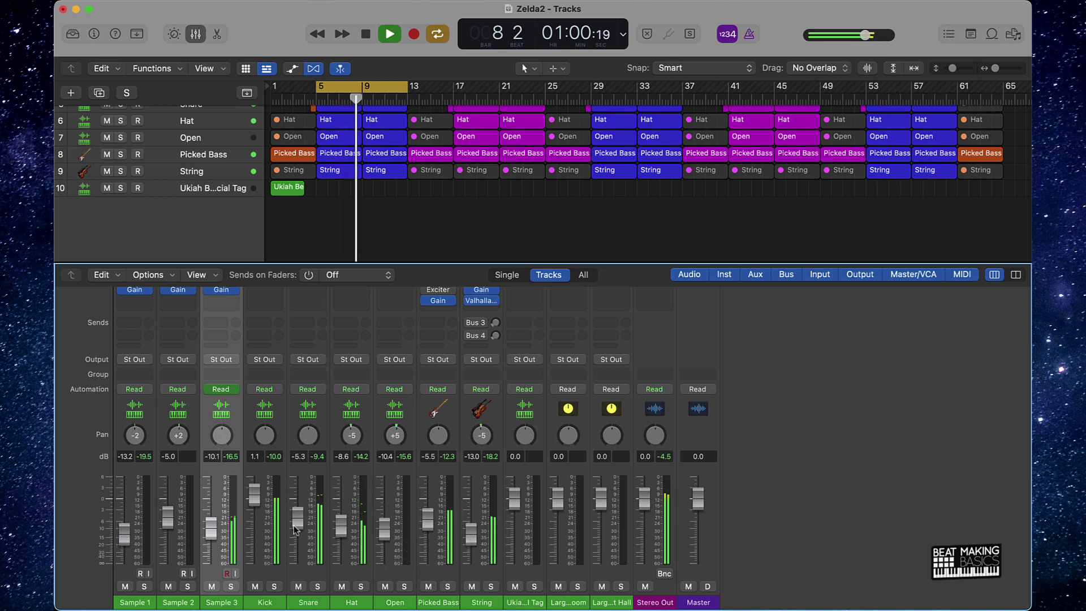
# Select the Kick strip, stop playback, and briefly reopen String's ValhallaRoom reverb.
pyautogui.click(261, 509)
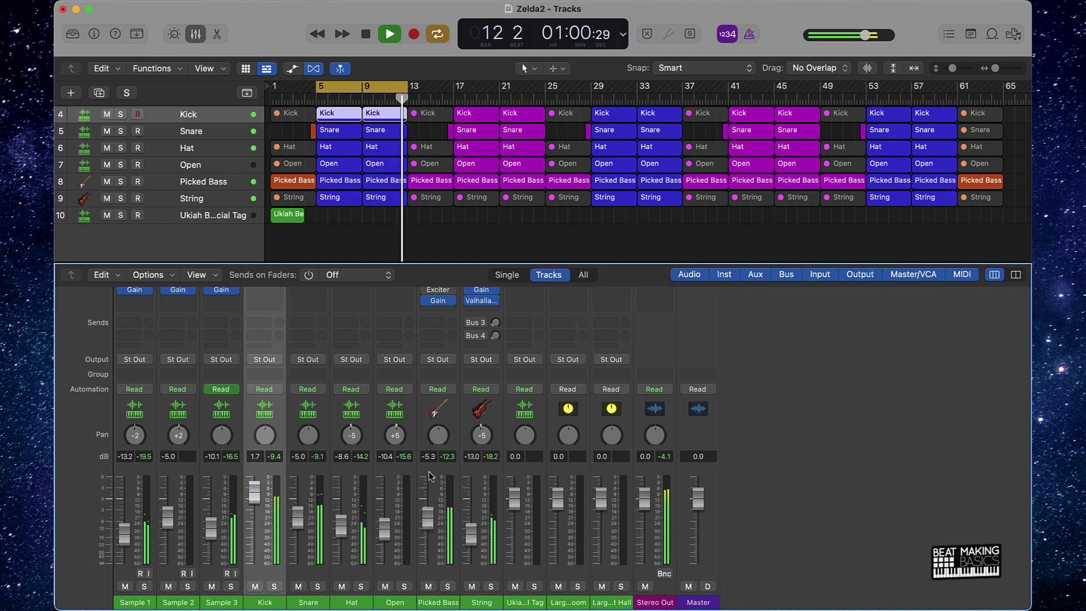
pyautogui.press('space')
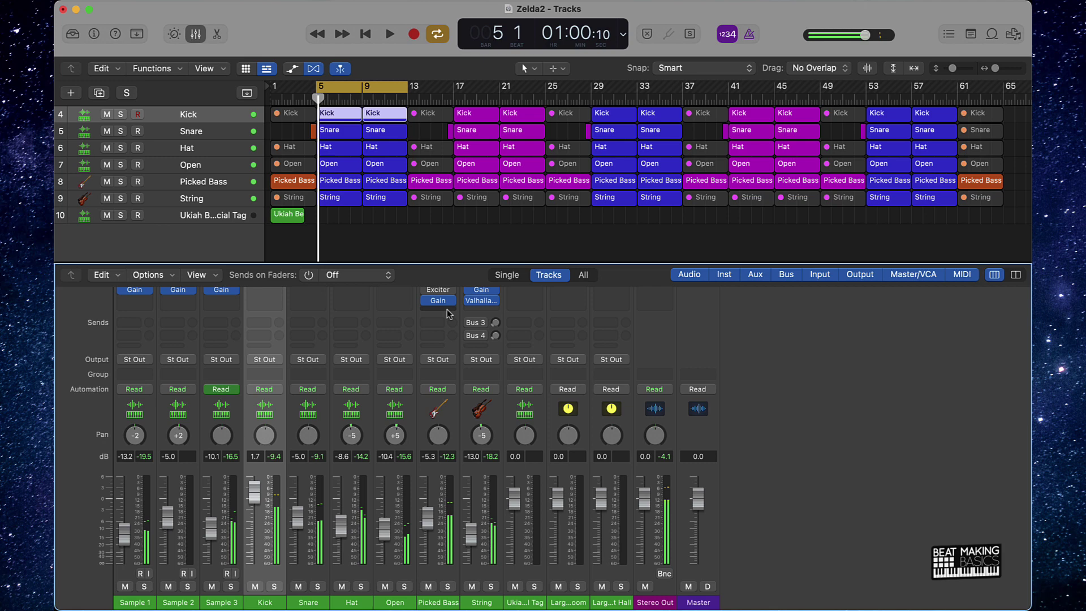
pyautogui.scroll(4, 447, 420)
pyautogui.scroll(-3, 447, 420)
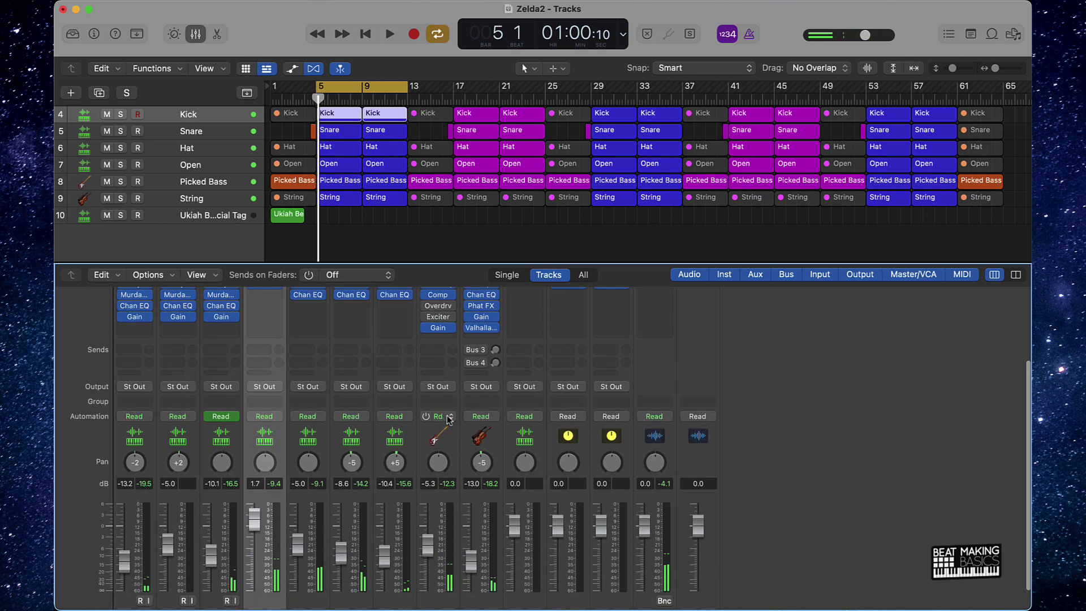
pyautogui.click(482, 352)
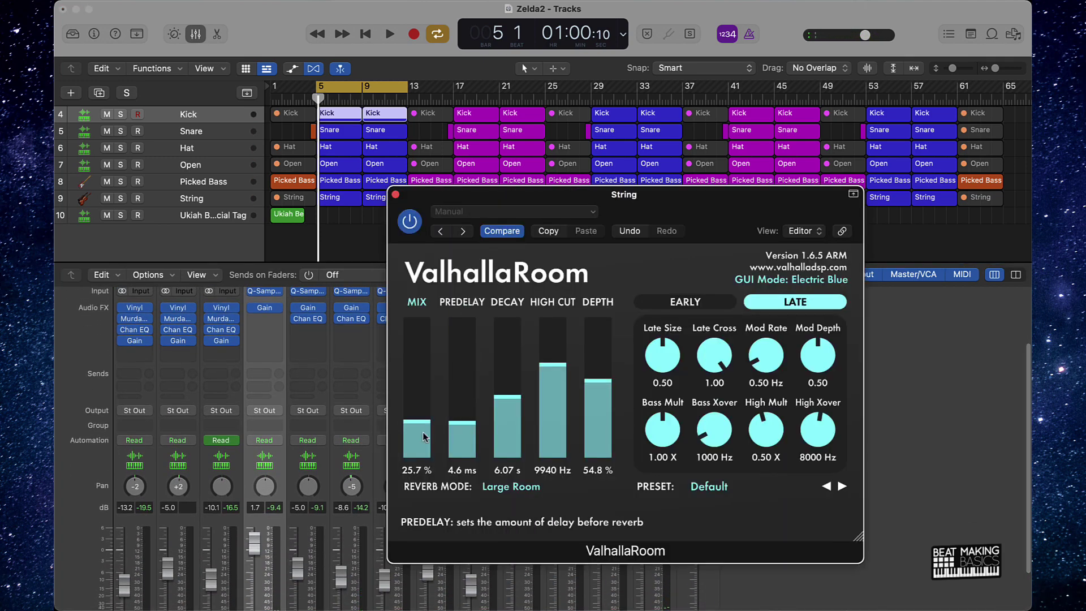
pyautogui.click(395, 194)
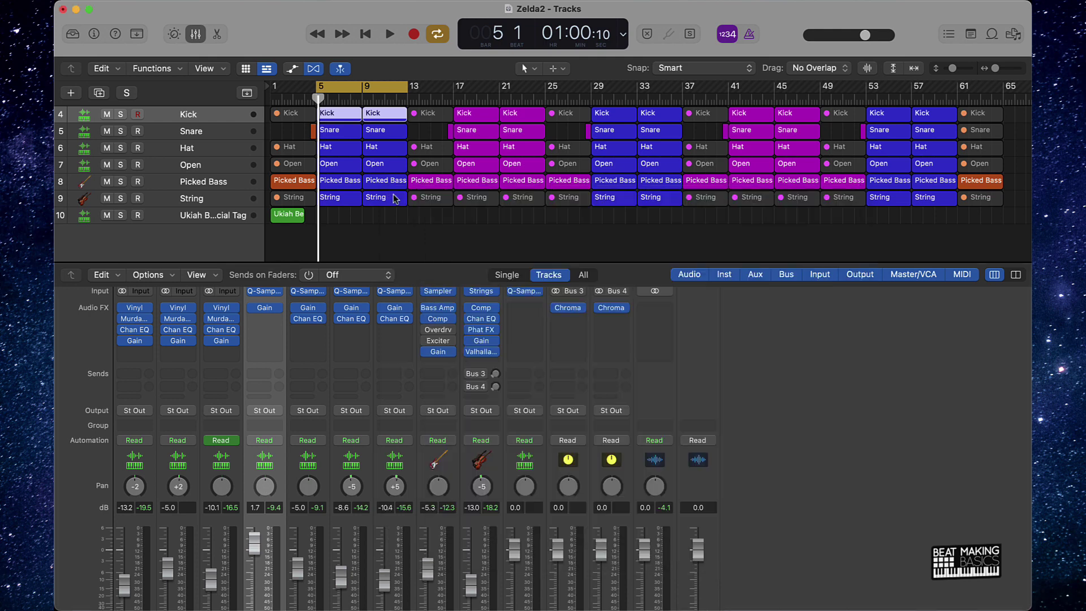
# Insert Waves RBass (stereo) after the Gain effect on Picked Bass.
pyautogui.click(447, 365)
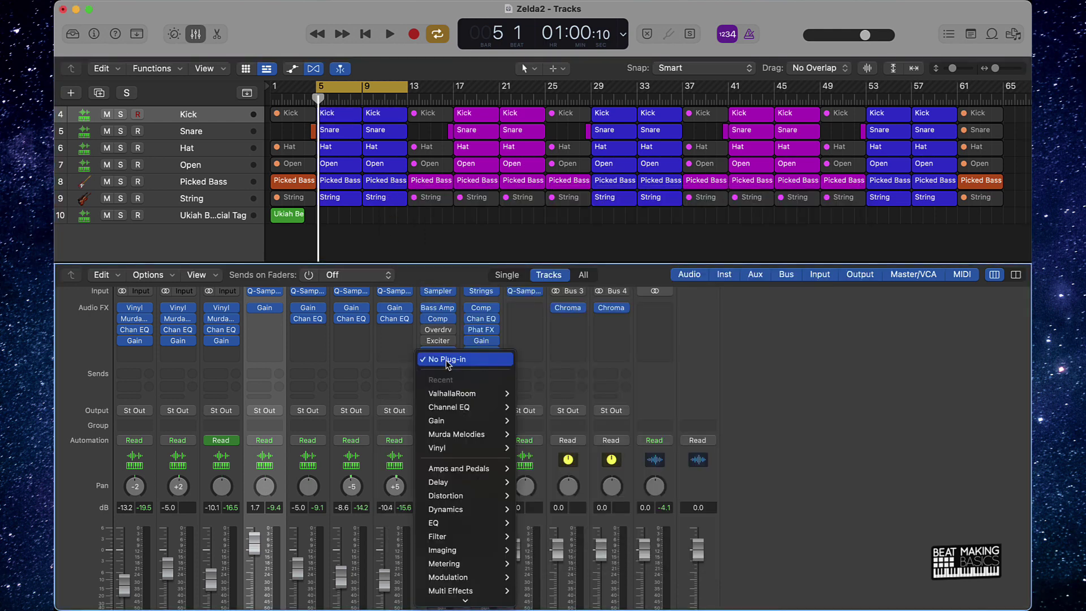
pyautogui.moveTo(468, 597)
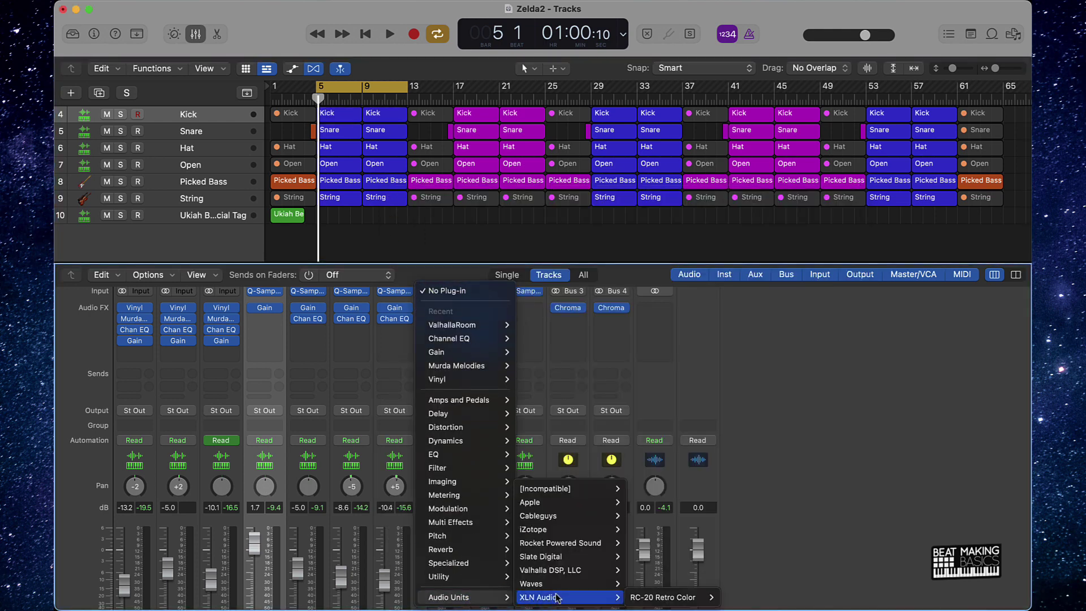
pyautogui.moveTo(563, 589)
pyautogui.scroll(-15, 667, 447)
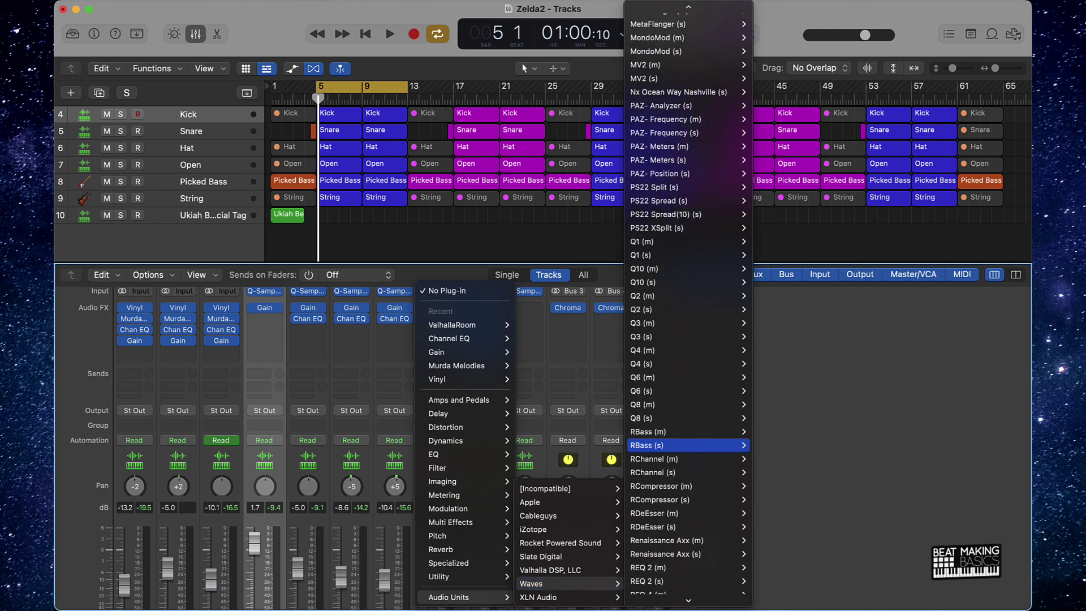
pyautogui.scroll(-3, 667, 451)
pyautogui.moveTo(663, 447)
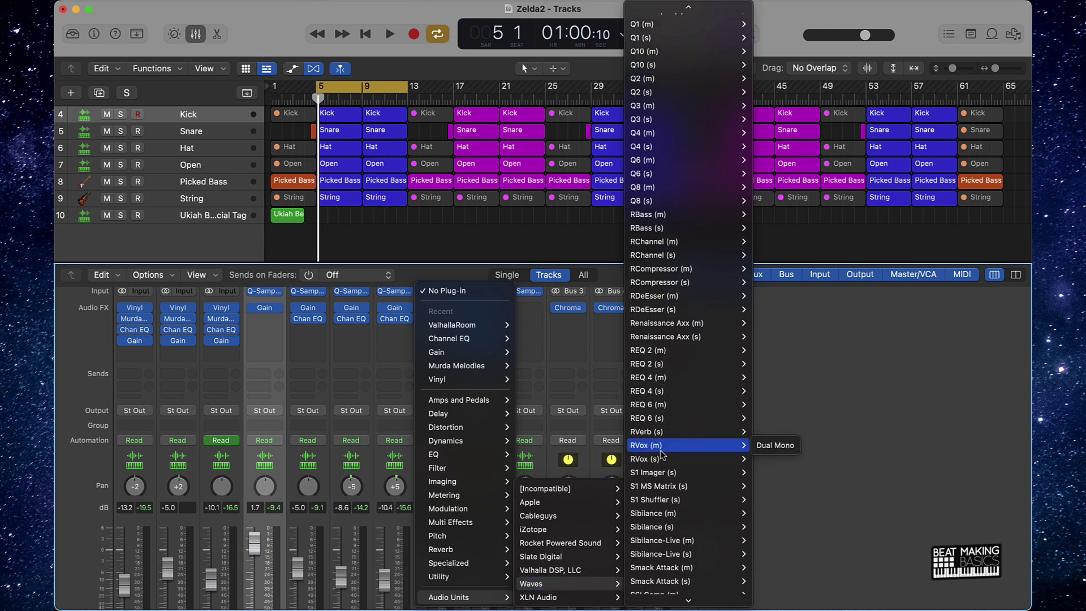
pyautogui.click(668, 228)
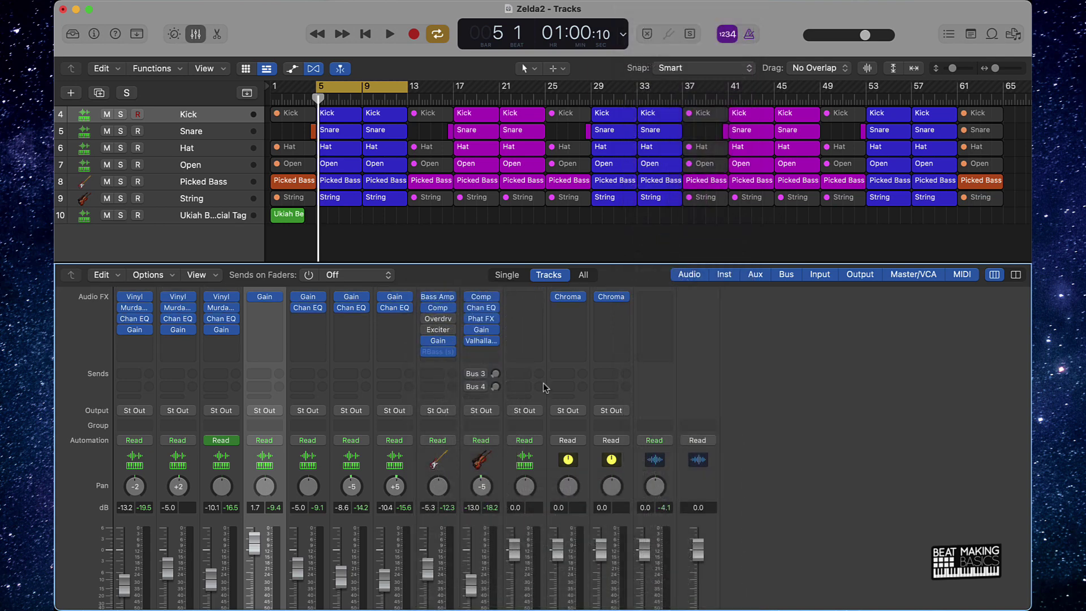
# Enlarge the mixer to show input and effect rows, and bypass RBass on Picked Bass.
pyautogui.scroll(-2, 545, 387)
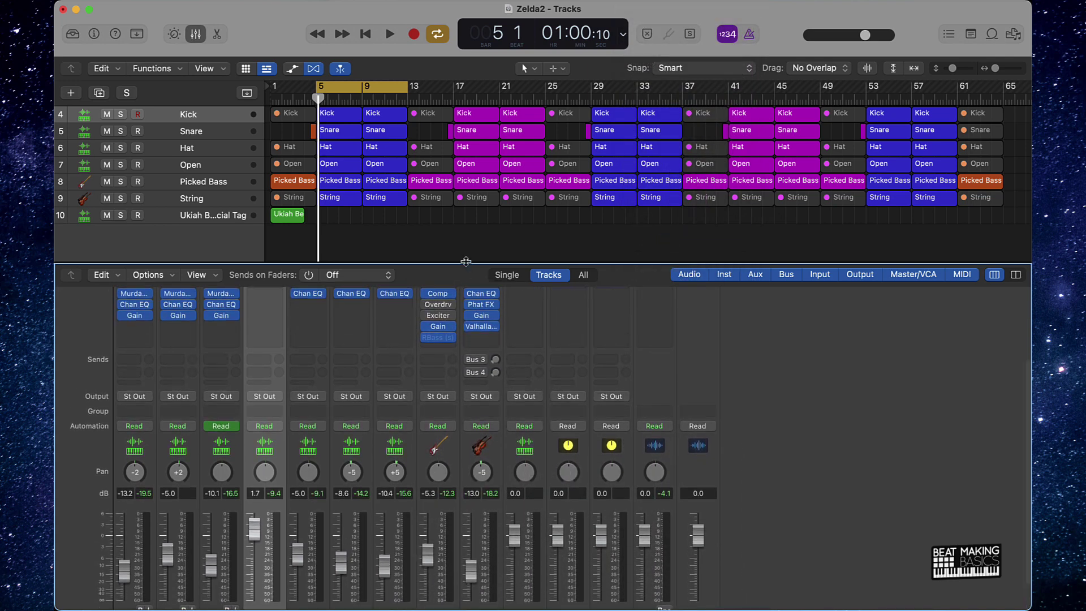
pyautogui.moveTo(465, 262); pyautogui.dragTo(465, 214)
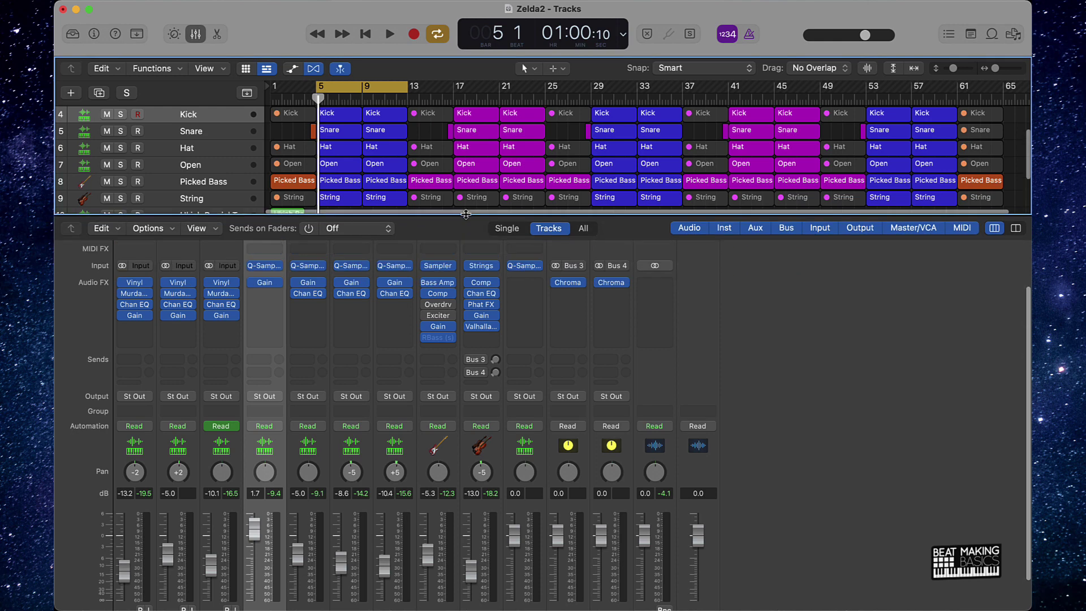
pyautogui.click(426, 337)
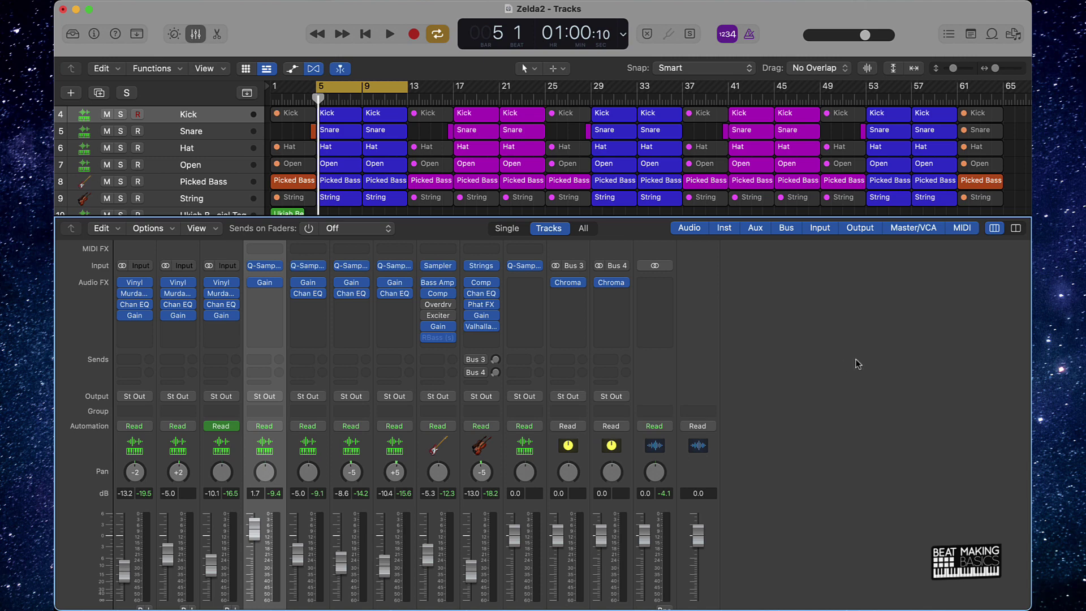
pyautogui.click(835, 363)
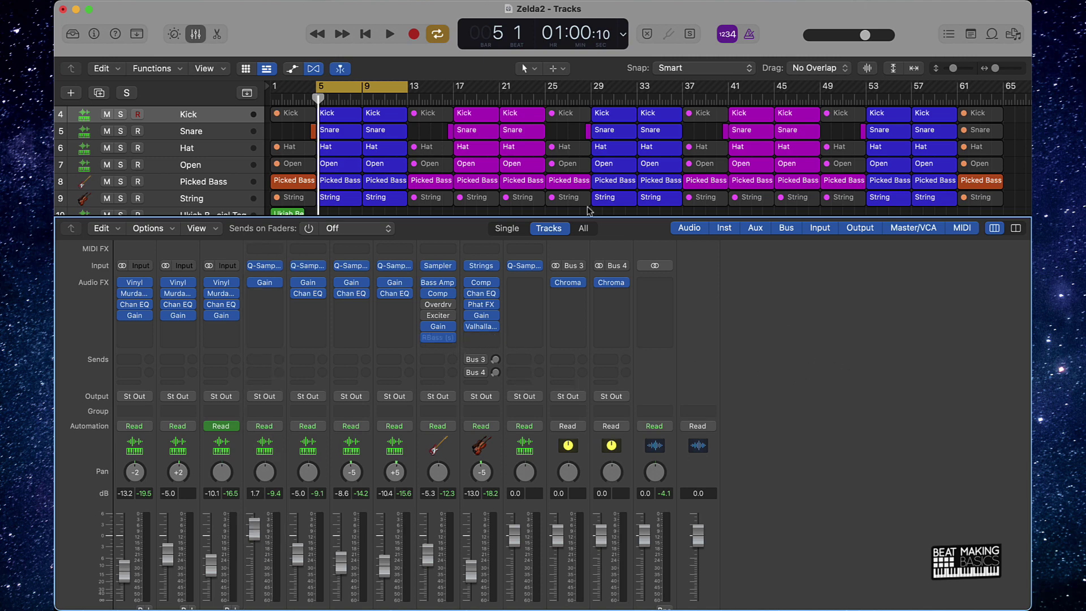
pyautogui.scroll(-2, 517, 175)
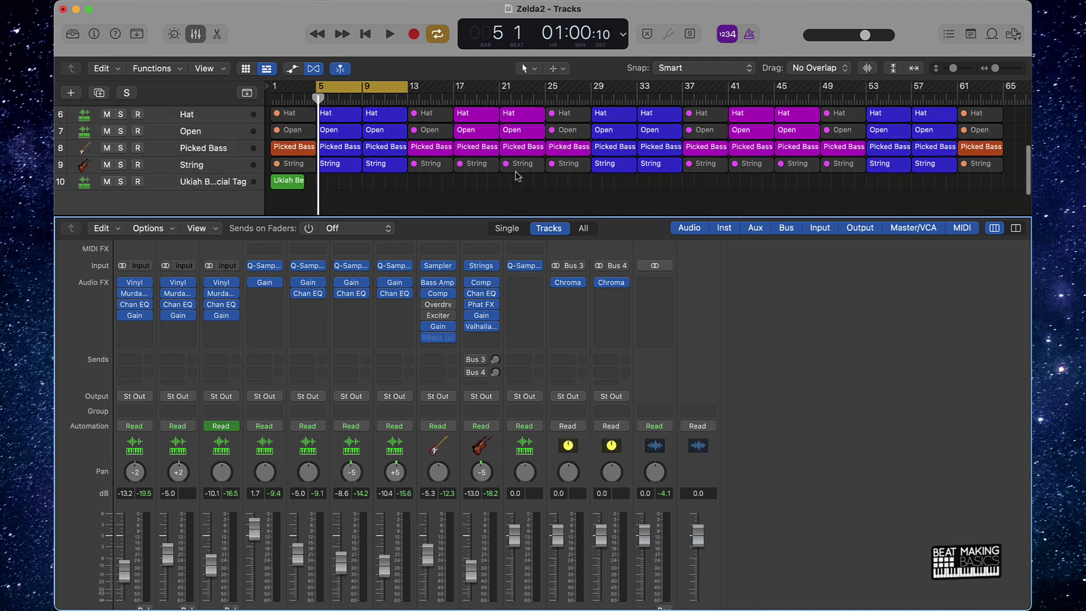
# Lower Picked Bass's RBass frequency from 80 to 77 during playback, then stop and close it.
pyautogui.click(451, 338)
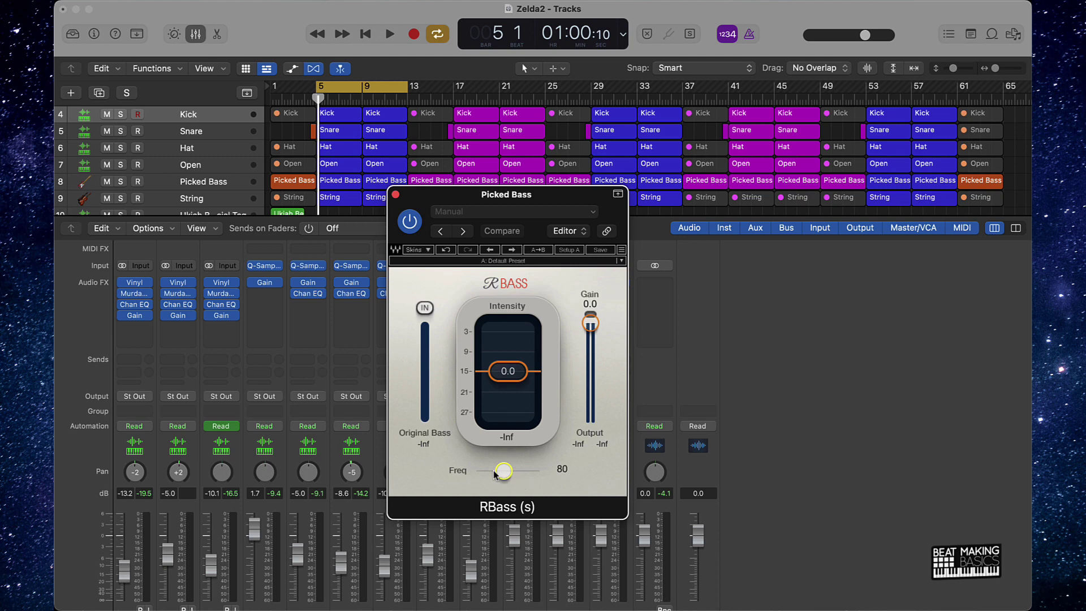
pyautogui.press('space')
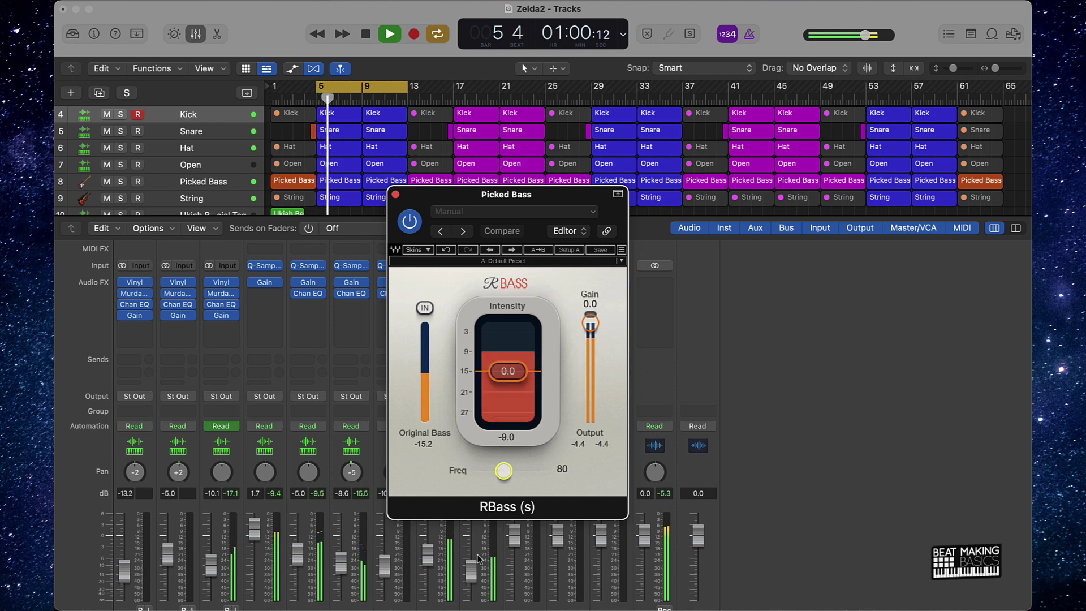
pyautogui.moveTo(535, 188); pyautogui.dragTo(700, 111)
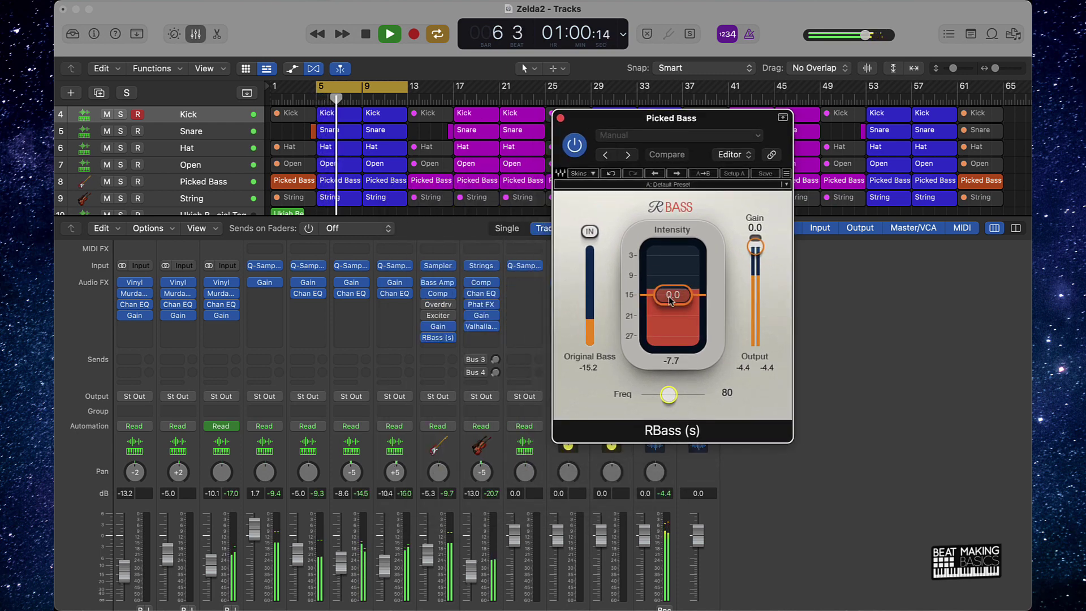
pyautogui.moveTo(668, 394); pyautogui.dragTo(668, 395)
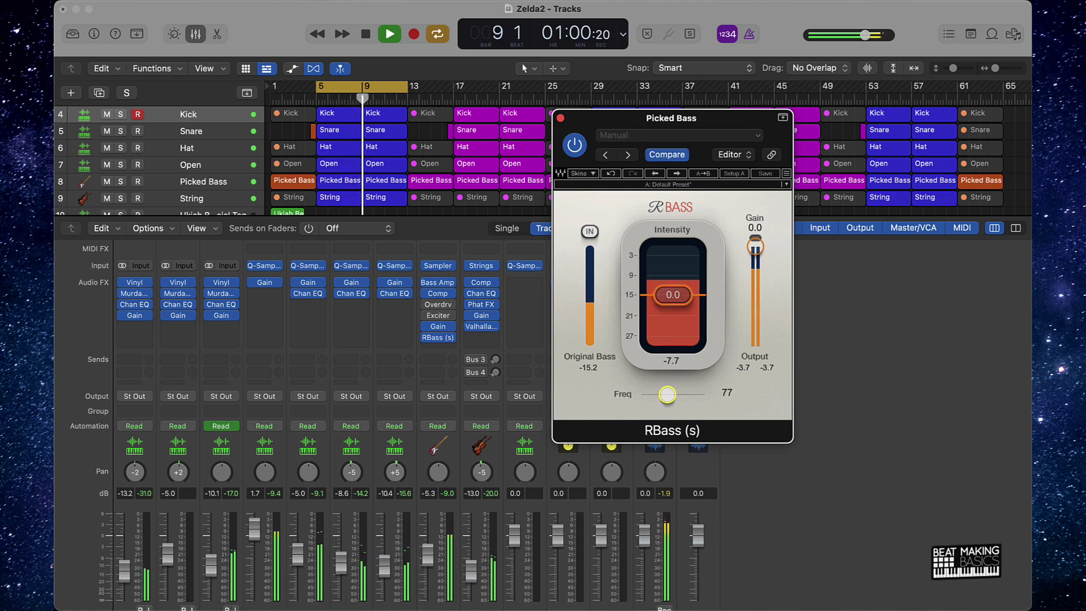
pyautogui.scroll(-2, 455, 539)
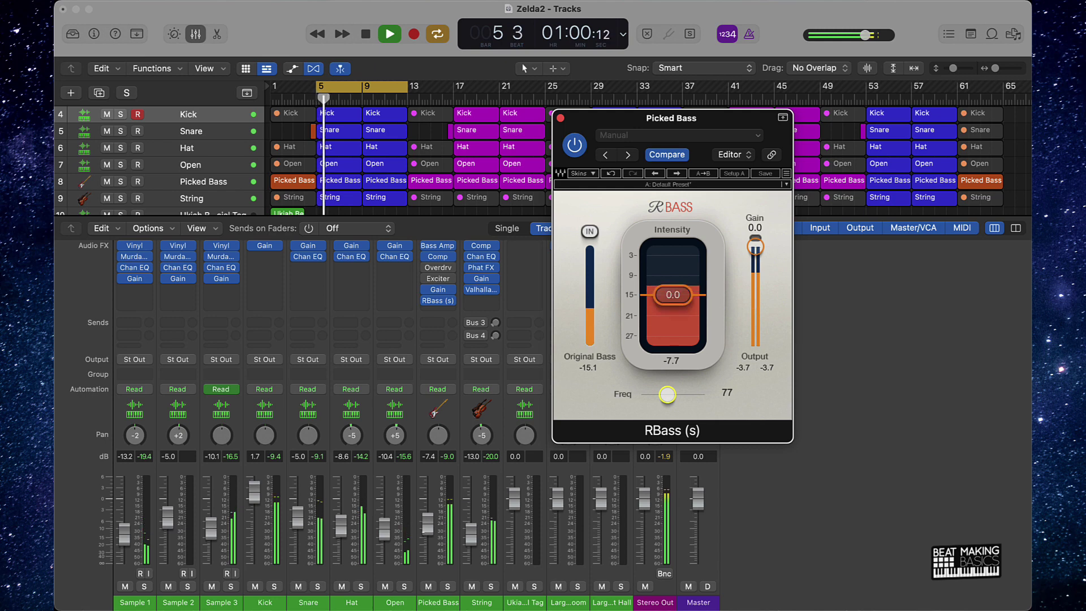
pyautogui.click(425, 535)
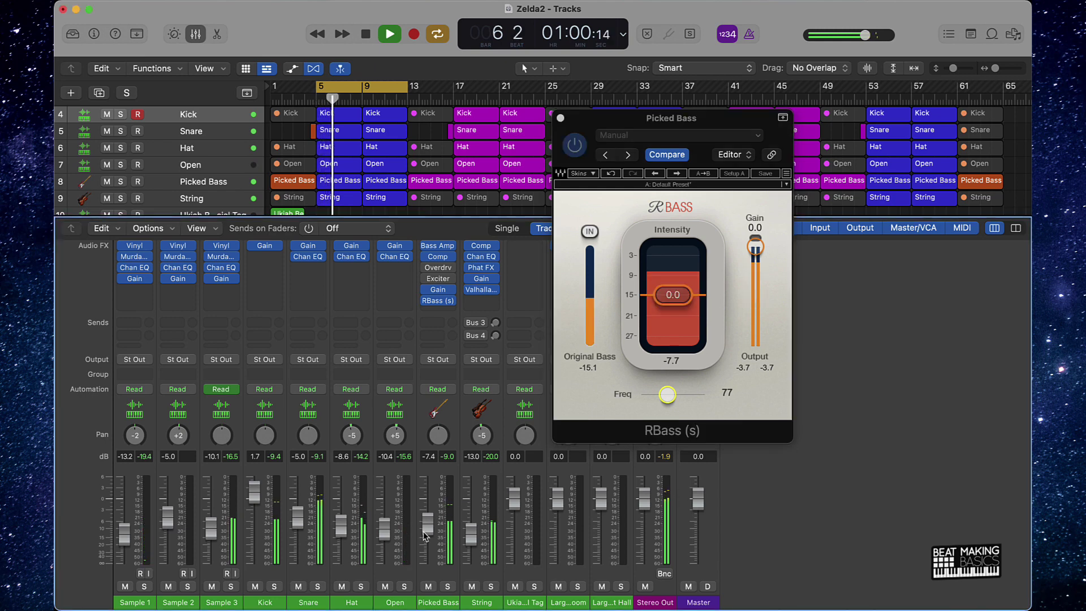
pyautogui.press('space')
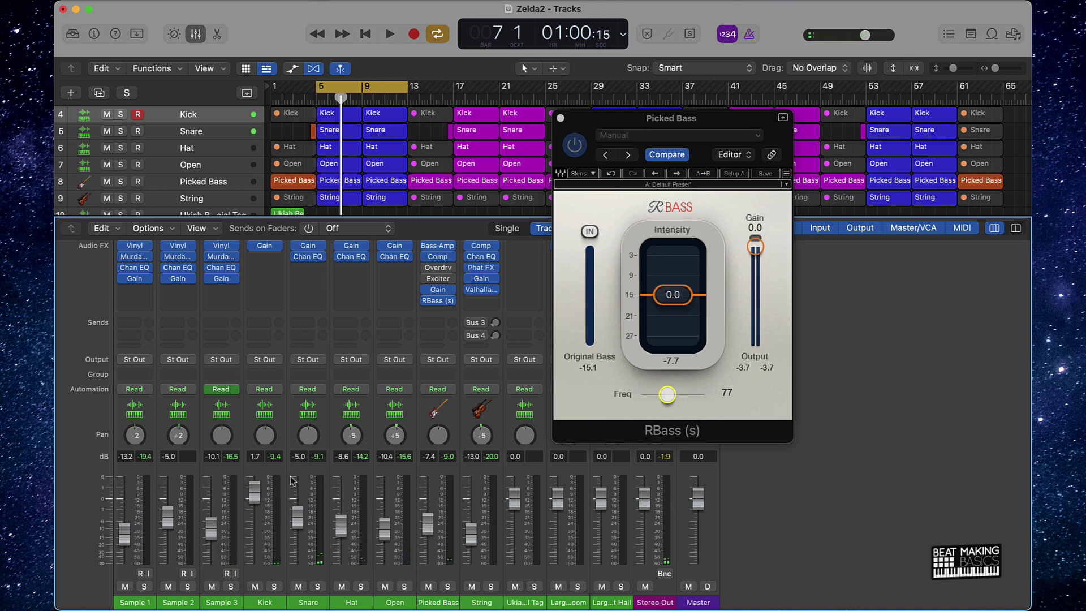
pyautogui.click(561, 119)
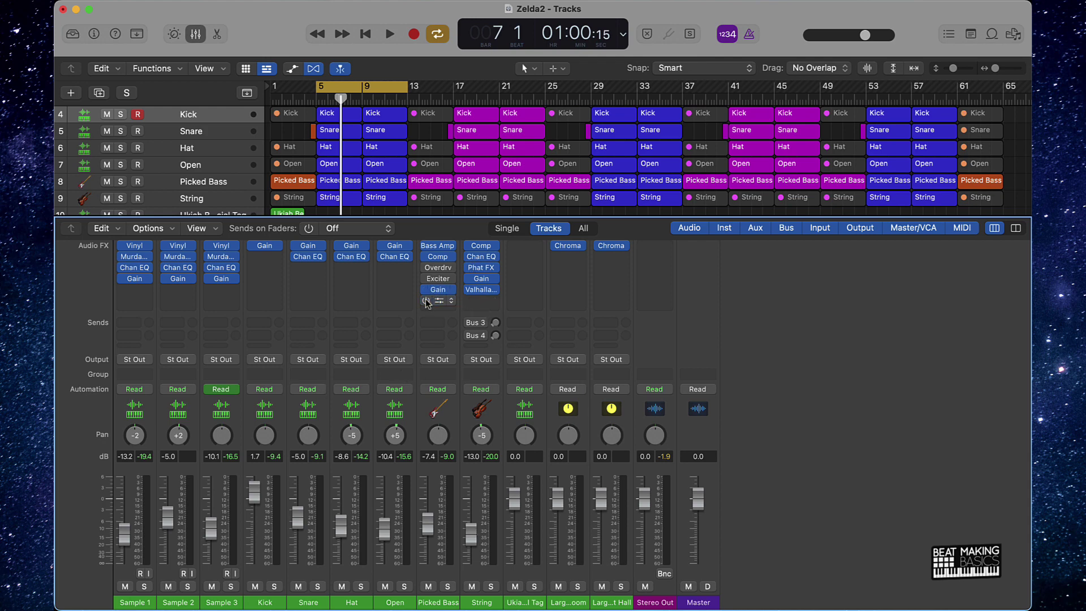
# Audition the beat, then pull the String fader down to about -16.2 dB.
pyautogui.press('space')
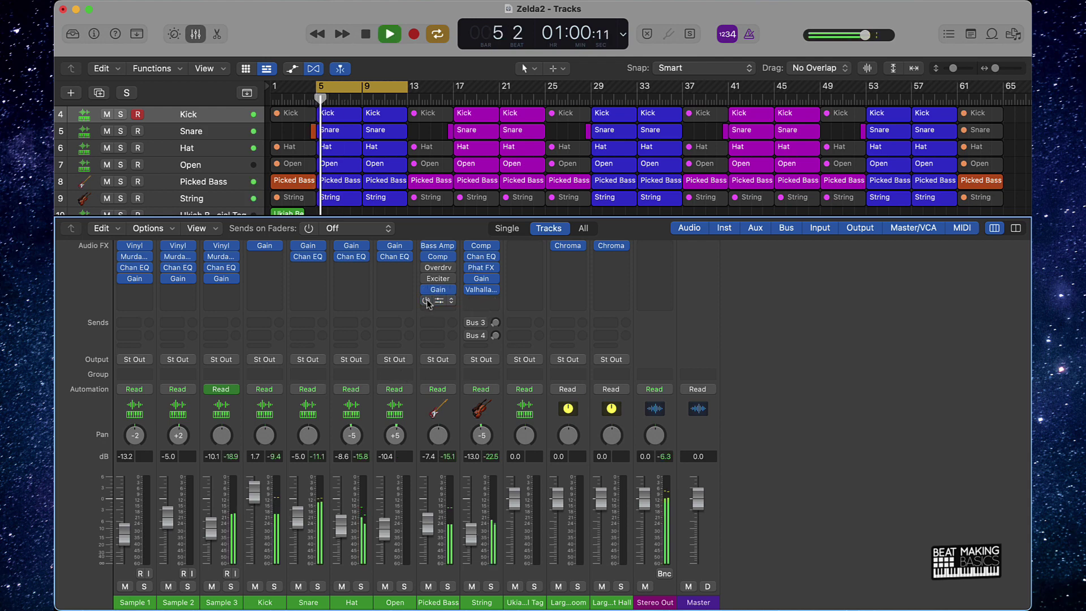
pyautogui.press('space')
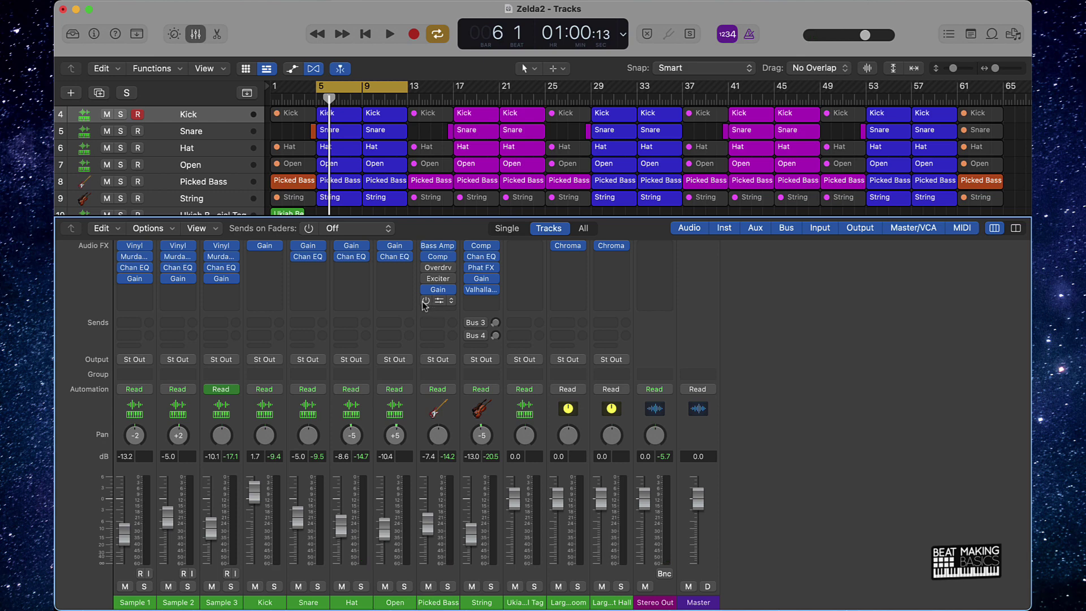
pyautogui.press('space')
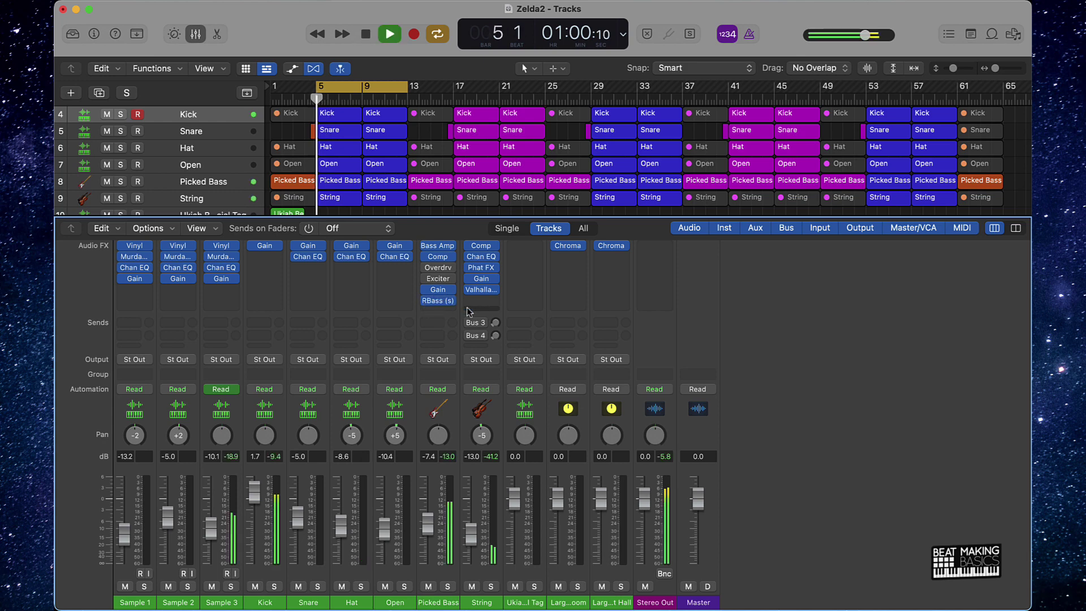
pyautogui.moveTo(474, 544); pyautogui.dragTo(471, 541)
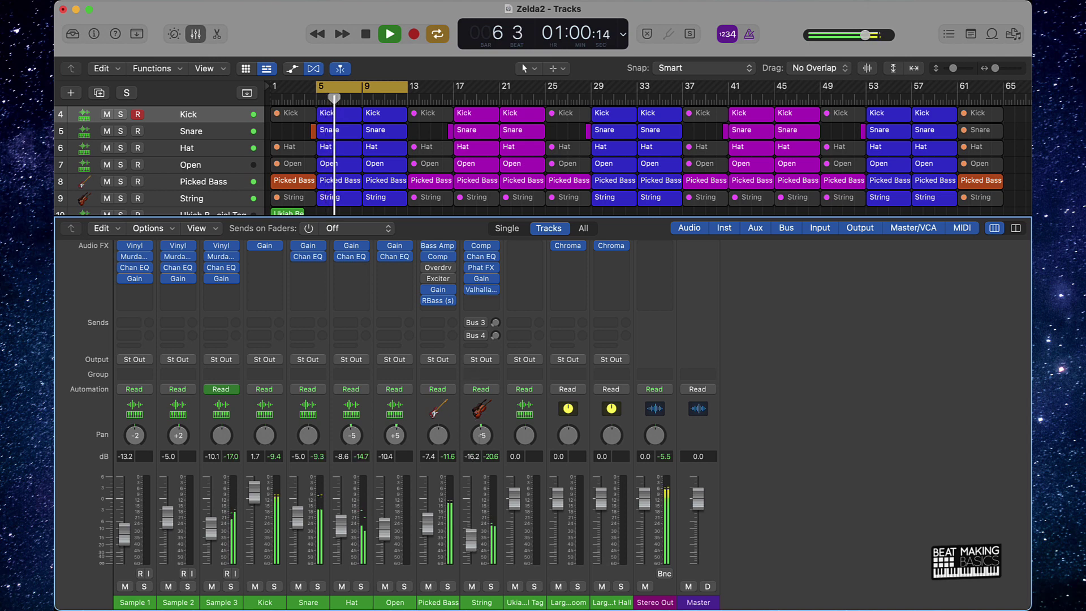
# Raise the String Channel EQ low cut to 244 Hz with the analyzer on.
pyautogui.click(481, 257)
pyautogui.moveTo(497, 327); pyautogui.dragTo(539, 328)
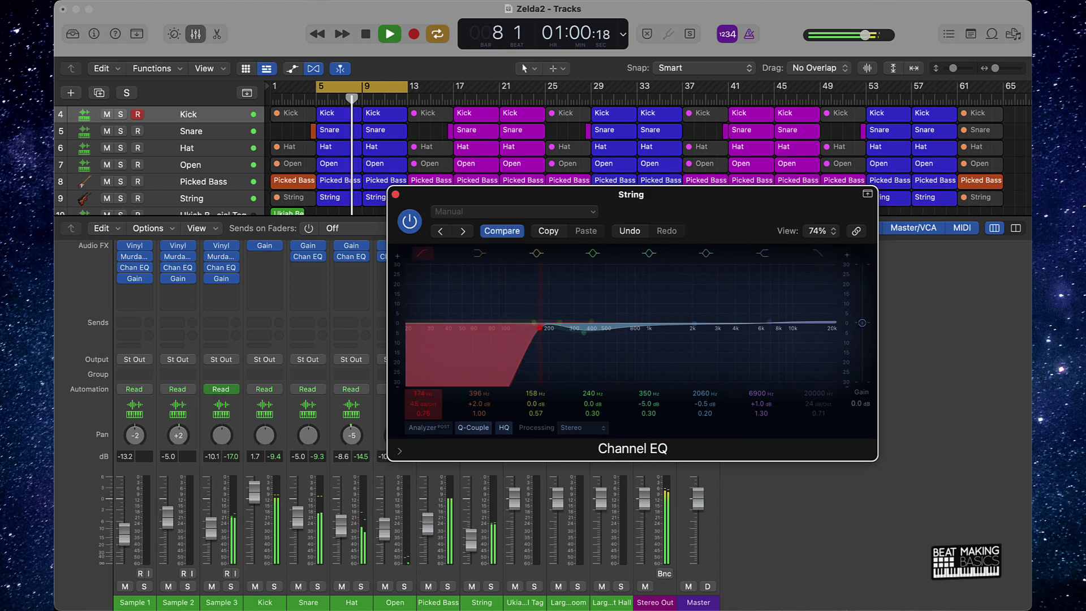
pyautogui.click(426, 427)
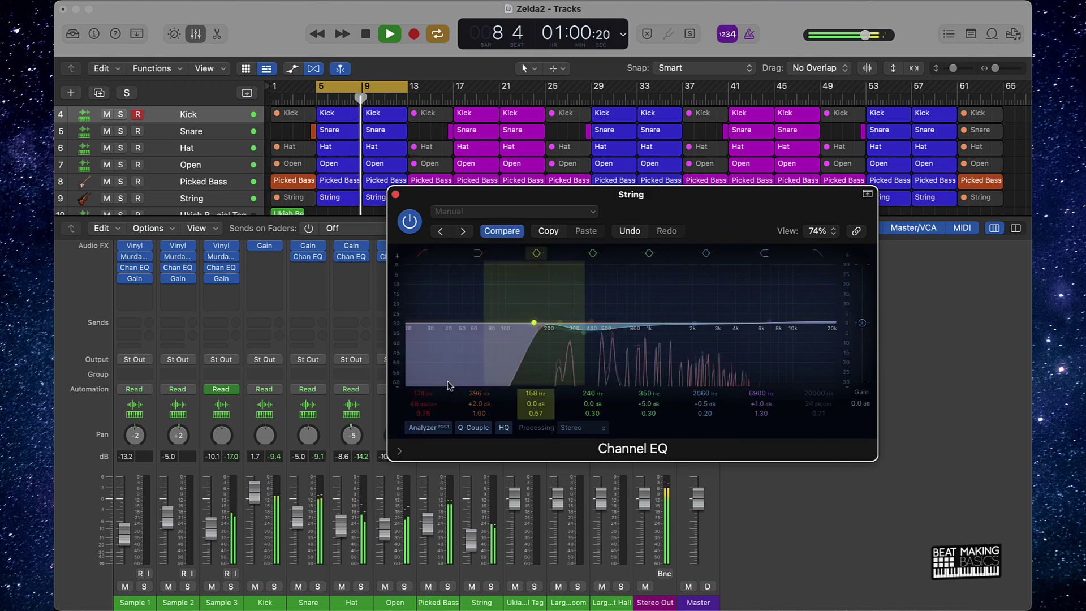
pyautogui.scroll(5, 421, 393)
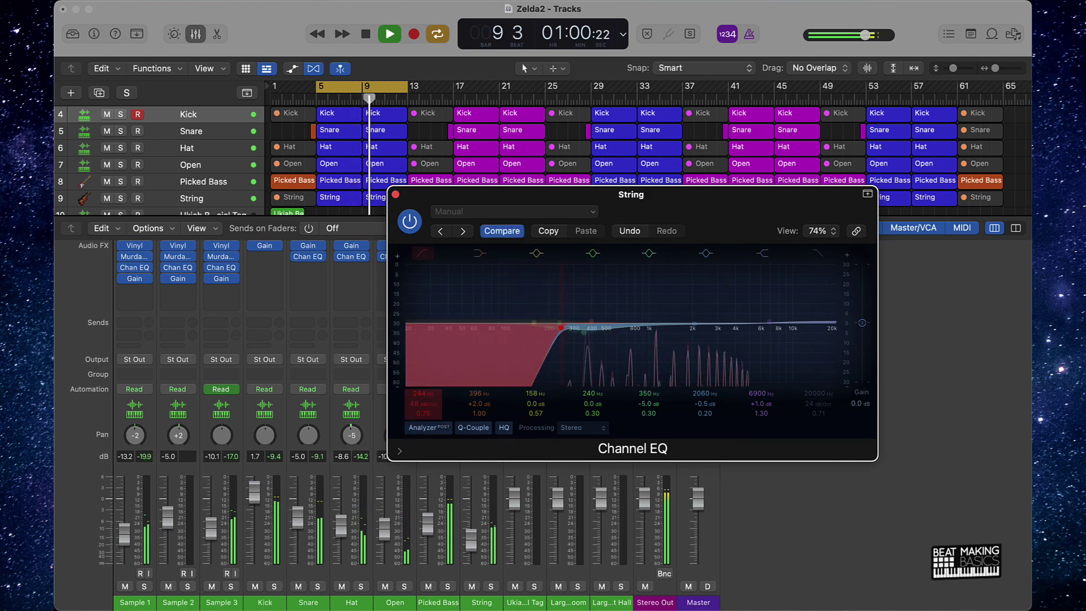
pyautogui.click(395, 195)
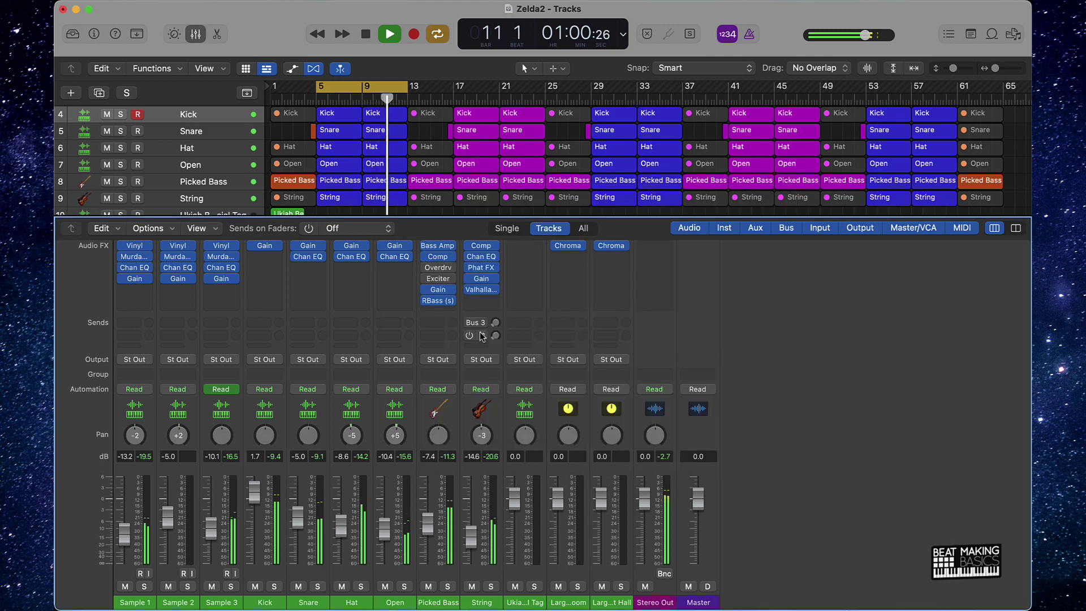
# Insert iZotope Vinyl (Stereo) on String with Warp at 44% and the 2000 era.
pyautogui.click(482, 301)
pyautogui.moveTo(507, 349)
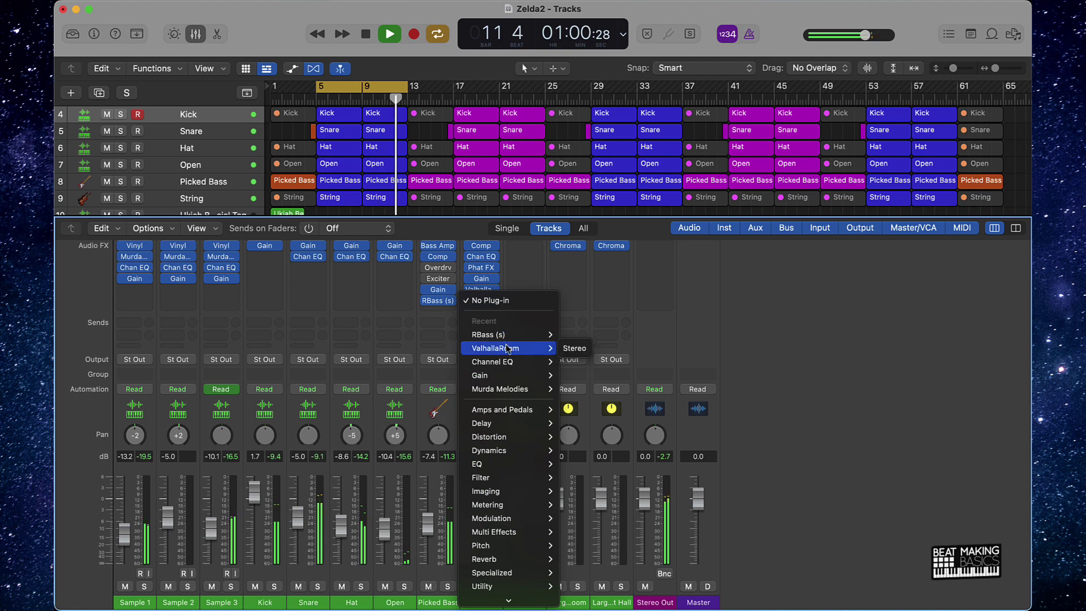
pyautogui.moveTo(498, 593)
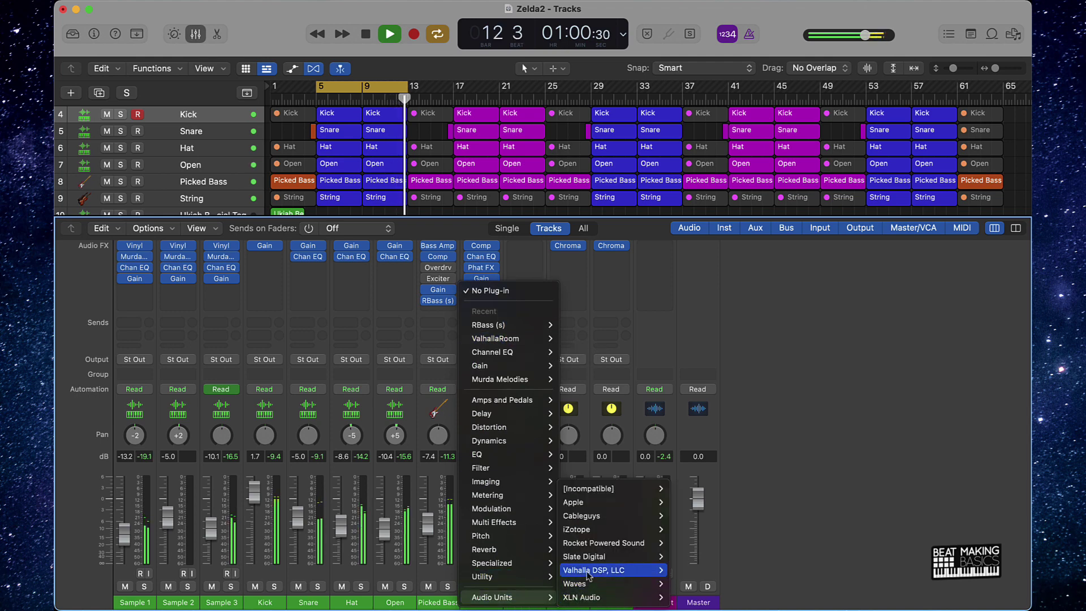
pyautogui.moveTo(594, 532)
pyautogui.moveTo(682, 543)
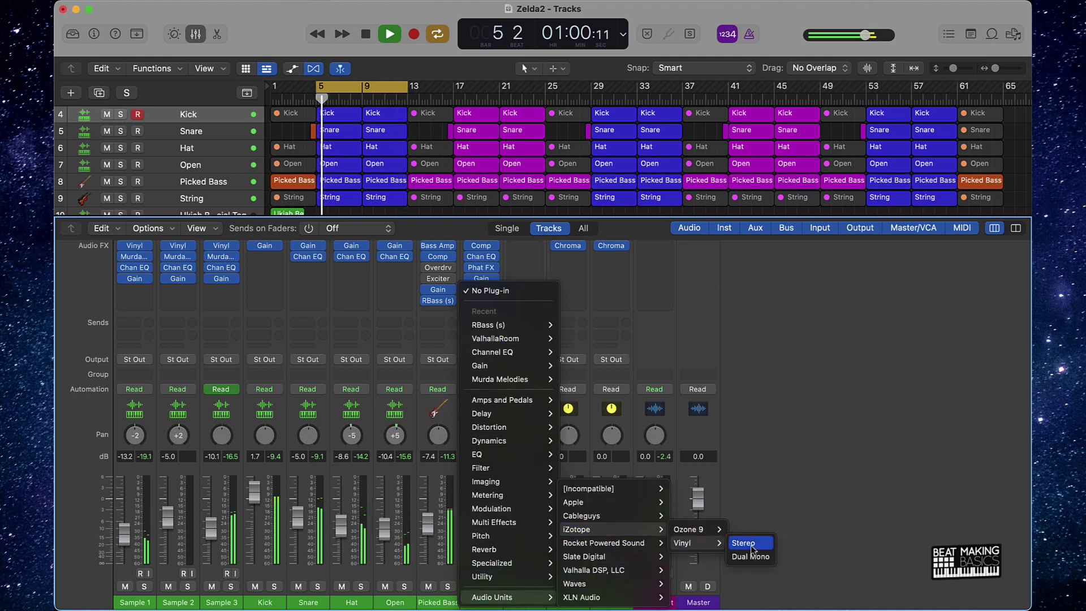
pyautogui.click(748, 542)
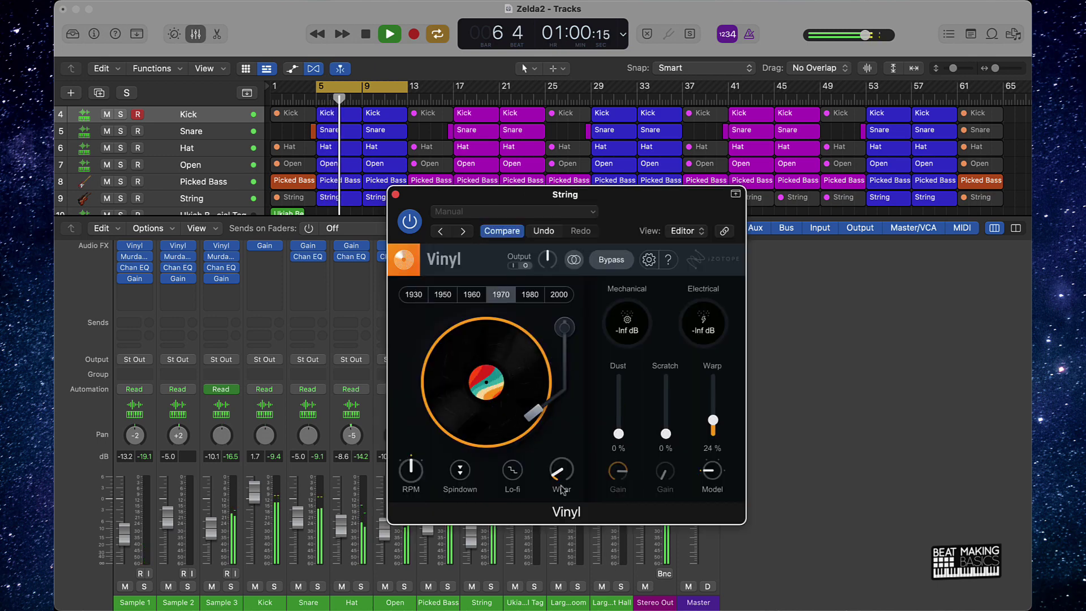
pyautogui.moveTo(714, 423); pyautogui.dragTo(715, 413)
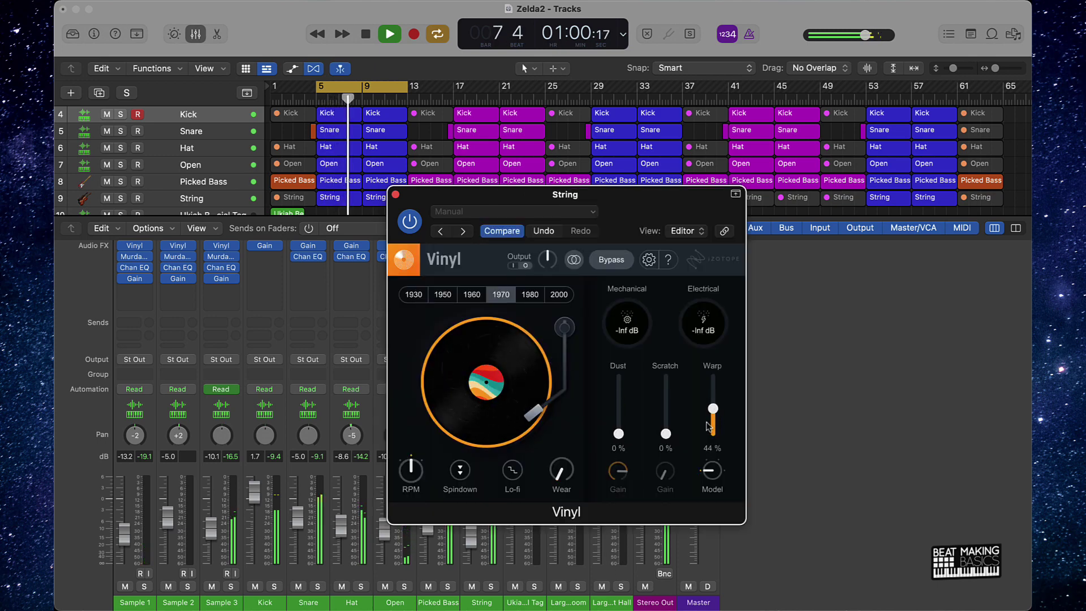
pyautogui.click(559, 295)
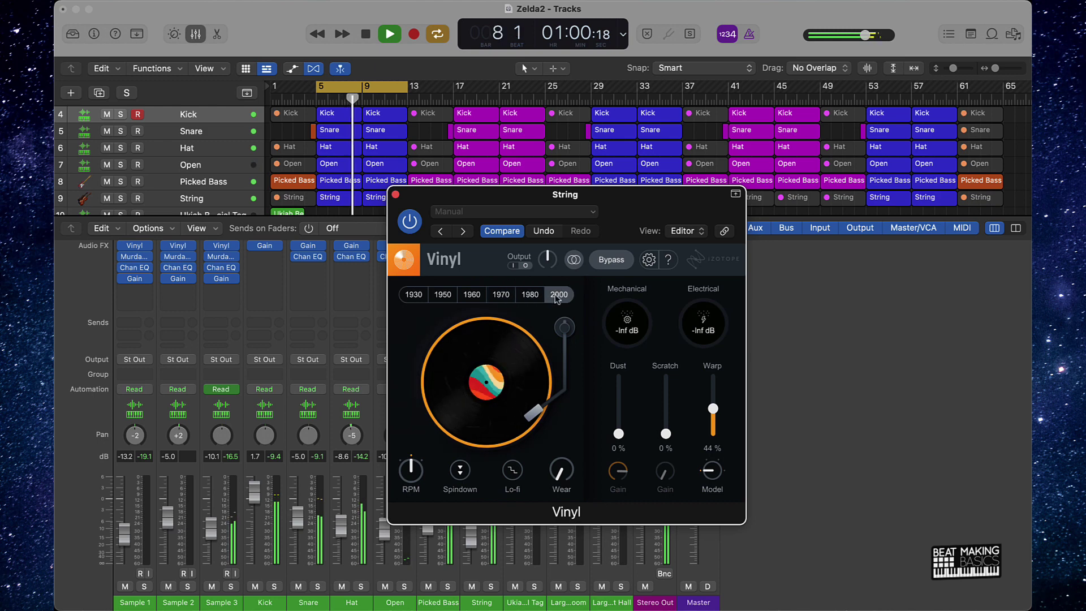
pyautogui.click(396, 194)
# Check the String reverb settings, adjust the String pan to -3, and stop playback.
pyautogui.click(423, 212)
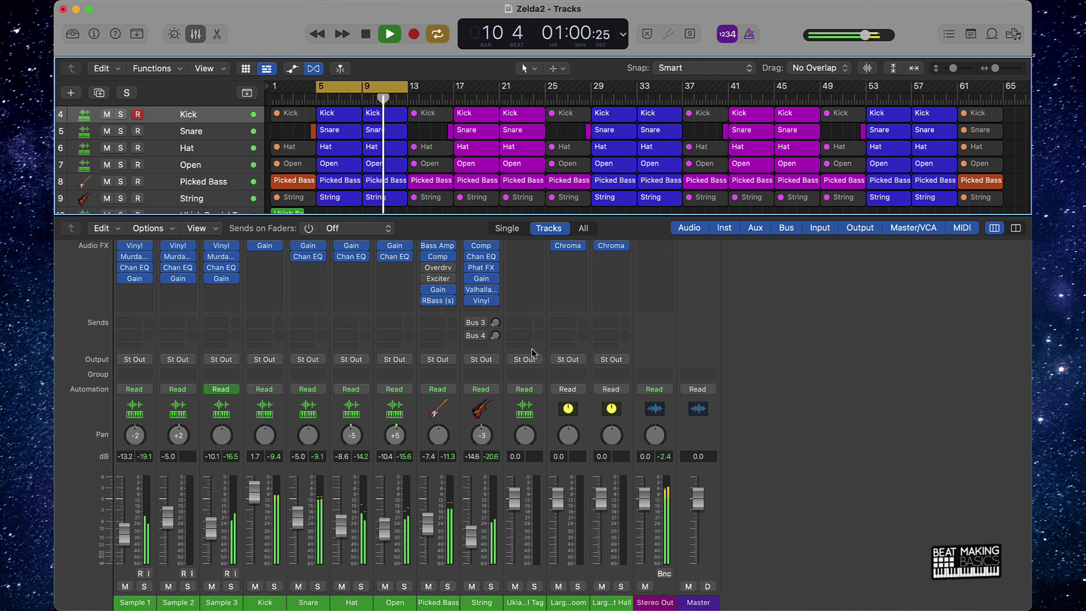
pyautogui.click(484, 292)
pyautogui.click(484, 293)
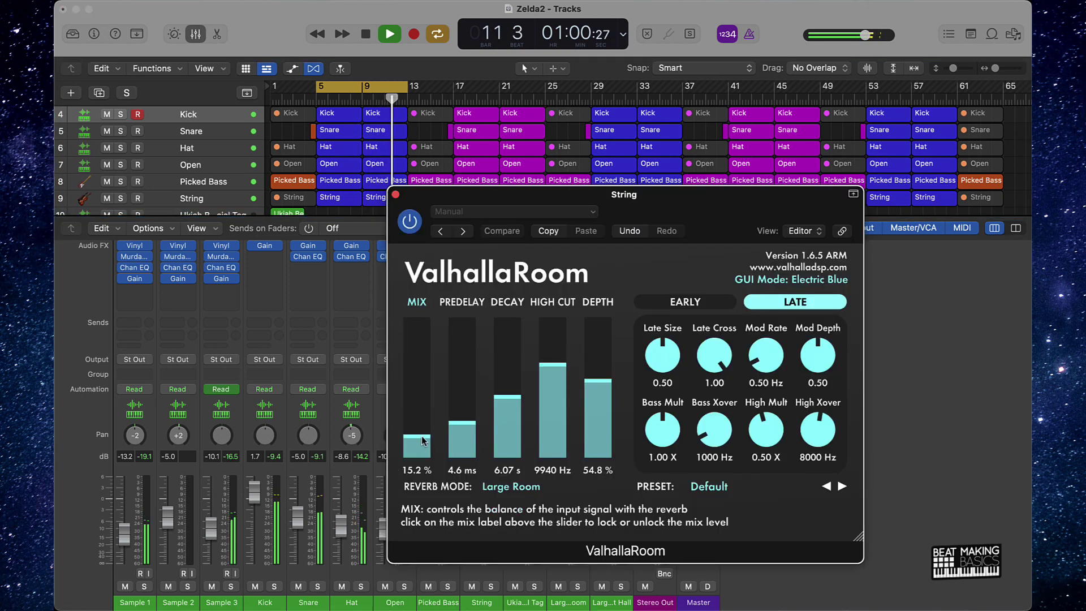
pyautogui.click(395, 195)
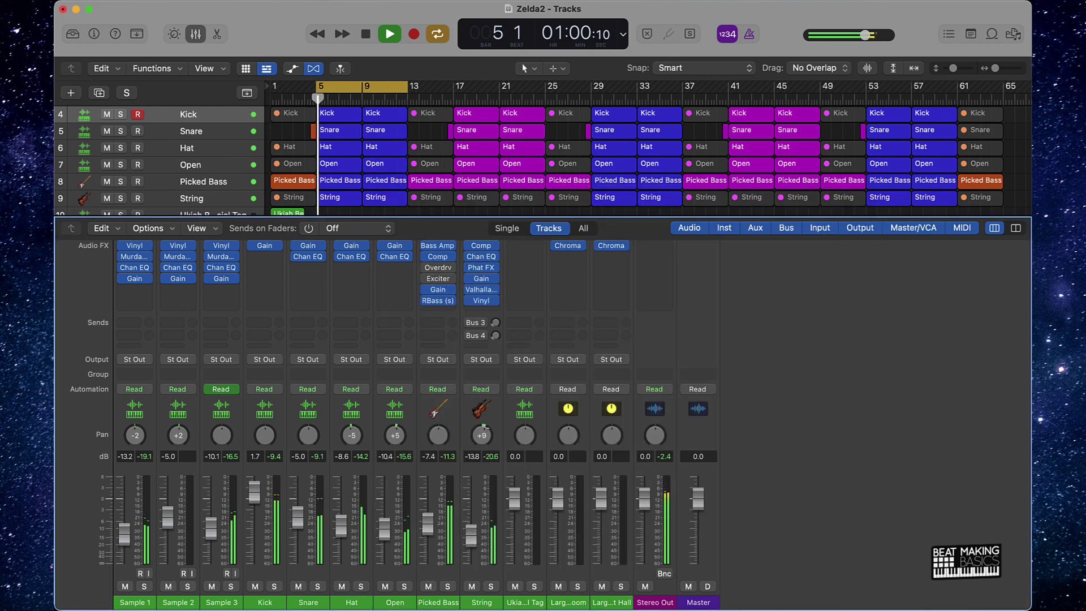
pyautogui.moveTo(481, 435); pyautogui.dragTo(482, 413)
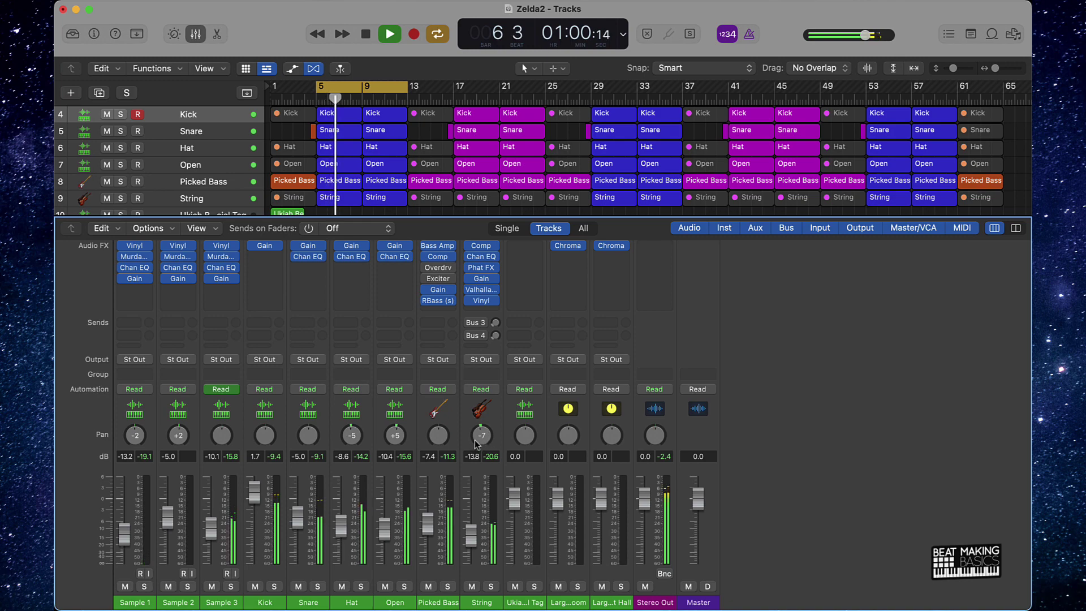
pyautogui.press('space')
# Close the note editor and disarm recording on the Kick track.
pyautogui.press('e')
pyautogui.click(423, 310)
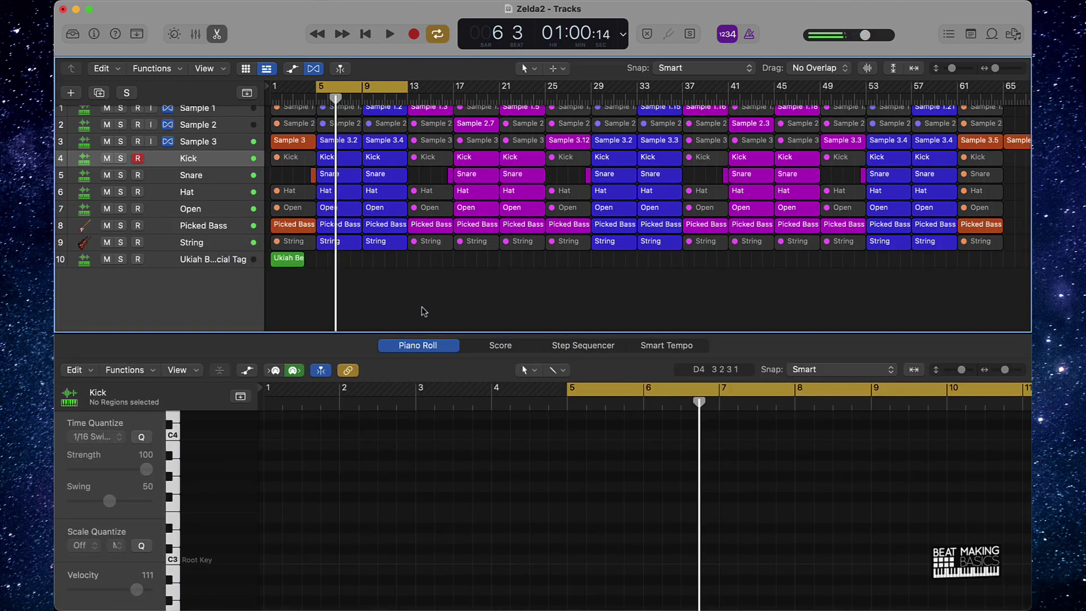
pyautogui.press('e')
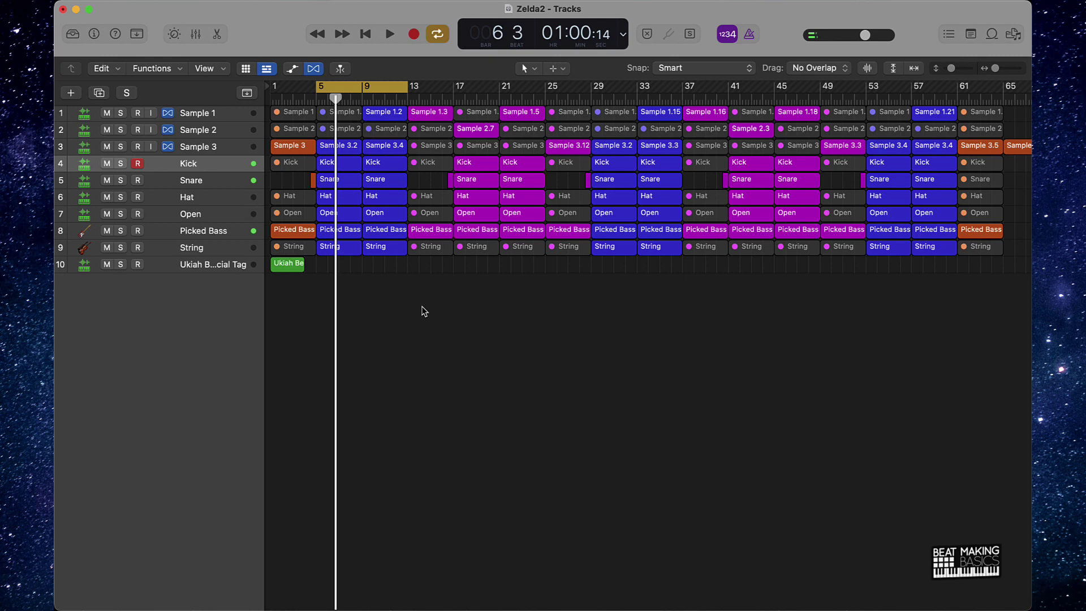
pyautogui.click(139, 164)
# Turn off cycle playback, then show the Kick Piano Roll in place of the Mixer.
pyautogui.press('c')
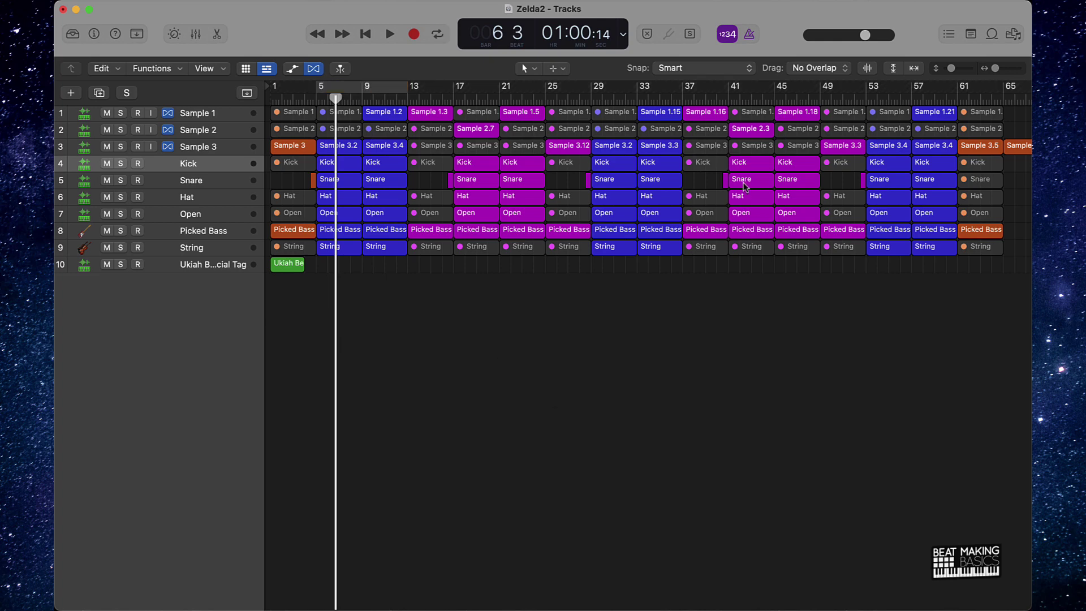
pyautogui.click(197, 35)
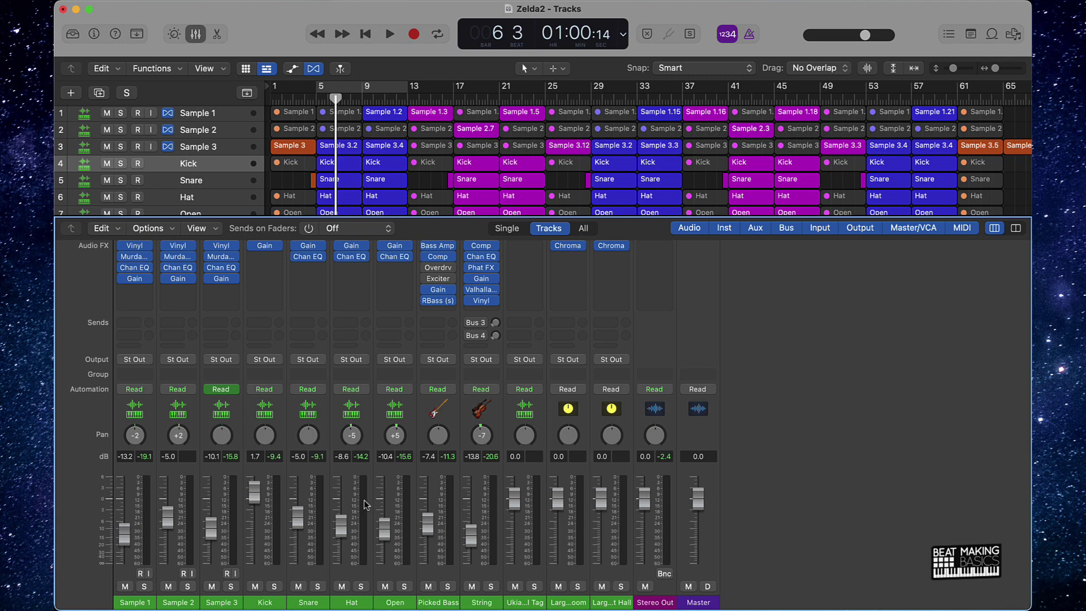
pyautogui.press('e')
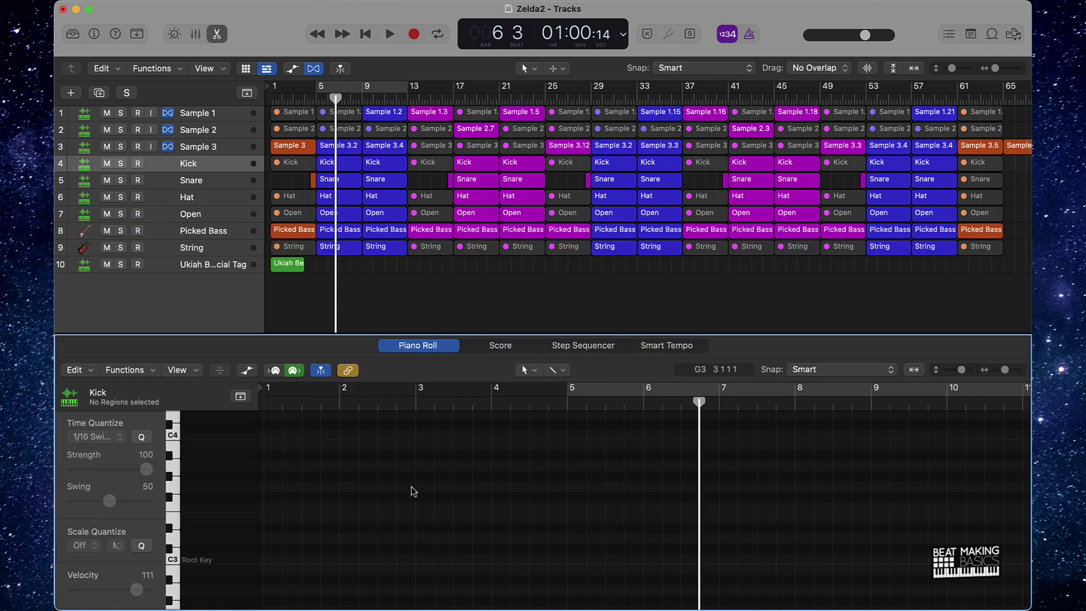